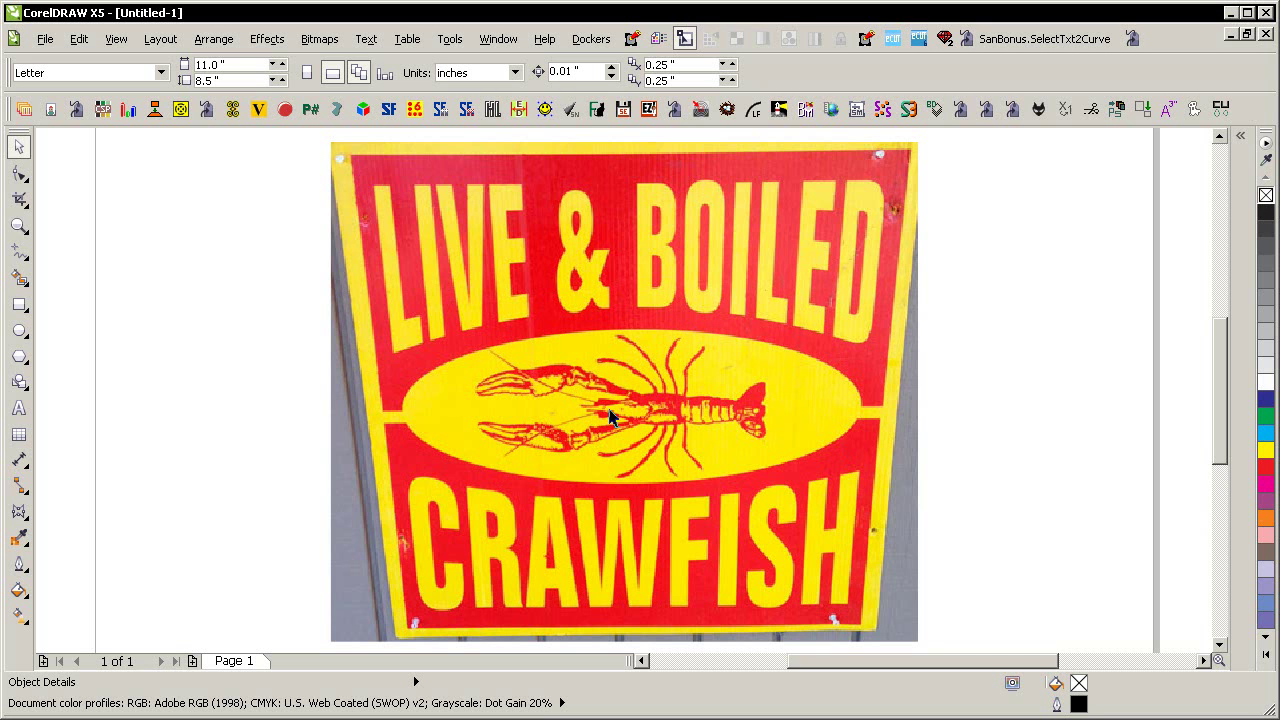
- Open the crawfish sign bitmap for editing in Corel PHOTO-PAINT and maximize its image window
{"action": "scroll", "coordinate": [572, 415], "scroll_direction": "up", "scroll_amount": 4}
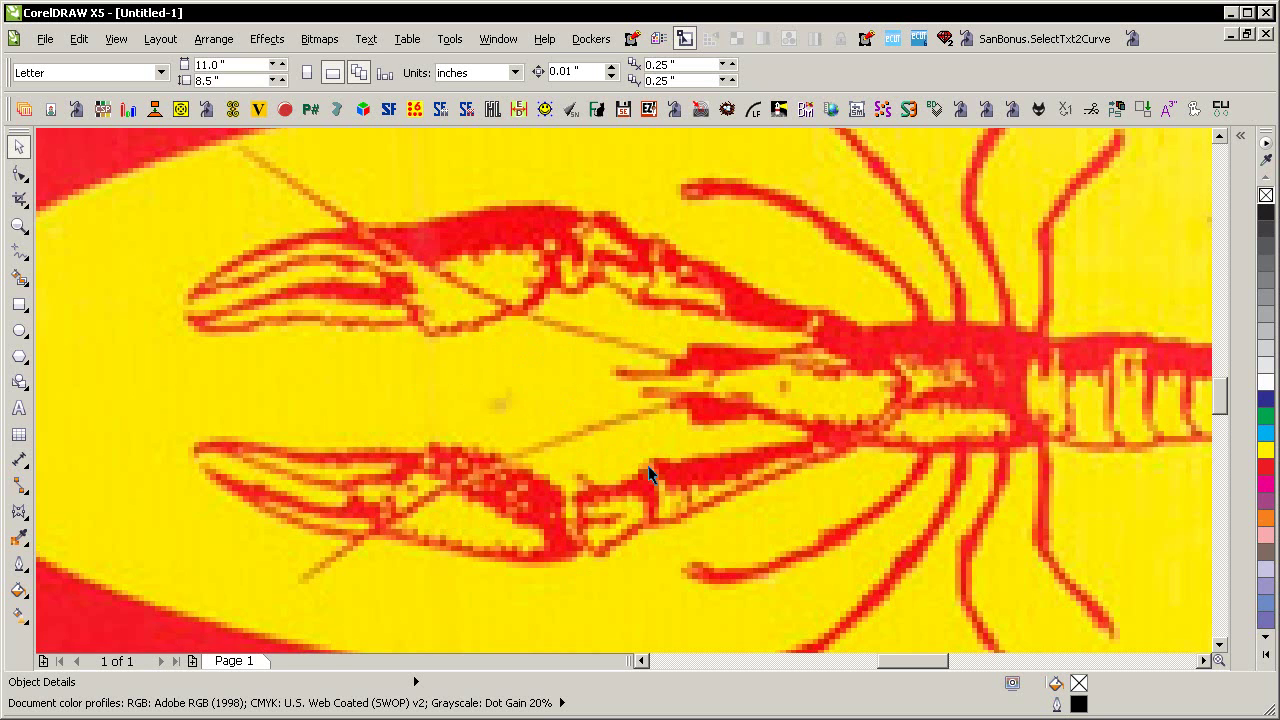
{"action": "scroll", "coordinate": [660, 467], "scroll_direction": "down", "scroll_amount": 4}
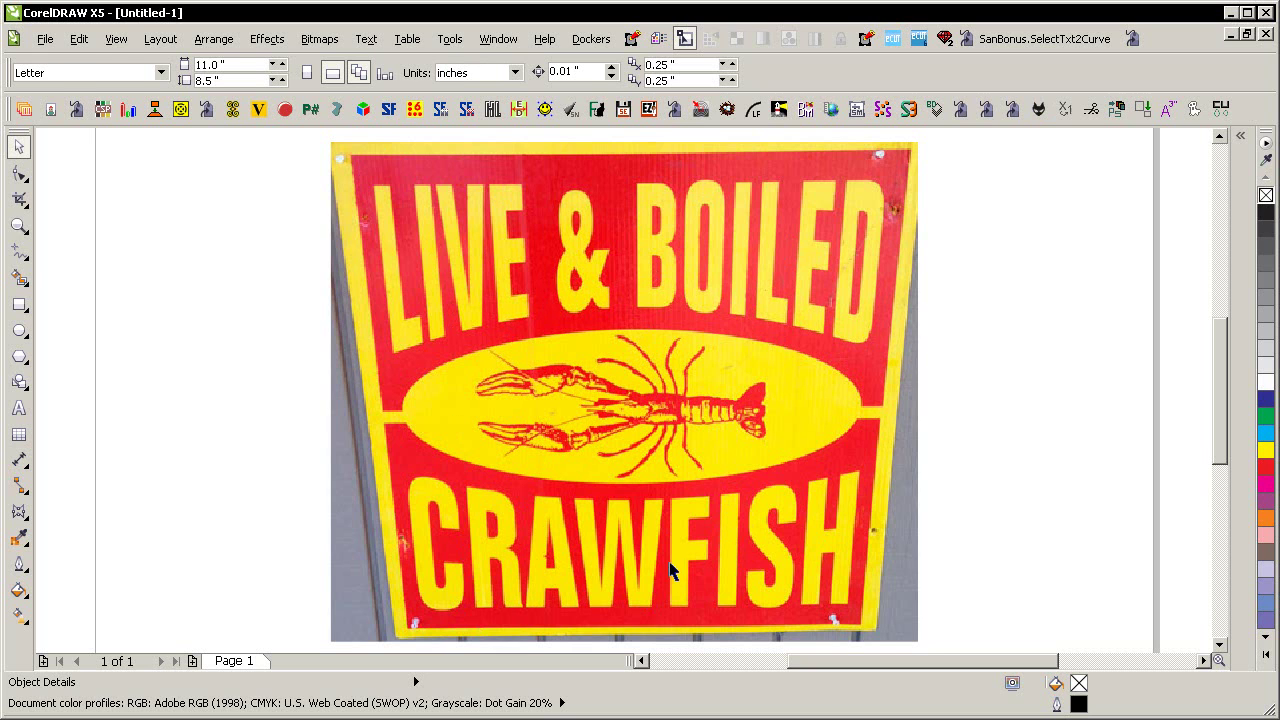
{"action": "left_click", "coordinate": [737, 325]}
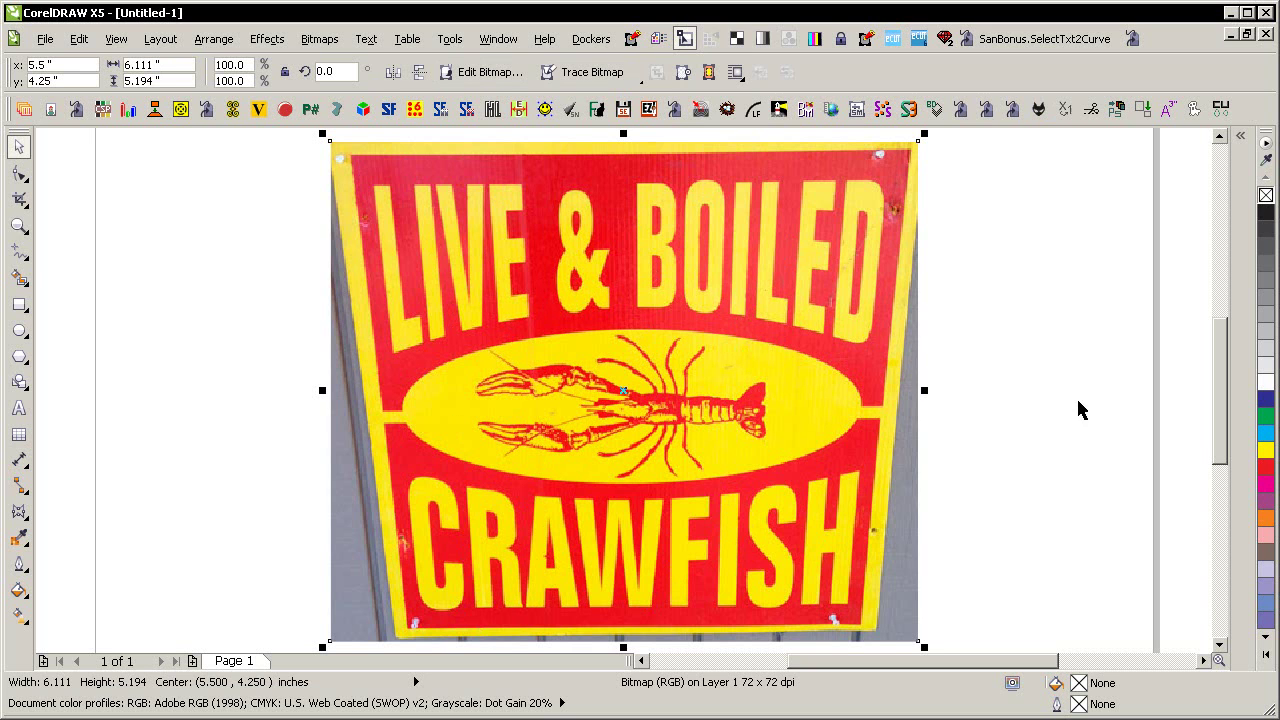
{"action": "left_click", "coordinate": [470, 80]}
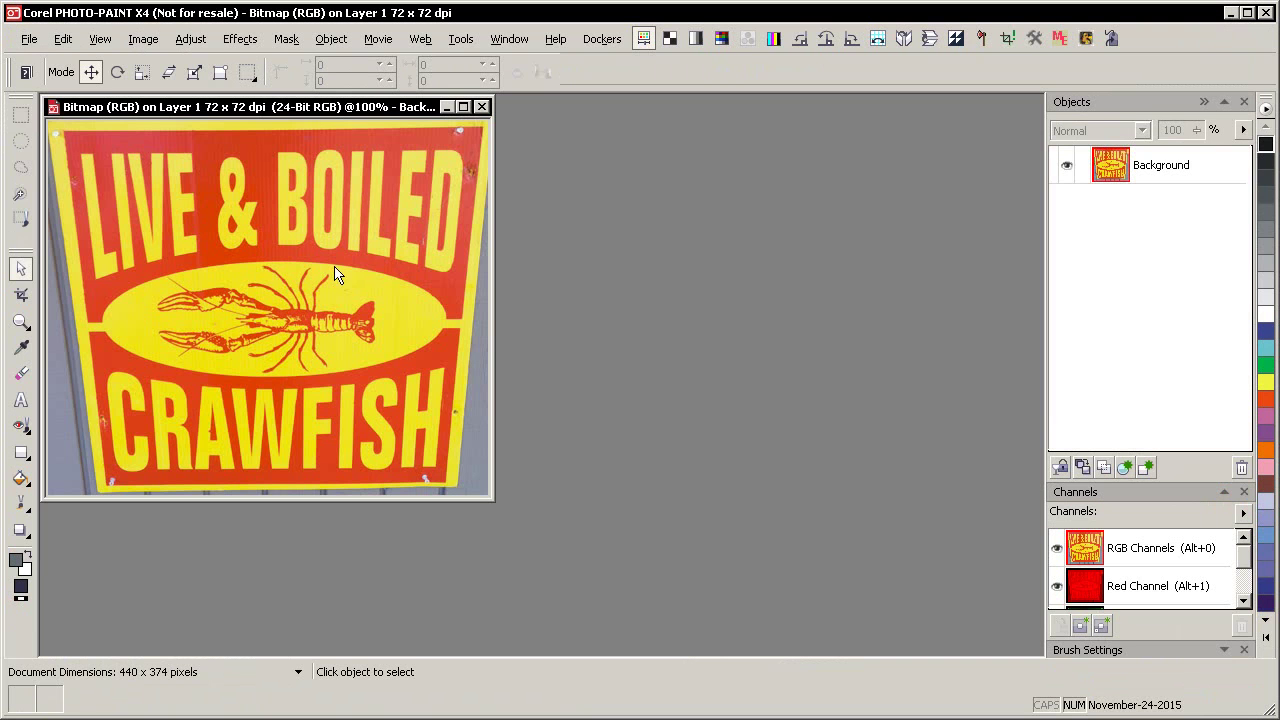
{"action": "left_click", "coordinate": [460, 110]}
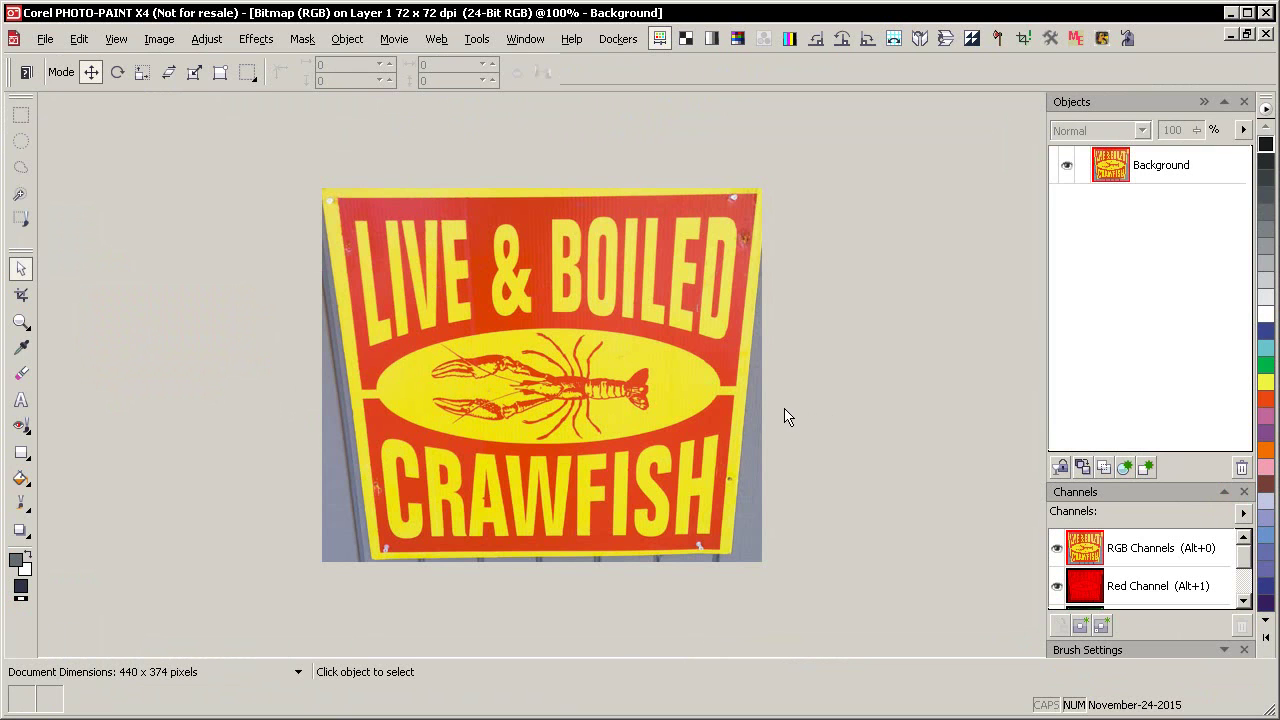
- Paste a copy of the sign photo as a separate object and delete the background
{"action": "key", "text": "ctrl+v"}
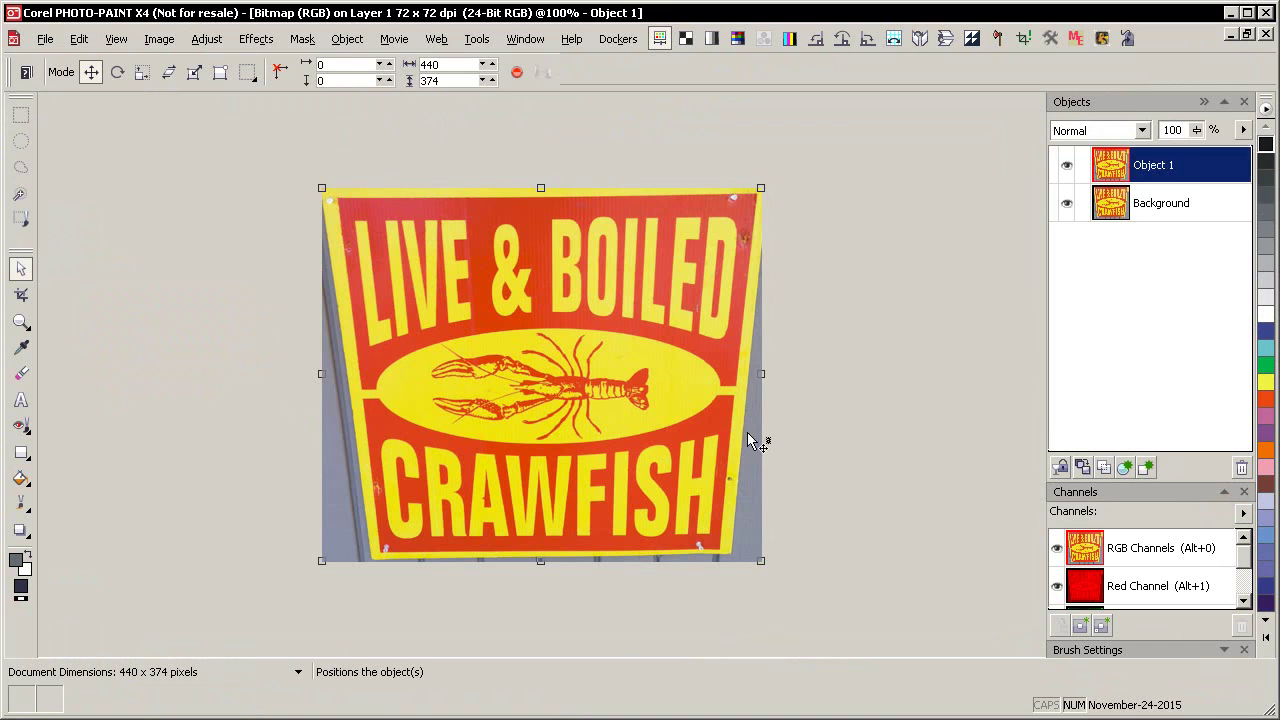
{"action": "left_click", "coordinate": [1140, 200]}
{"action": "left_click", "coordinate": [1241, 467]}
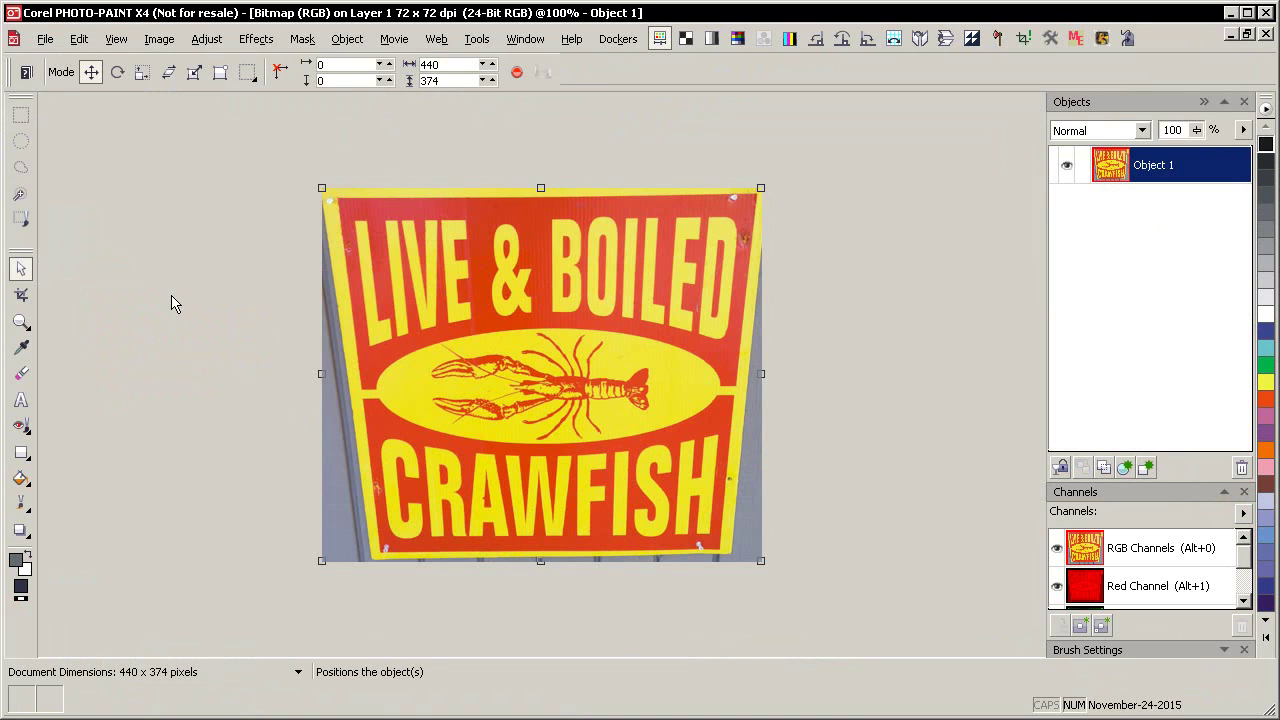
- Cover the sign's red area with a rectangle about 414 by 355 pixels at 49% opacity as a straightening guide
{"action": "left_click", "coordinate": [21, 452]}
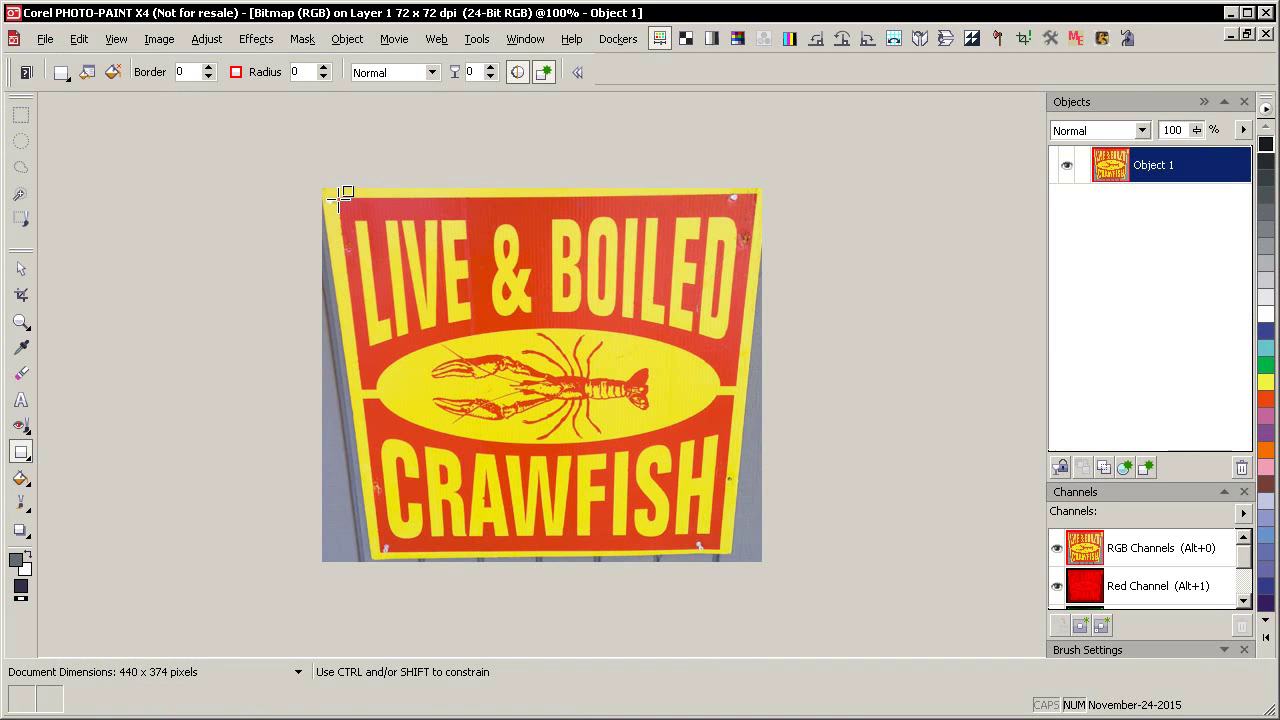
{"action": "left_click_drag", "start_coordinate": [340, 199], "coordinate": [694, 489]}
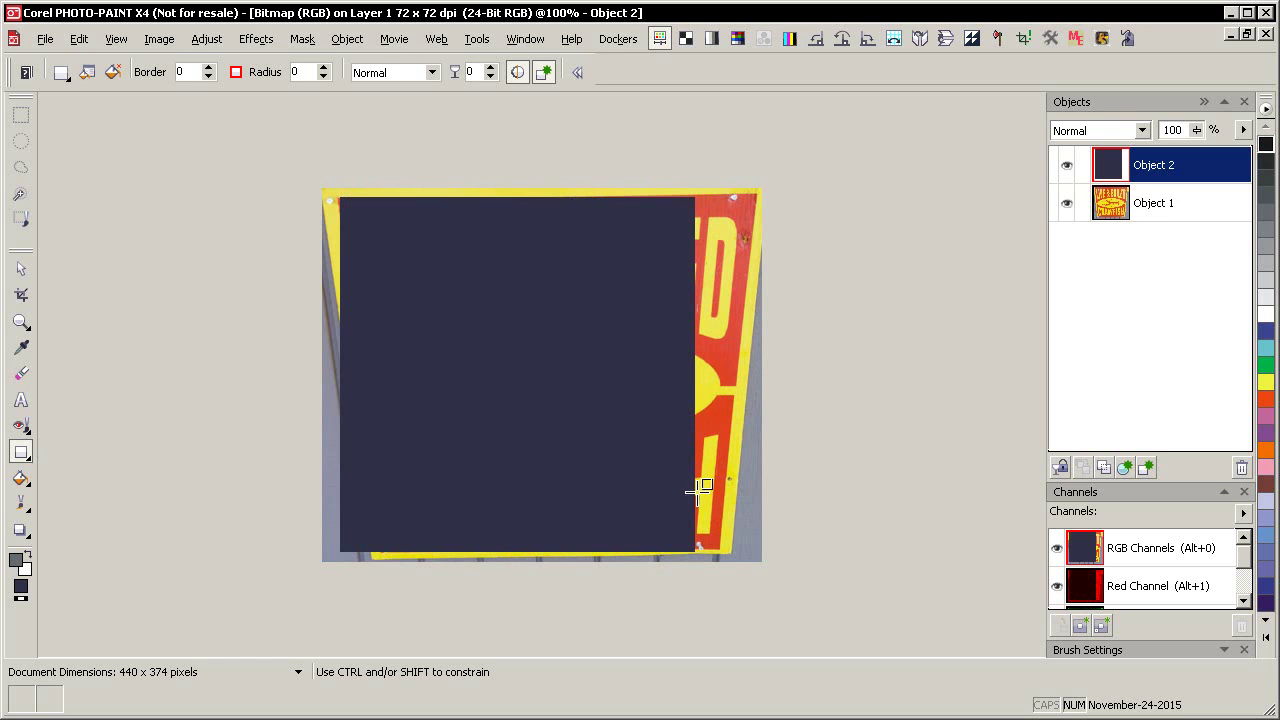
{"action": "key", "text": "space"}
{"action": "left_click_drag", "start_coordinate": [1200, 135], "coordinate": [1197, 172]}
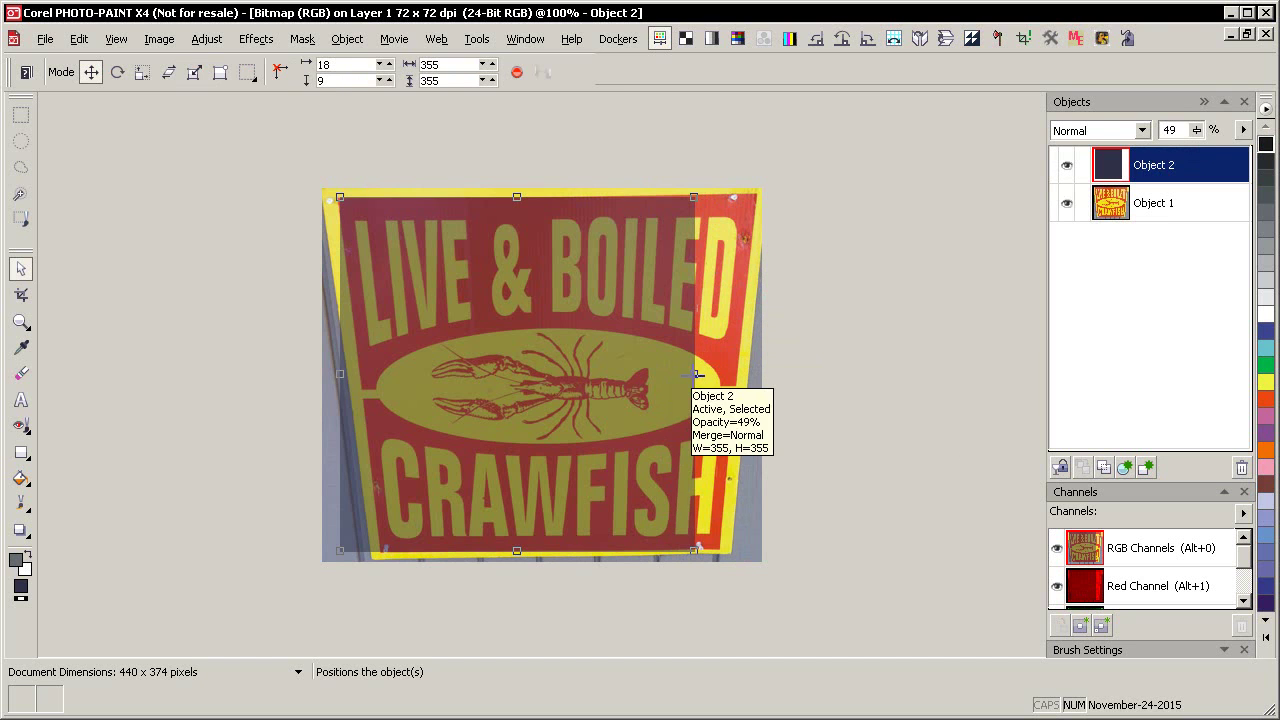
{"action": "left_click_drag", "start_coordinate": [694, 376], "coordinate": [753, 377]}
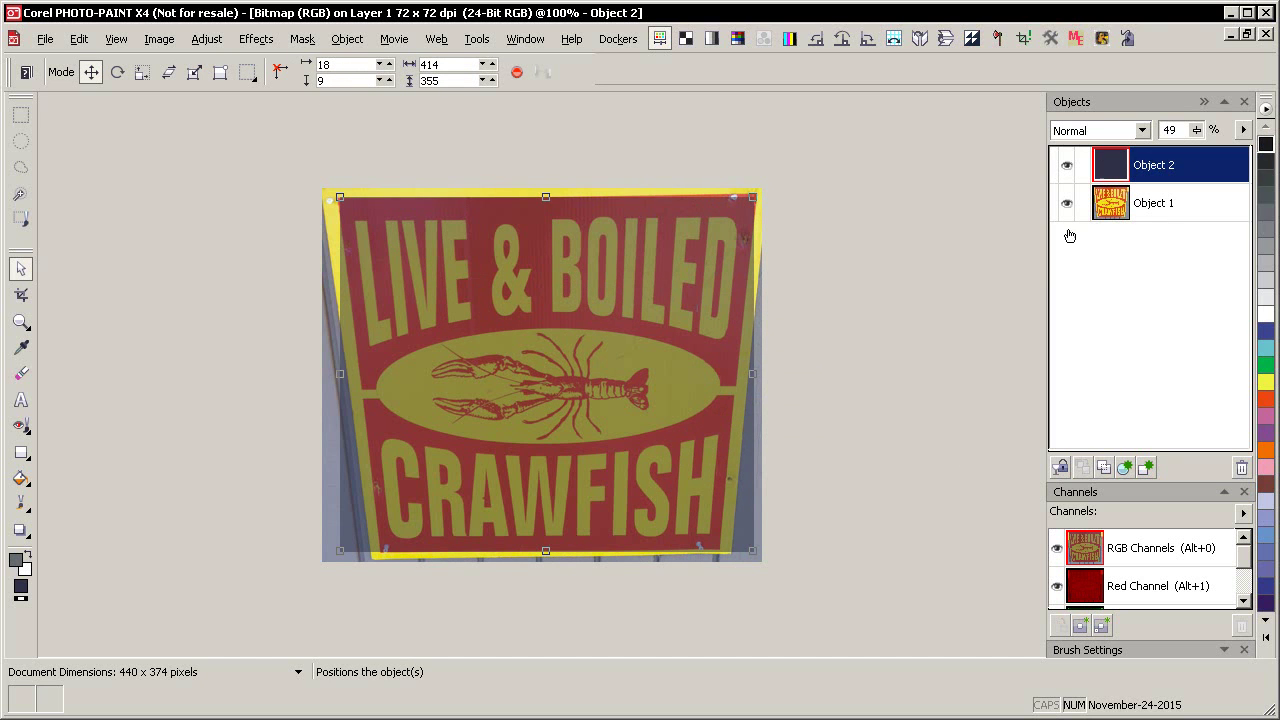
- Apply perspective to the sign photo, spreading its lower corners outward to about 549 pixels wide so the sides line up with the guide rectangle
{"action": "left_click", "coordinate": [1122, 204]}
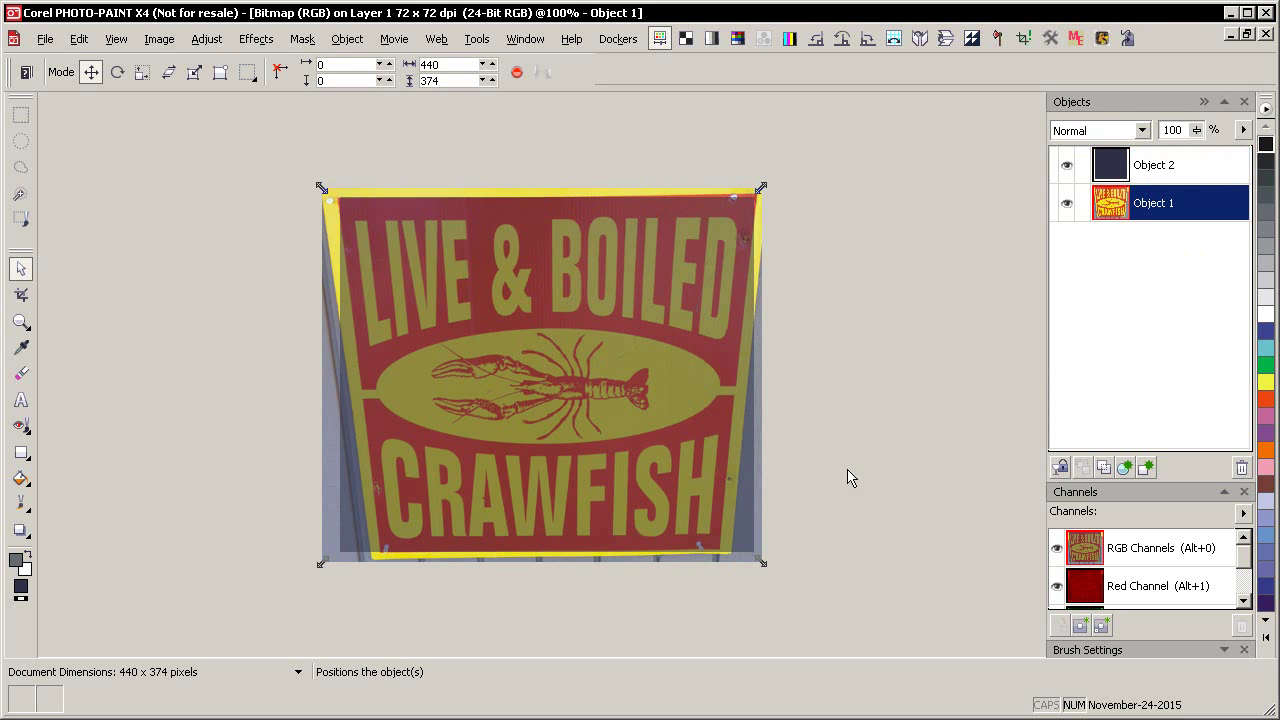
{"action": "left_click", "coordinate": [747, 556]}
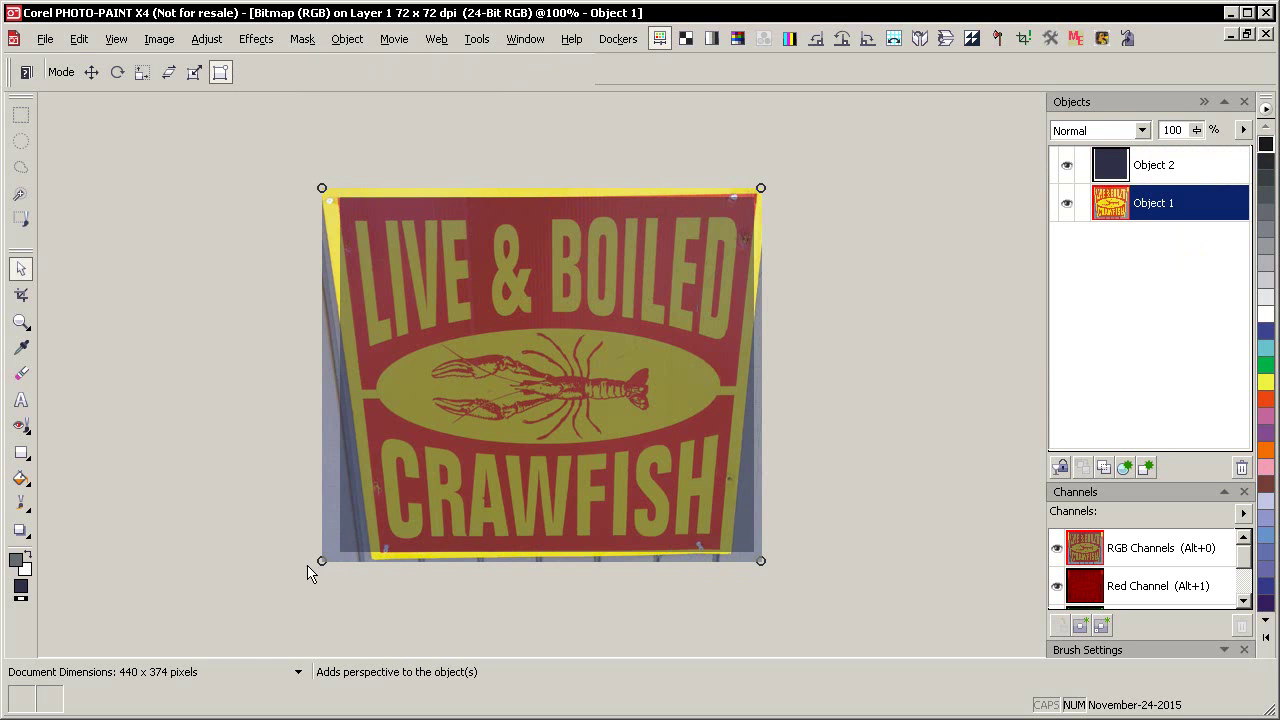
{"action": "left_click_drag", "start_coordinate": [320, 560], "coordinate": [262, 565]}
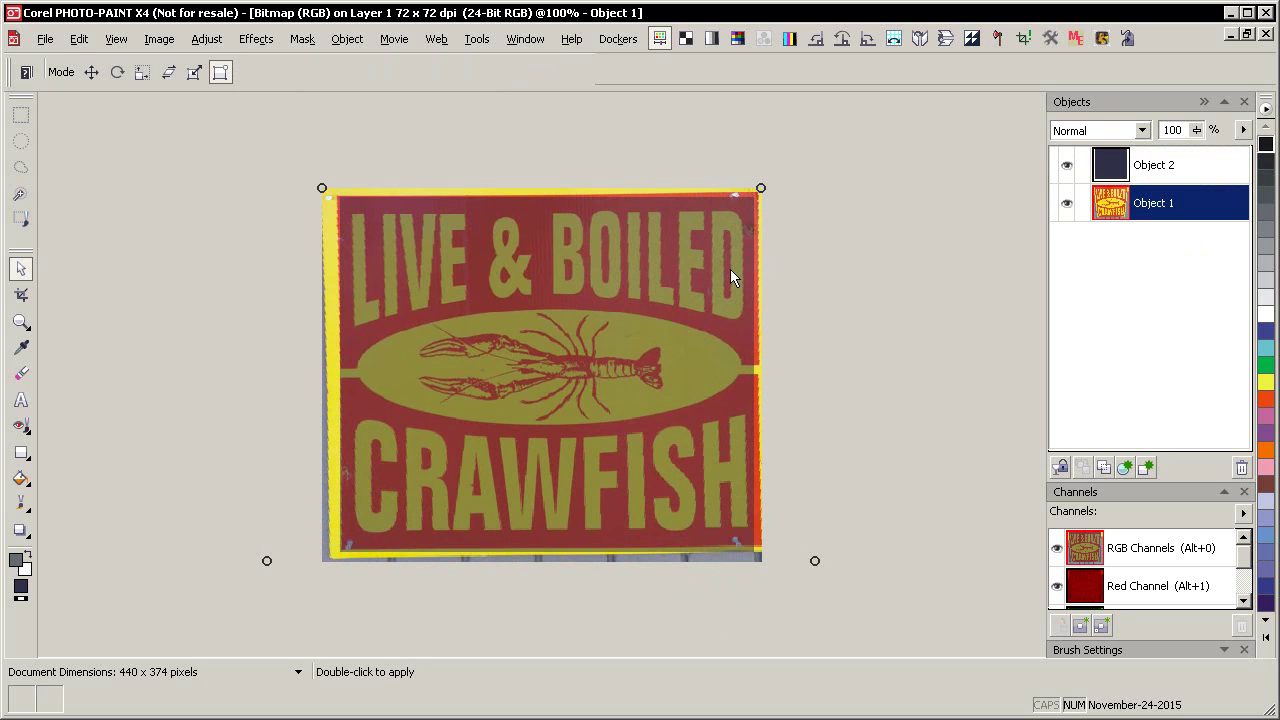
{"action": "left_click", "coordinate": [329, 556]}
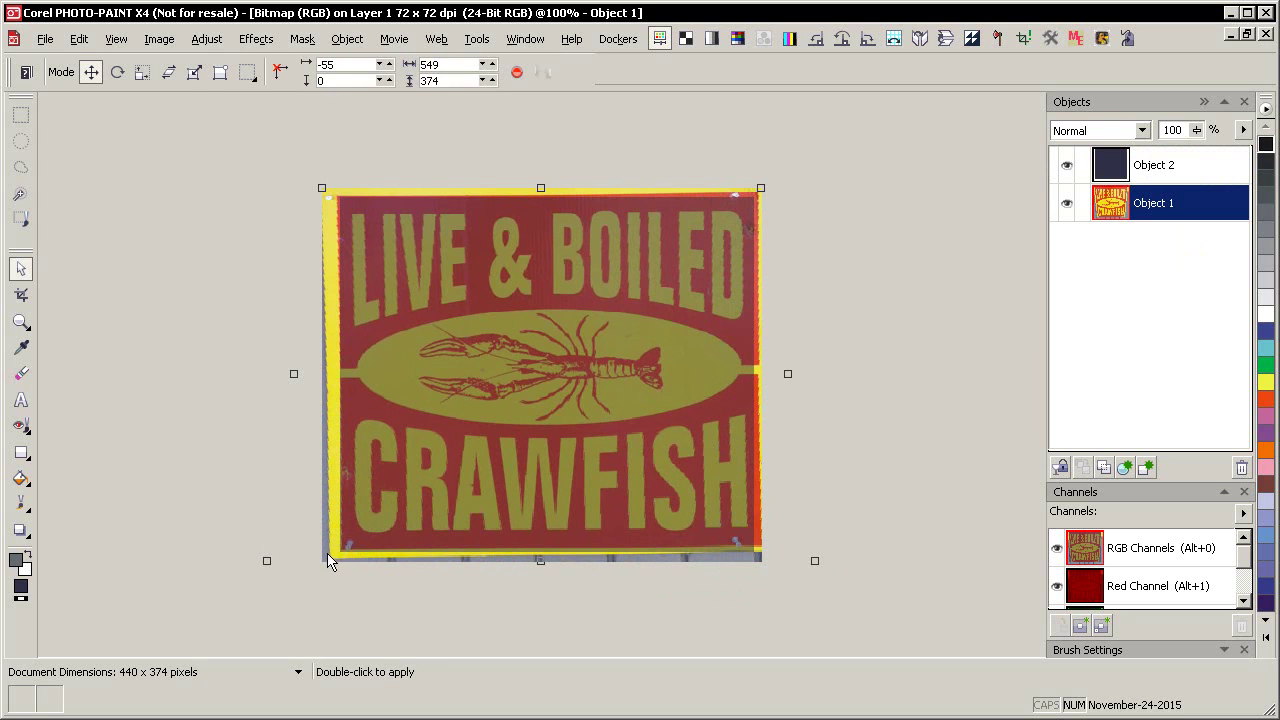
- Distort the sign photo's corners individually to match the guide rectangle, giving it a size of about 538 by 379 pixels
{"action": "left_click", "coordinate": [328, 550]}
{"action": "left_click", "coordinate": [329, 554]}
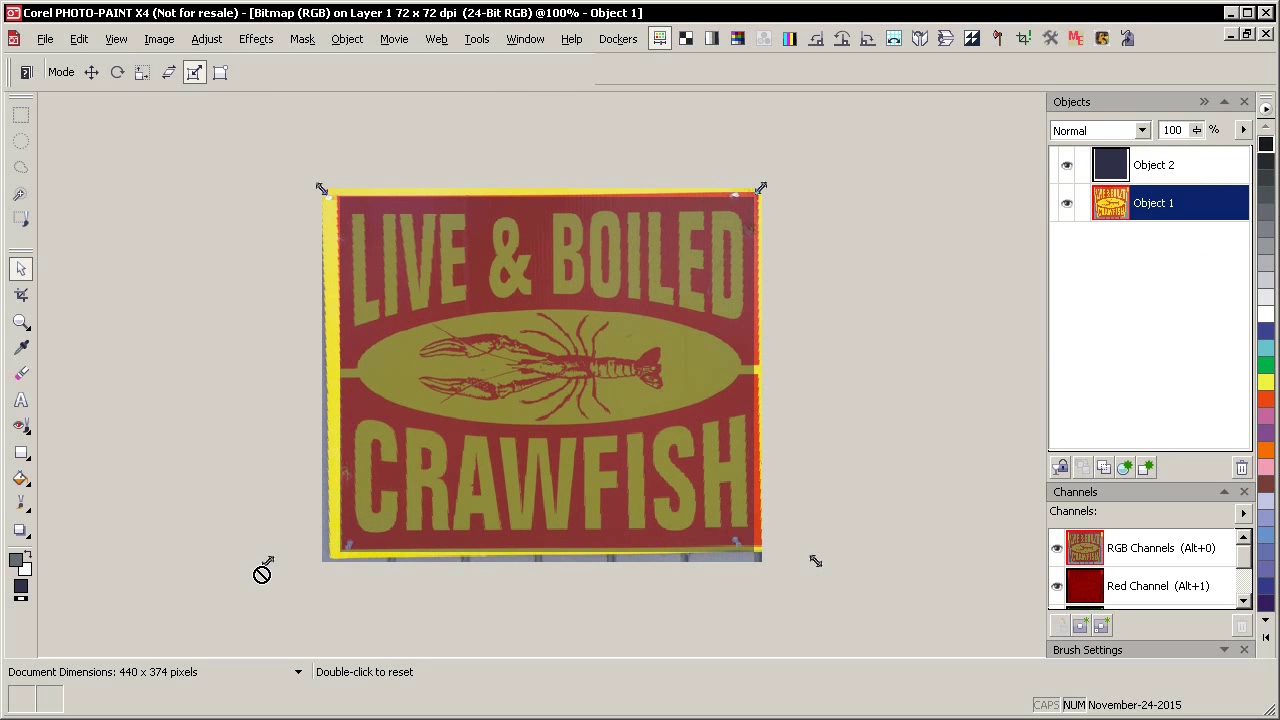
{"action": "mouse_move", "coordinate": [812, 560]}
{"action": "left_mouse_down"}
{"action": "mouse_move", "coordinate": [789, 560]}
{"action": "mouse_move", "coordinate": [806, 560]}
{"action": "left_mouse_up"}
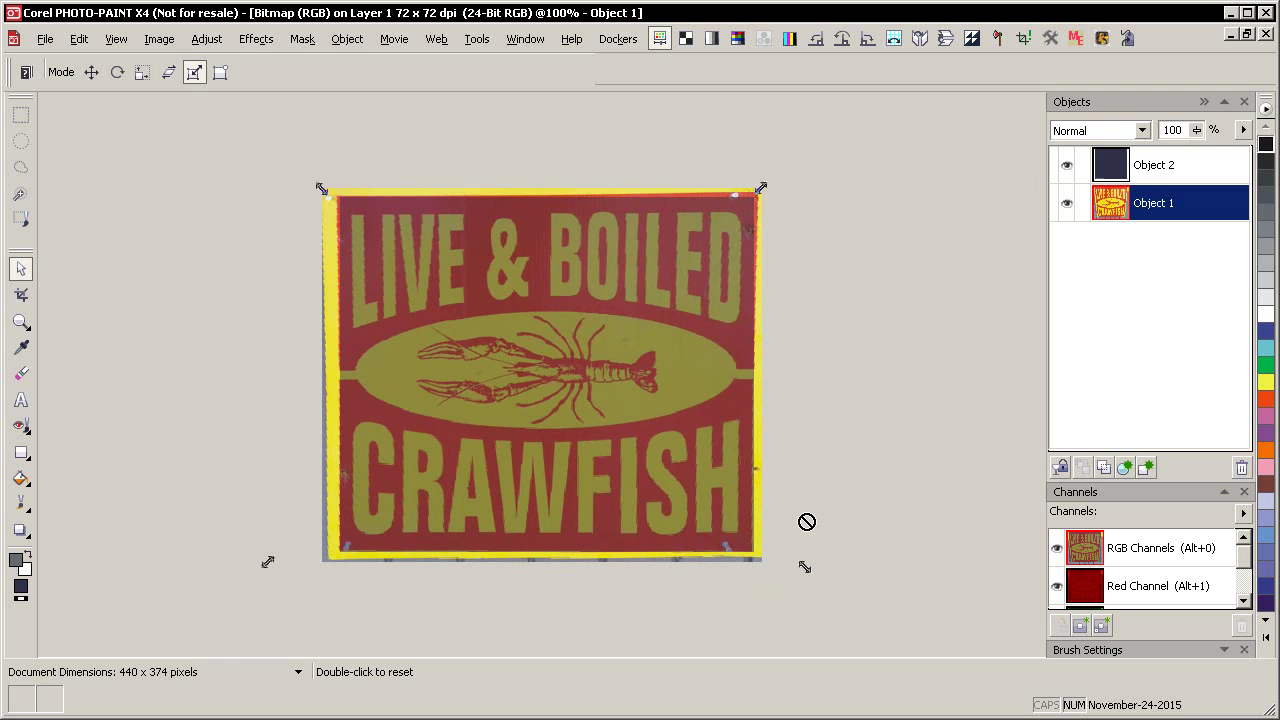
{"action": "left_click_drag", "start_coordinate": [757, 187], "coordinate": [751, 191]}
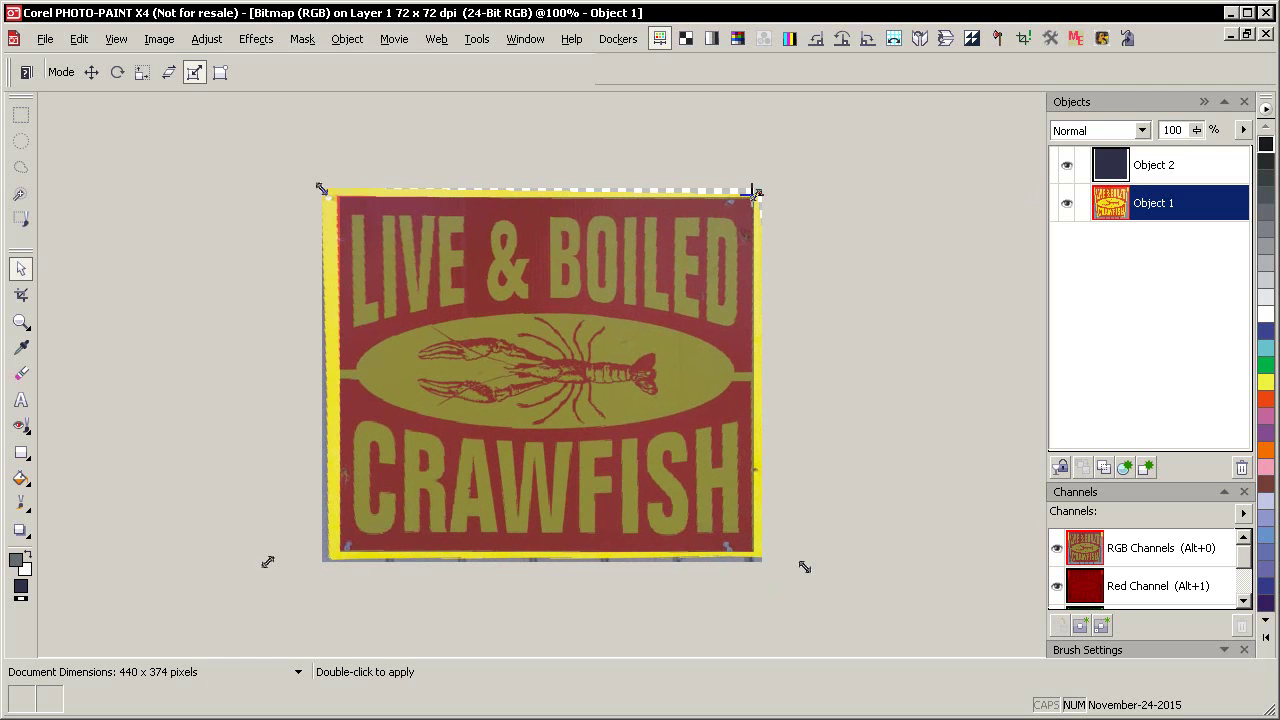
{"action": "left_click_drag", "start_coordinate": [323, 189], "coordinate": [323, 189]}
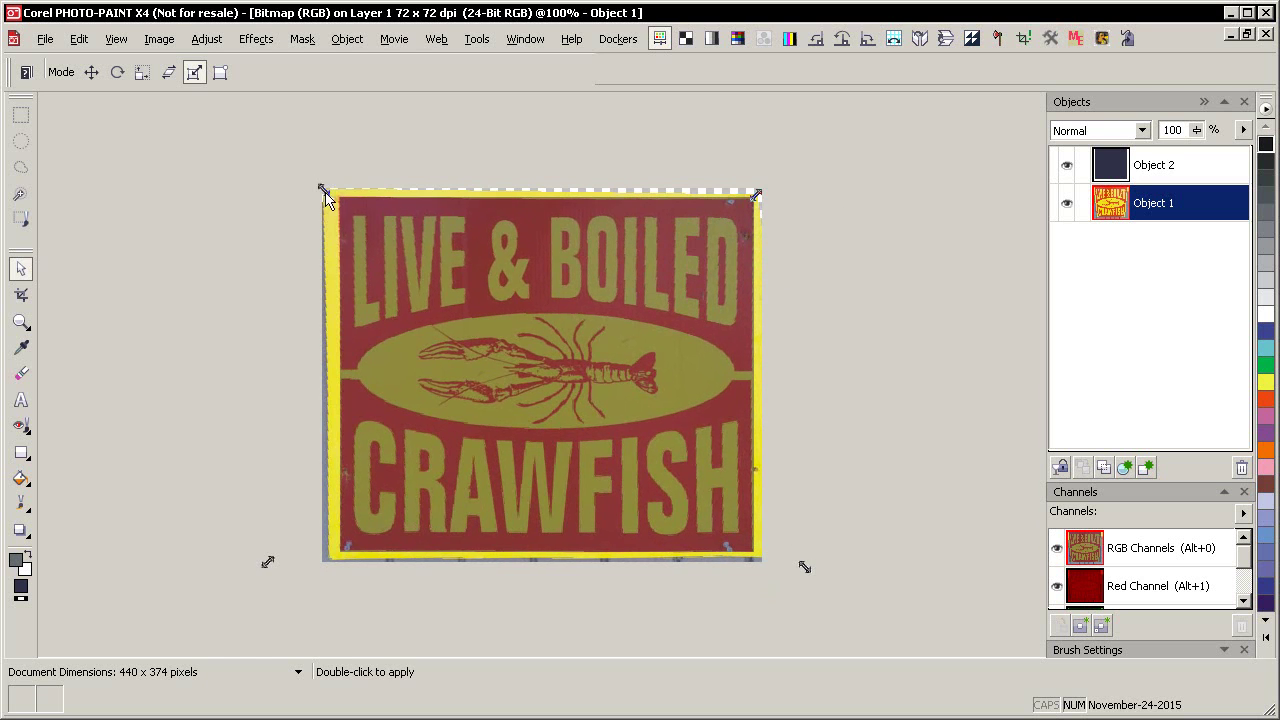
{"action": "left_click", "coordinate": [323, 469]}
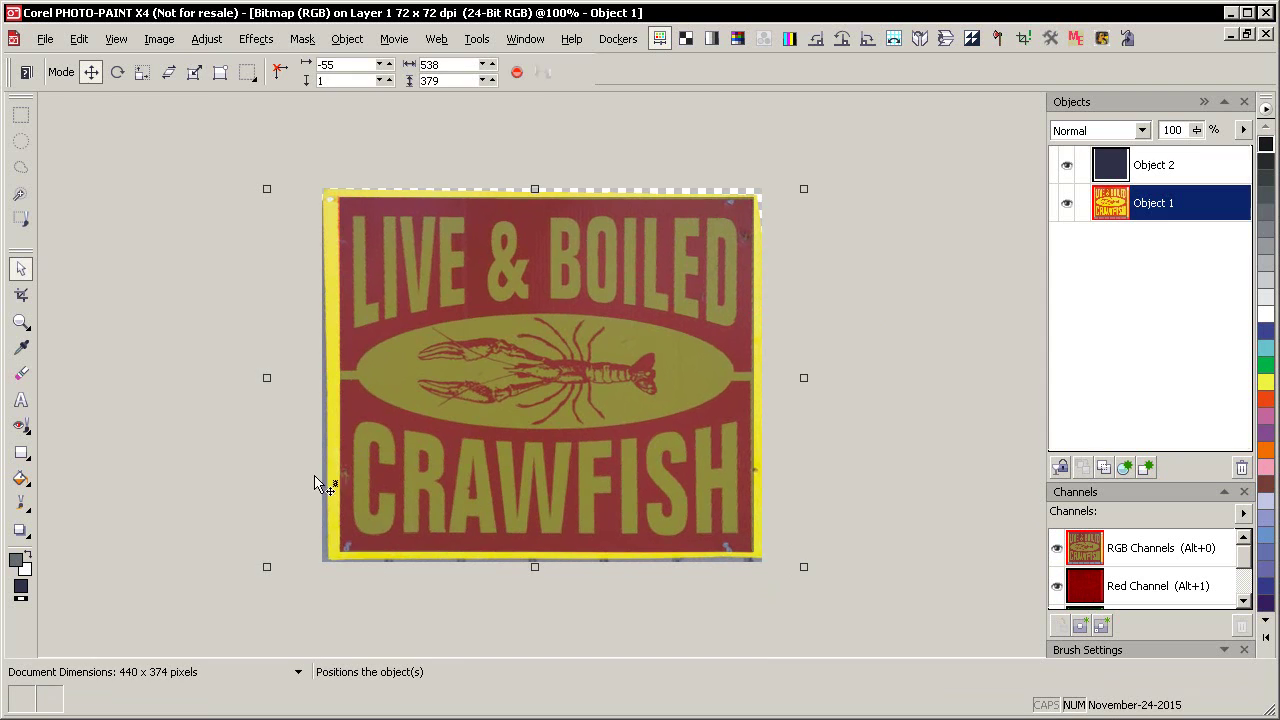
- Delete the guide rectangle and merge the straightened sign object into the background
{"action": "left_click", "coordinate": [1162, 168]}
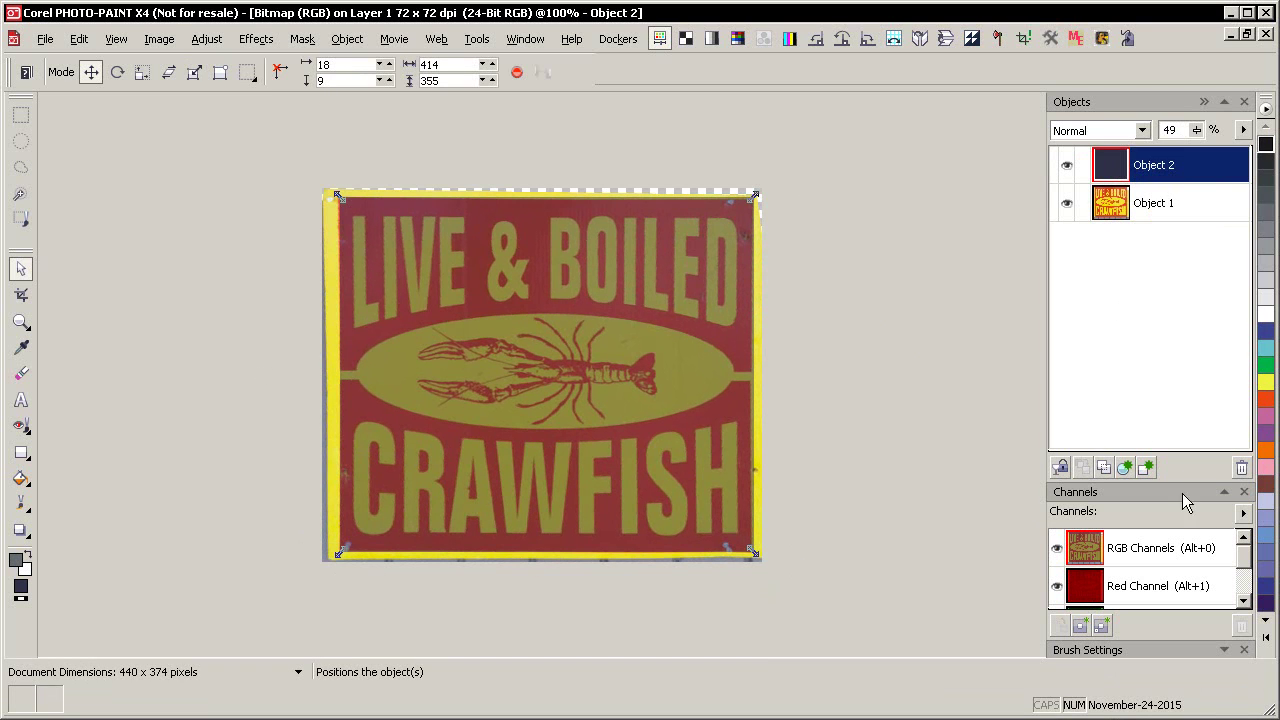
{"action": "left_click", "coordinate": [1241, 468]}
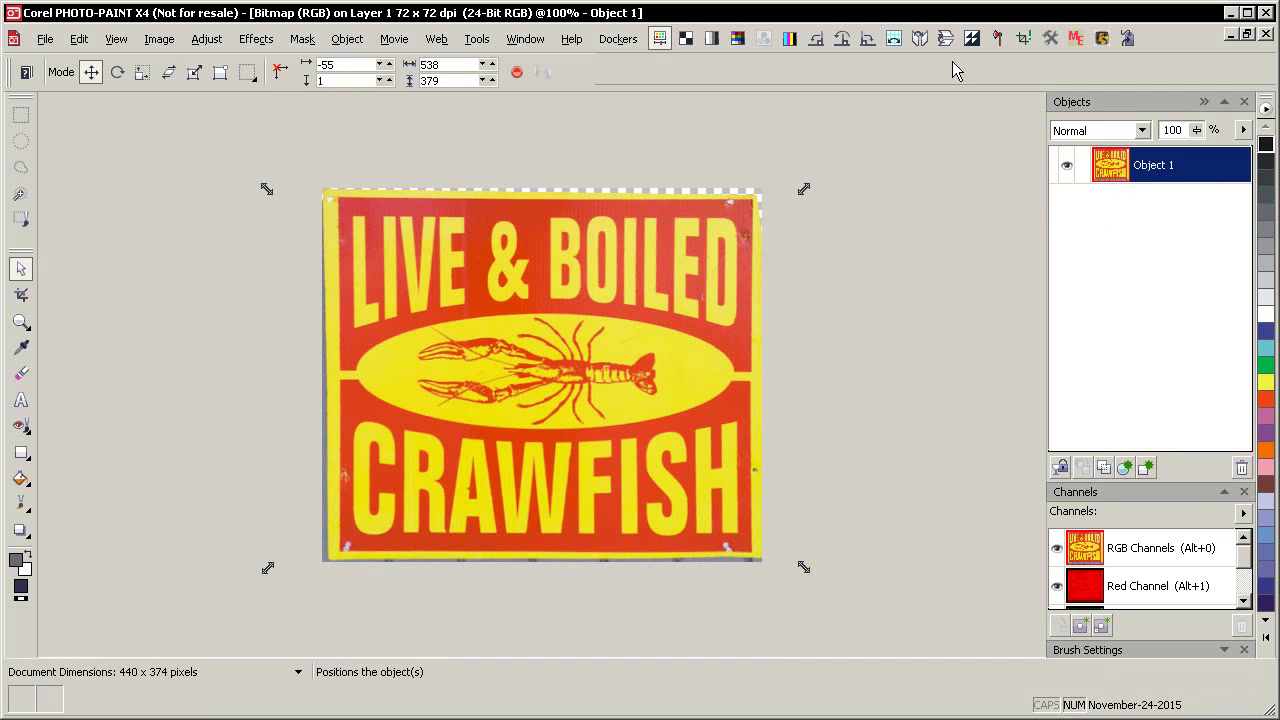
{"action": "key", "text": "ctrl+Down"}
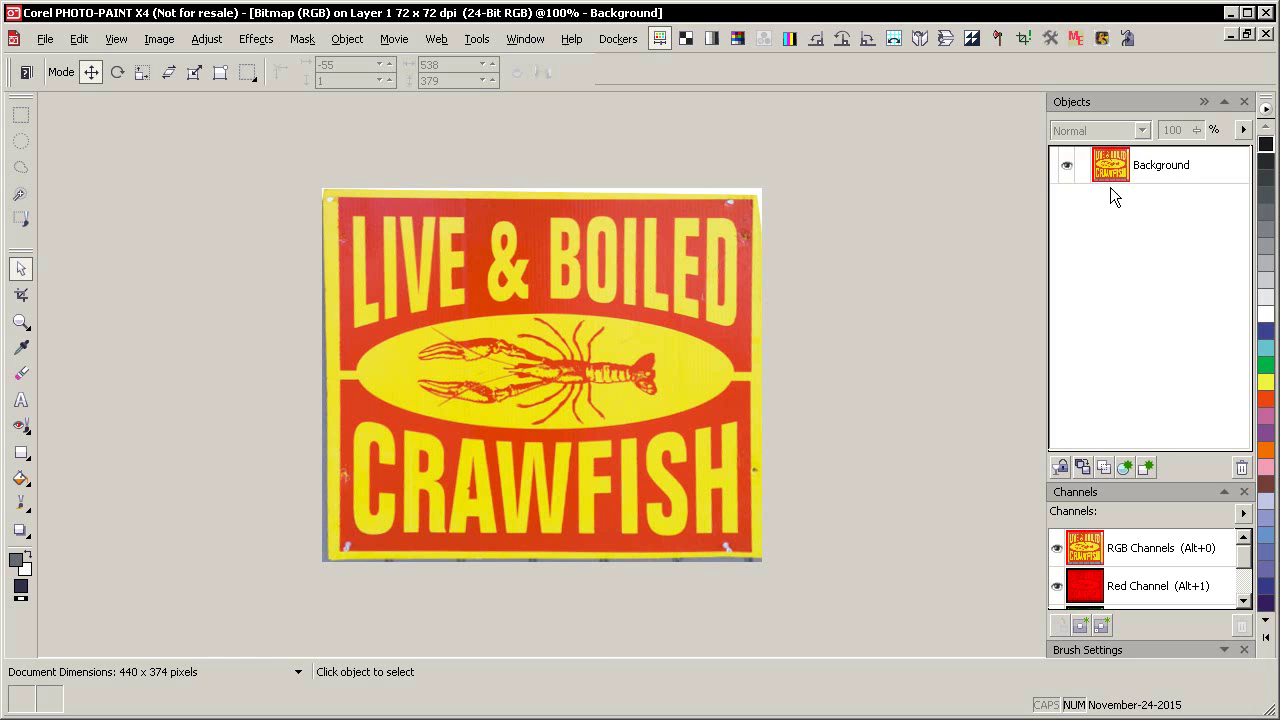
- Close PHOTO-PAINT to return the straightened bitmap to CorelDRAW, and center it on the page
{"action": "left_click", "coordinate": [1260, 12]}
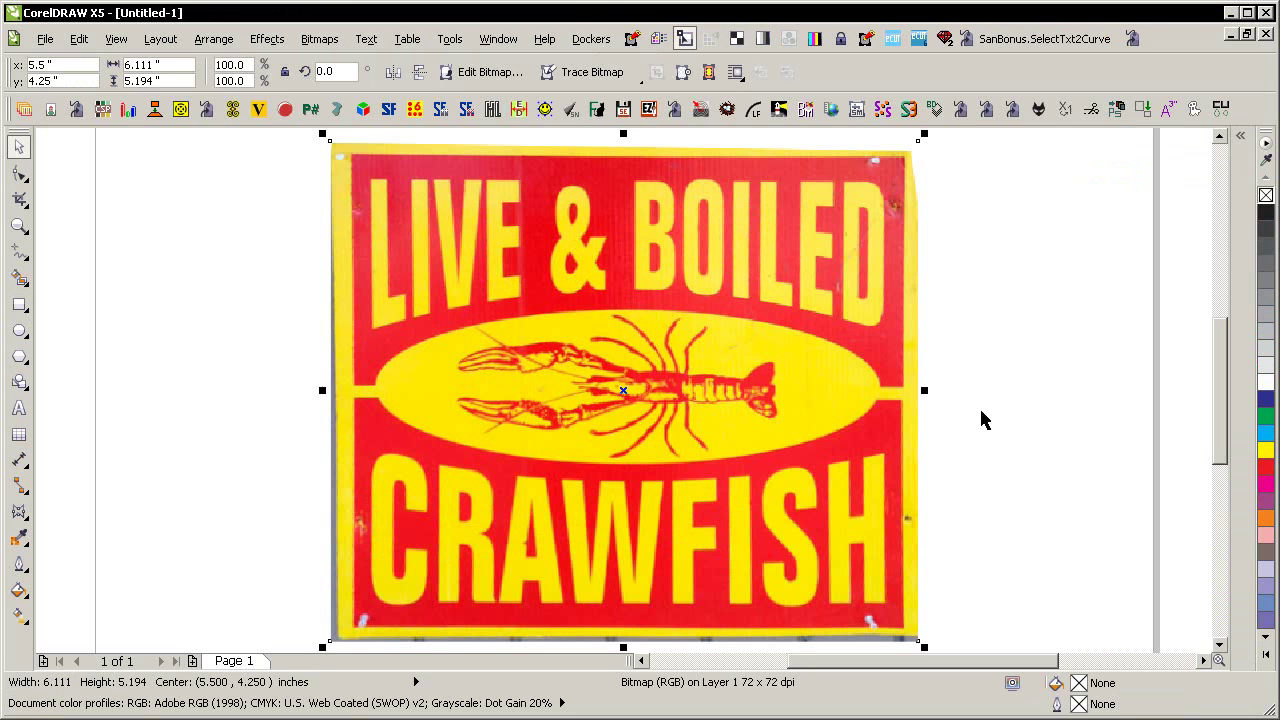
{"action": "left_click", "coordinate": [1011, 363]}
{"action": "left_click_drag", "start_coordinate": [569, 551], "coordinate": [681, 510]}
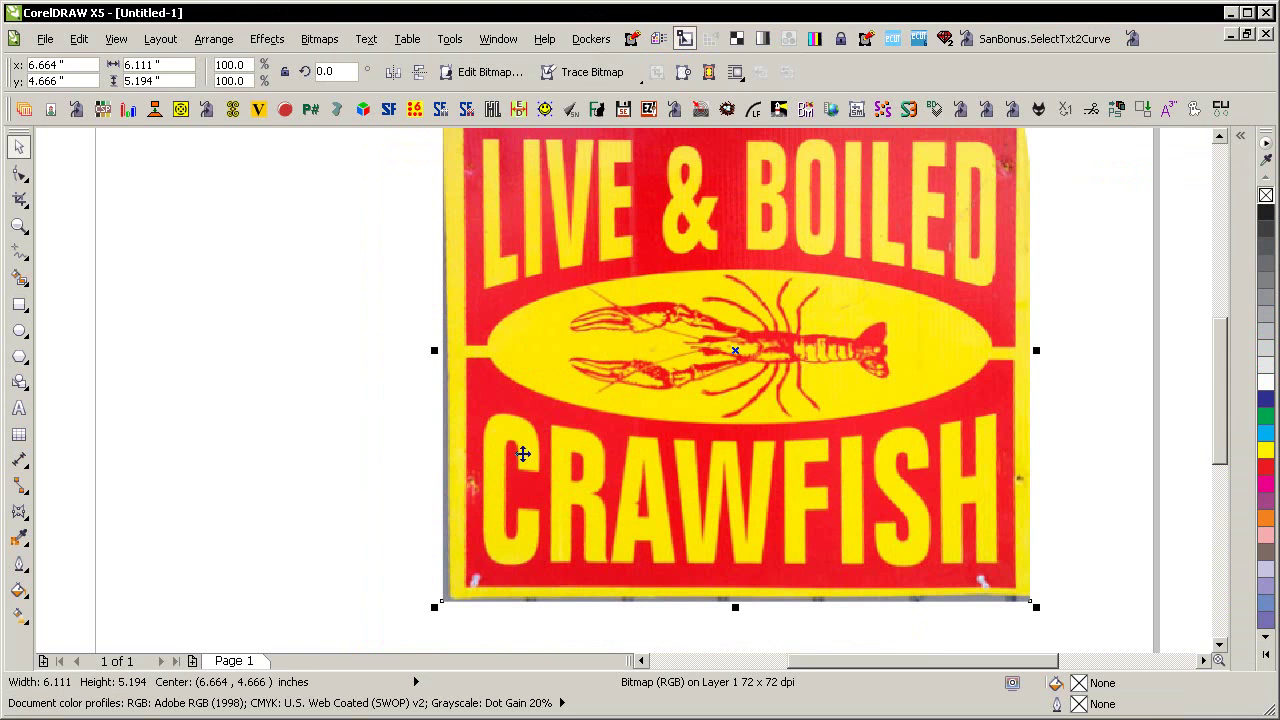
{"action": "key", "text": "p"}
{"action": "key", "text": "shift+F4"}
{"action": "left_click", "coordinate": [874, 566]}
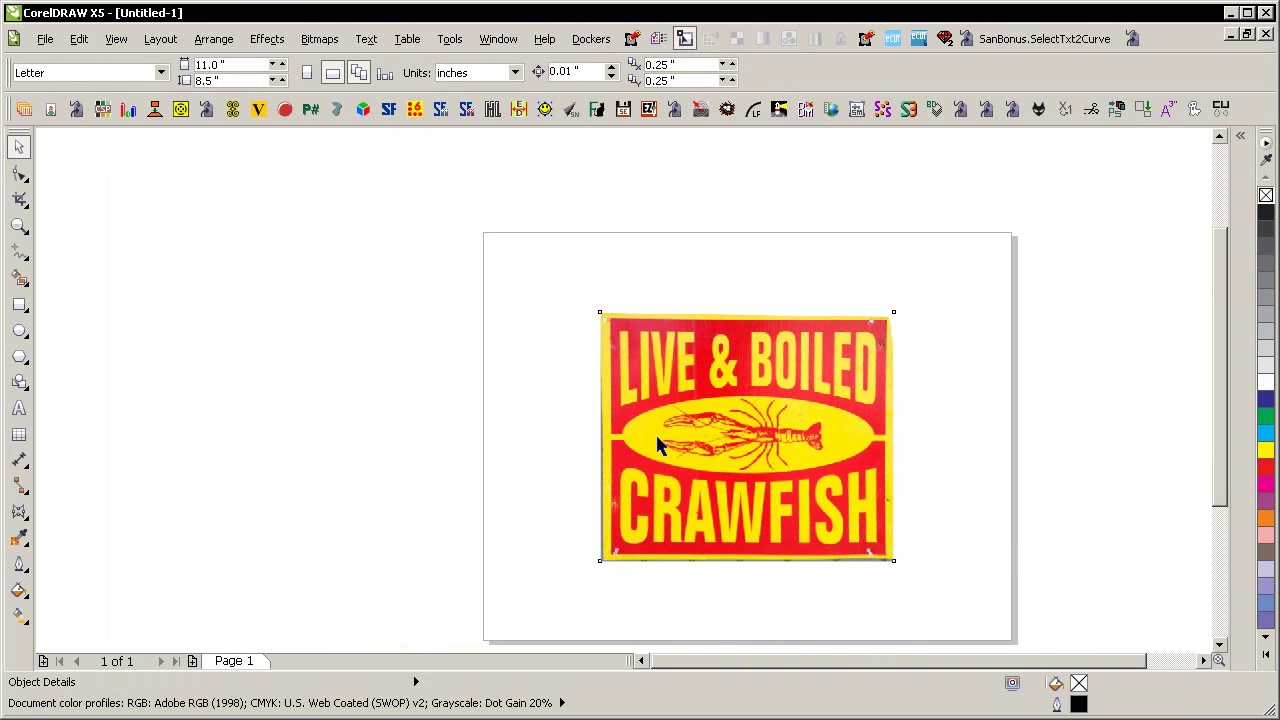
- Place a duplicate of the sign bitmap to the right of the original, extending past the page edge
{"action": "left_click_drag", "start_coordinate": [657, 445], "coordinate": [1000, 426]}
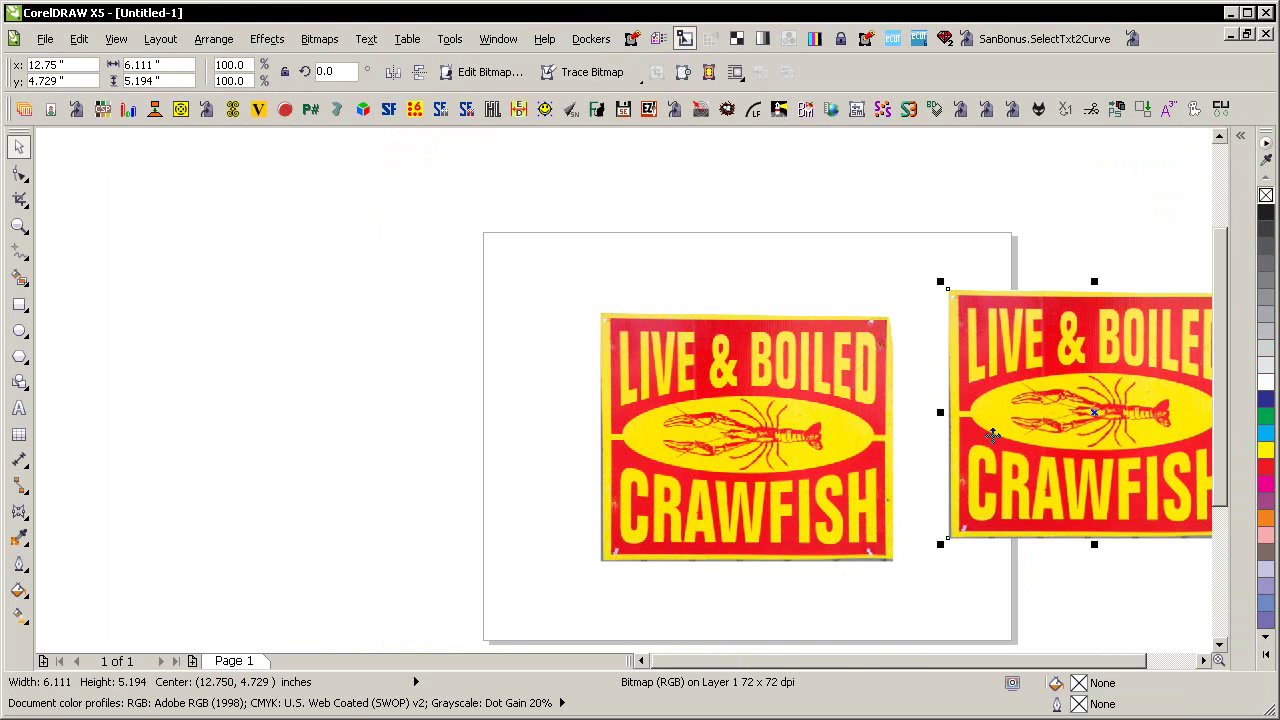
{"action": "left_click", "coordinate": [871, 286]}
- Crop the original sign bitmap to the crawfish illustration, about 3.43 by 1.68 inches
{"action": "left_click", "coordinate": [820, 458]}
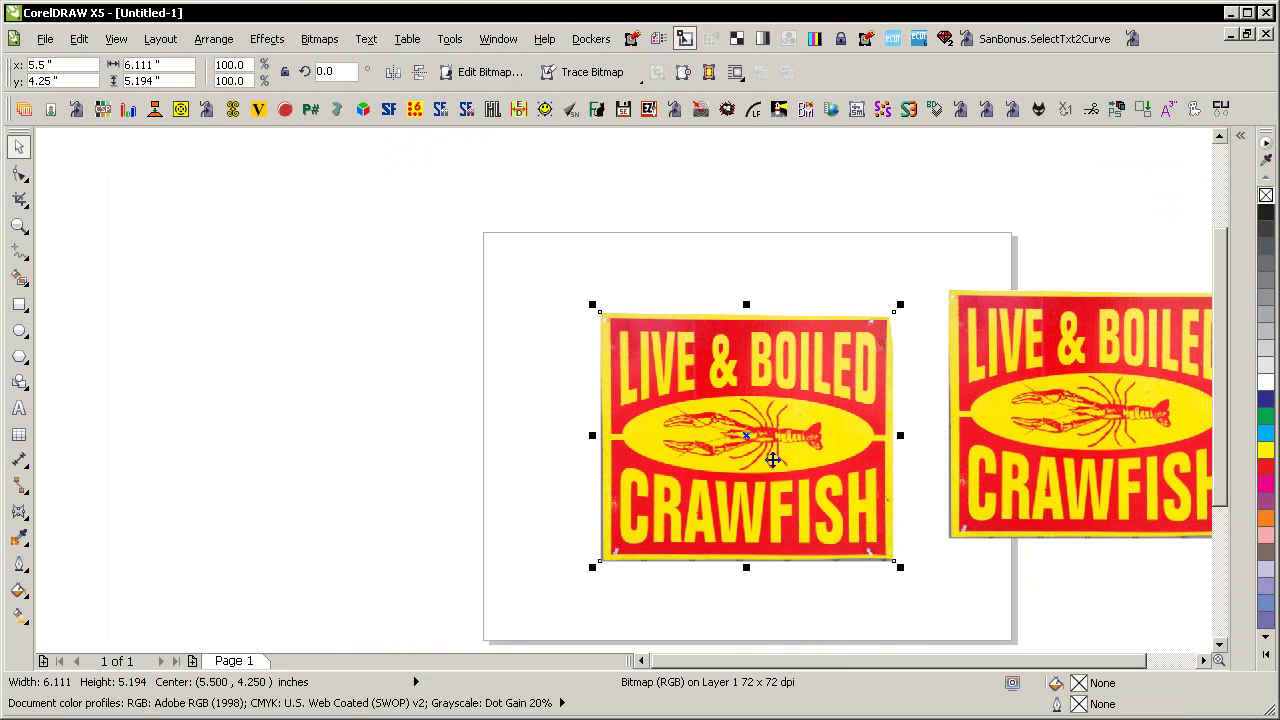
{"action": "scroll", "coordinate": [872, 487], "scroll_direction": "up", "scroll_amount": 4}
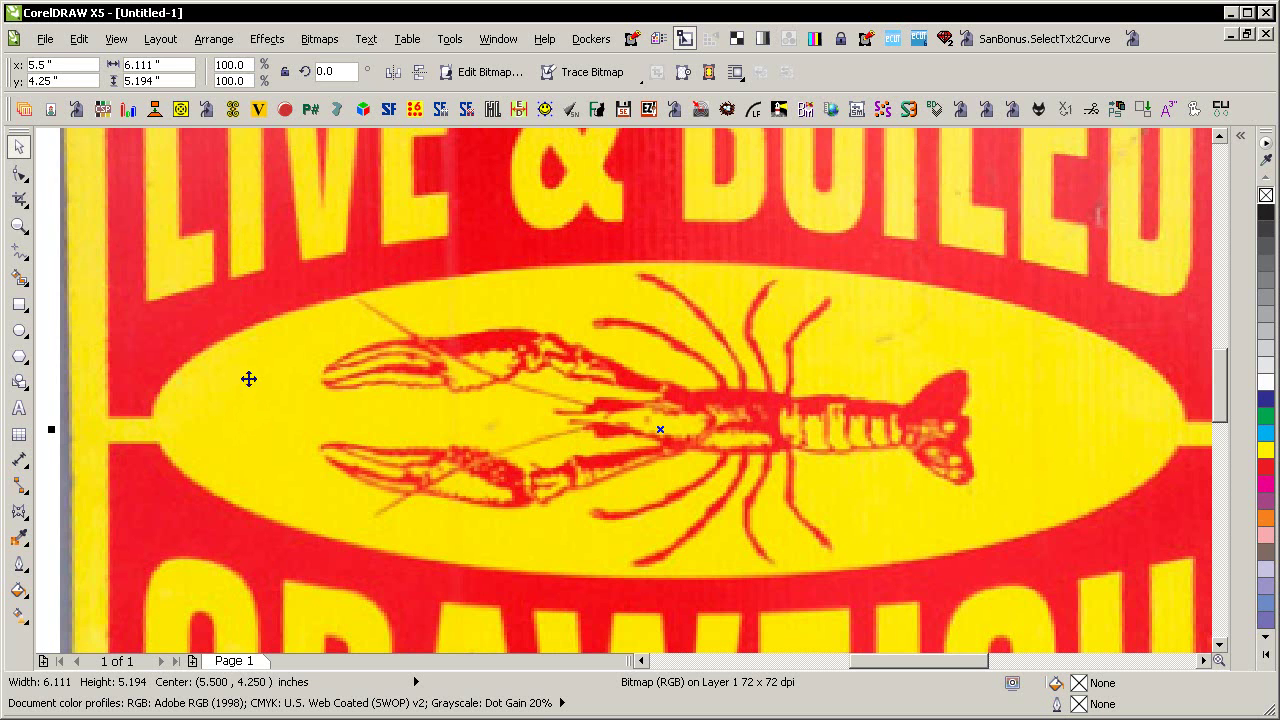
{"action": "left_click", "coordinate": [20, 199]}
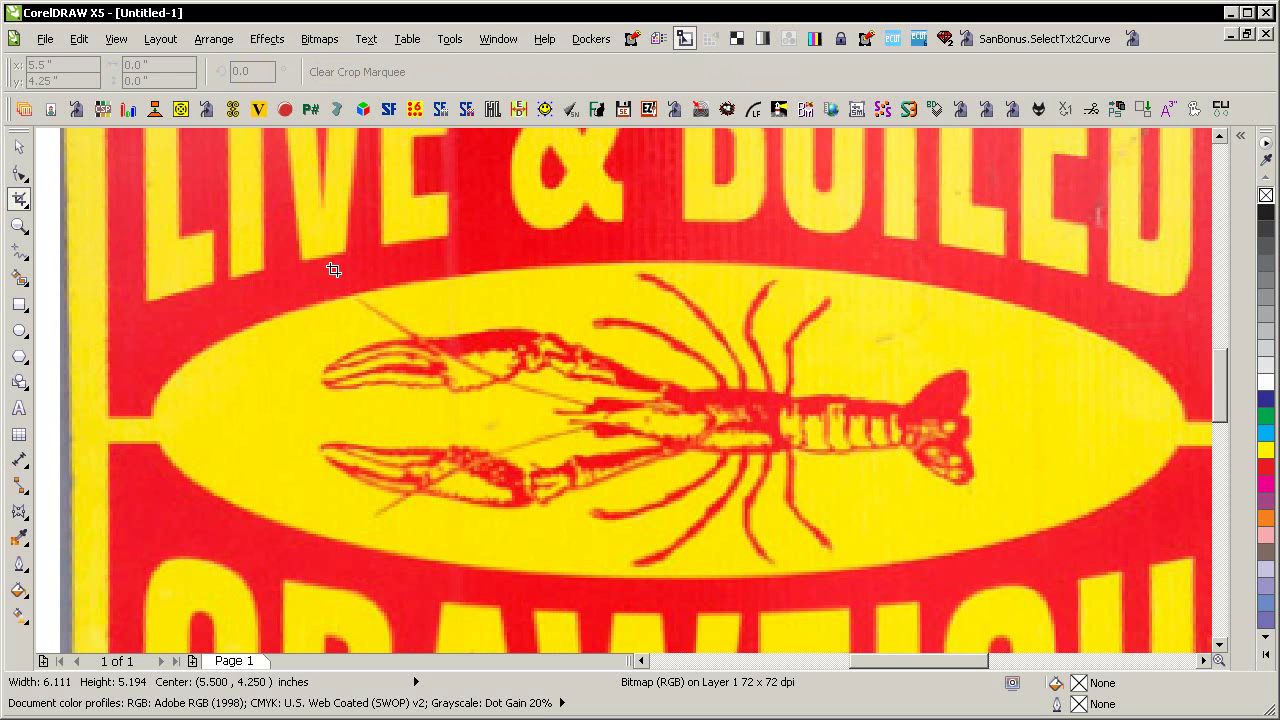
{"action": "left_click_drag", "start_coordinate": [318, 249], "coordinate": [995, 578]}
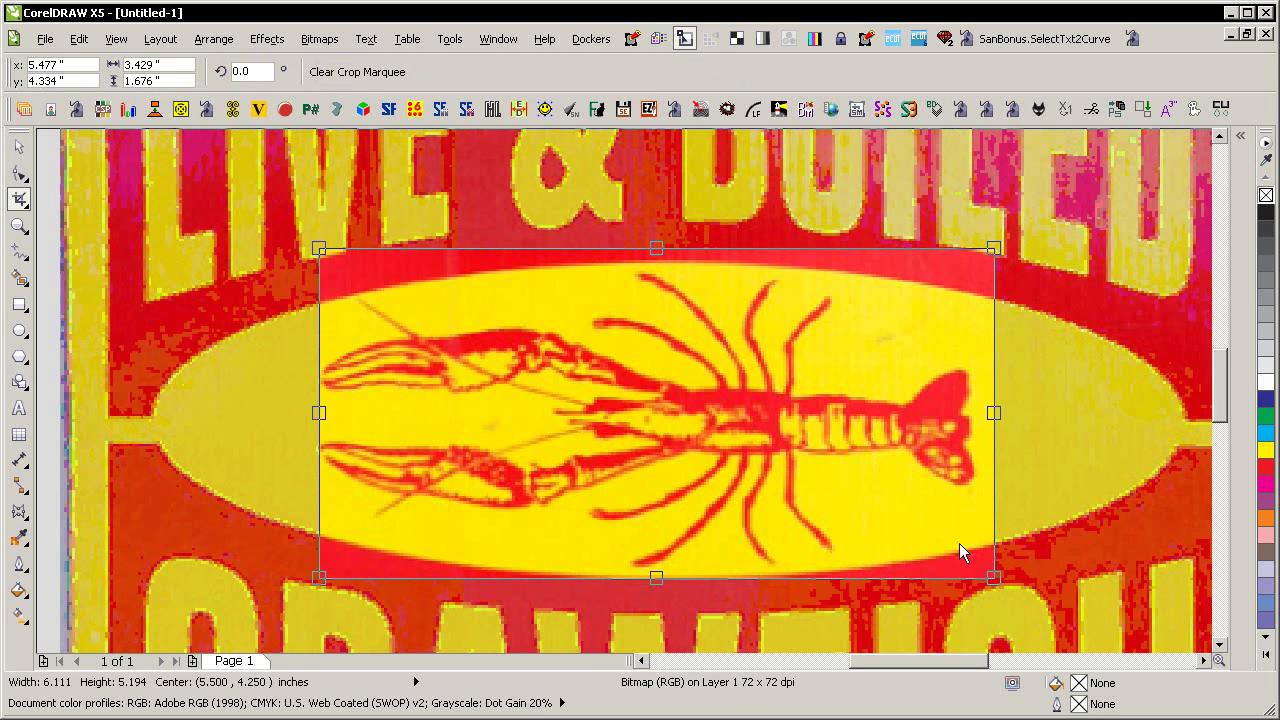
{"action": "double_click", "coordinate": [933, 490]}
{"action": "key", "text": "space"}
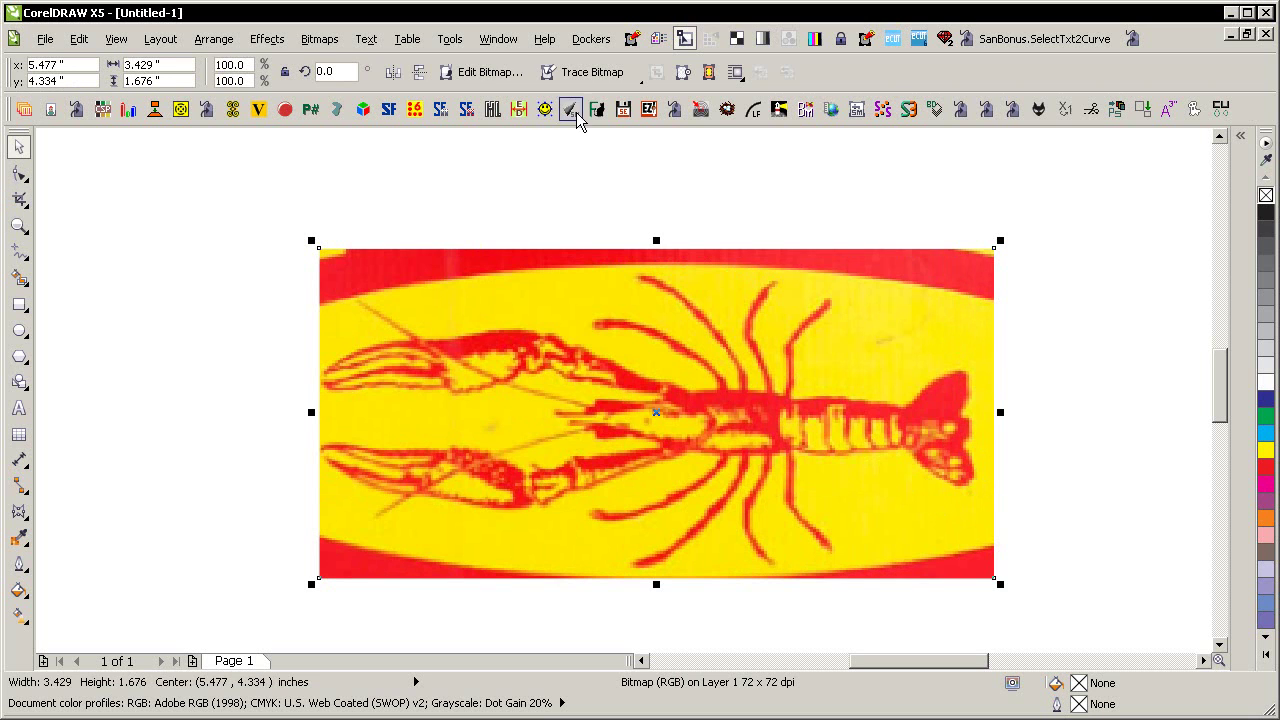
- Open the cropped crawfish bitmap in Corel PHOTO-PAINT, maximize its image window, and enlarge the view to 300%
{"action": "left_click", "coordinate": [516, 84]}
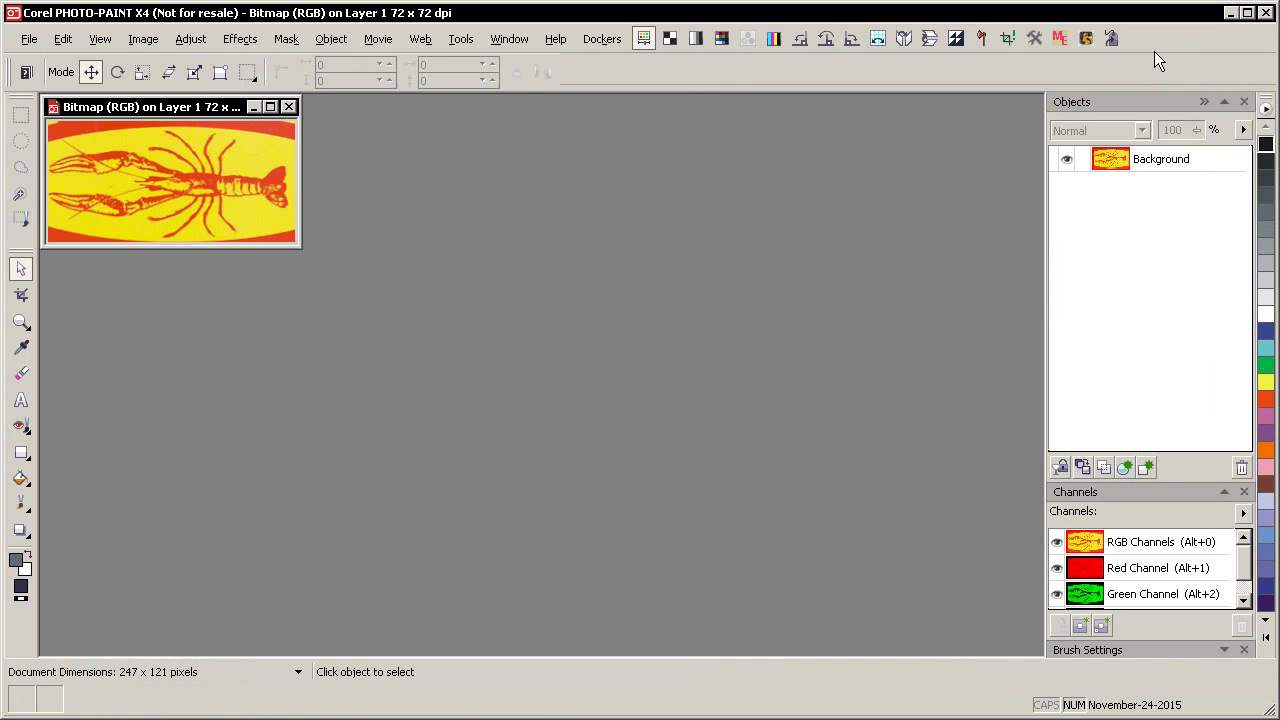
{"action": "left_click", "coordinate": [270, 106]}
{"action": "key", "text": "F4"}
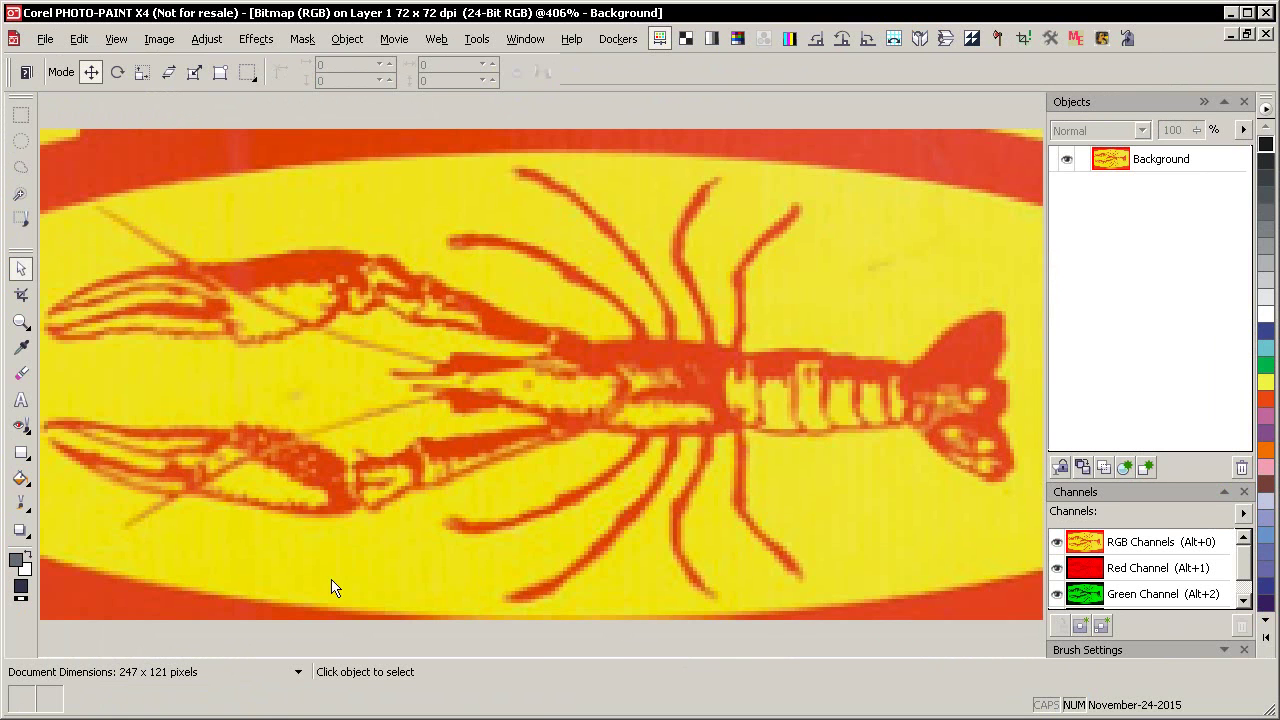
{"action": "key", "text": "F3"}
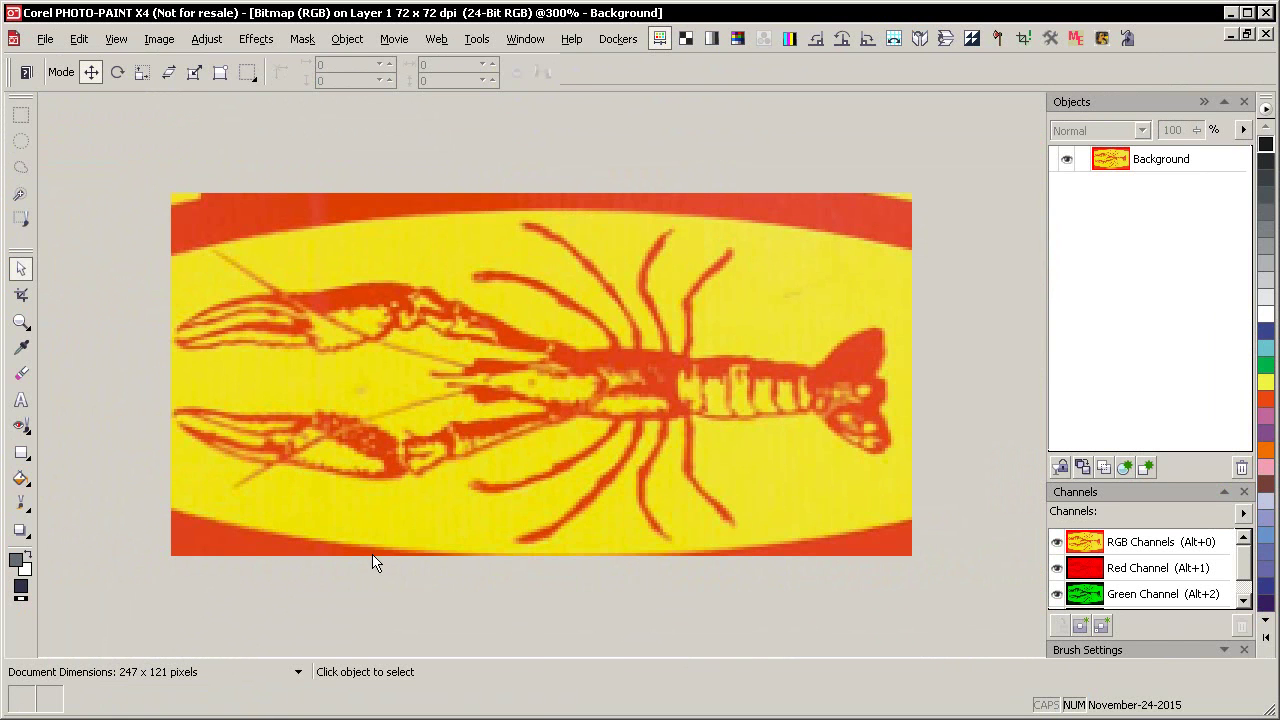
- Convert the crawfish bitmap to 8-bit grayscale
{"action": "left_click", "coordinate": [711, 38]}
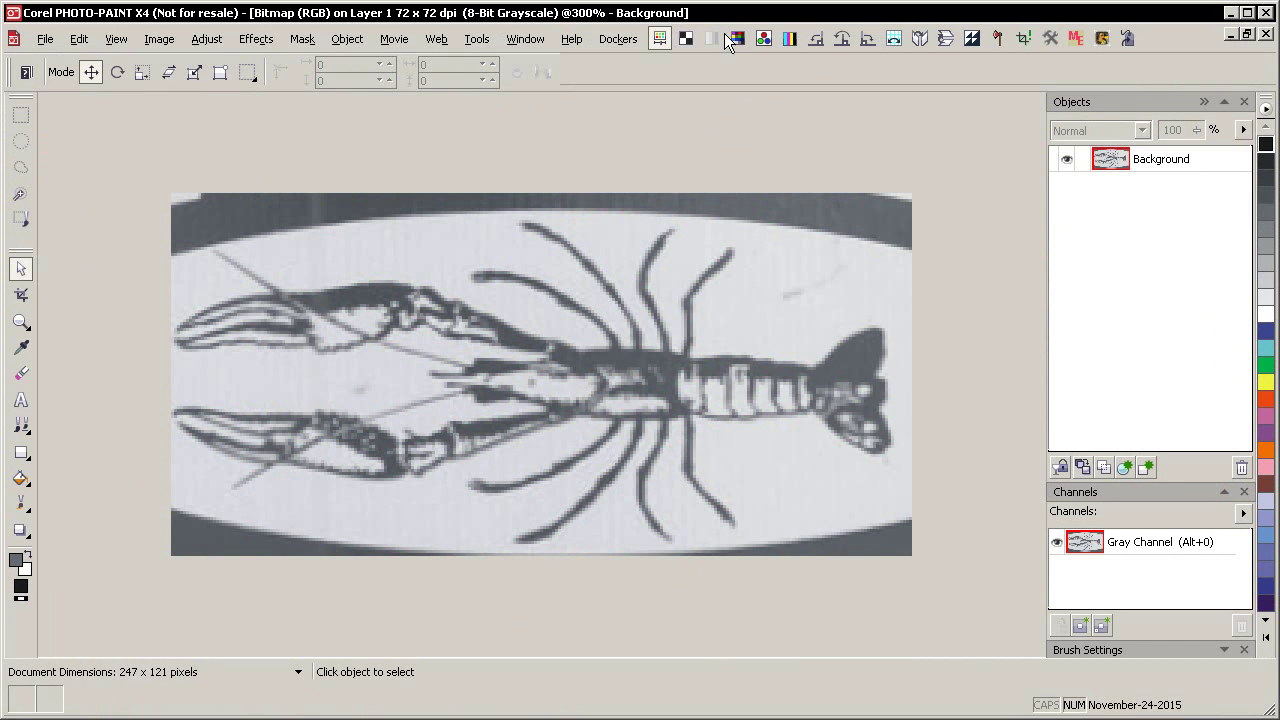
{"action": "left_click", "coordinate": [213, 44]}
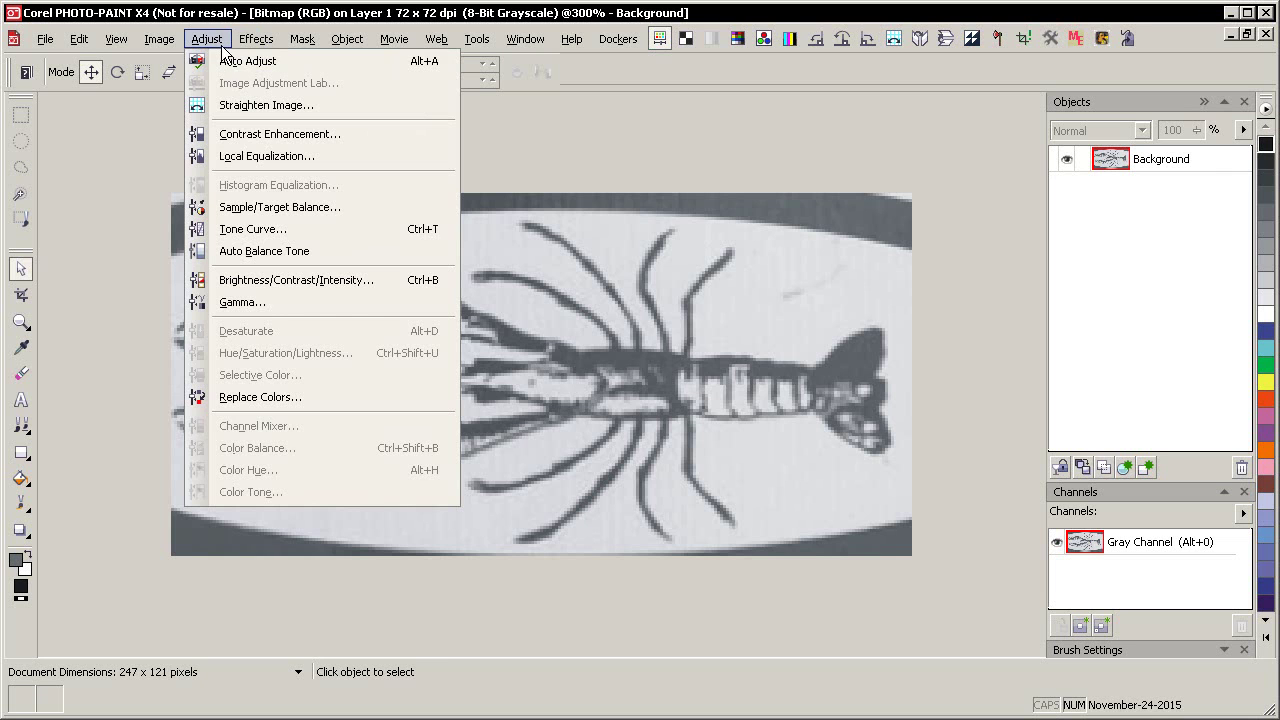
{"action": "mouse_move", "coordinate": [166, 42]}
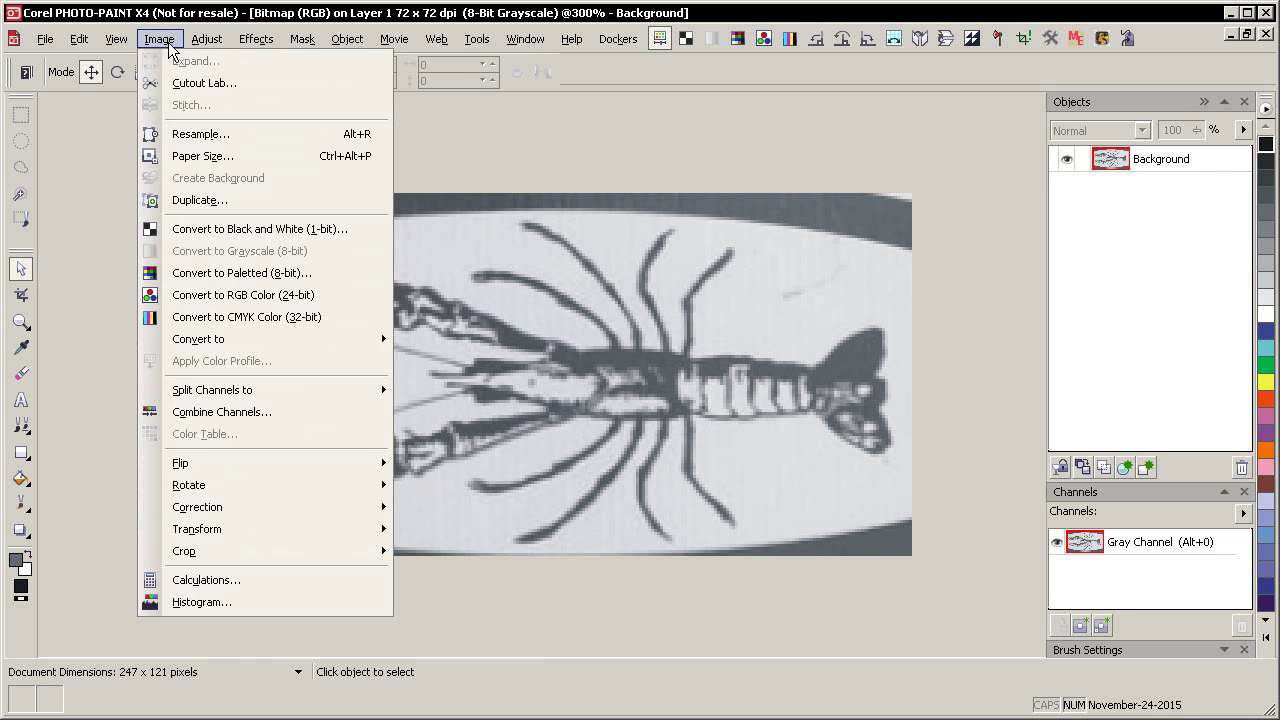
{"action": "left_click", "coordinate": [556, 316]}
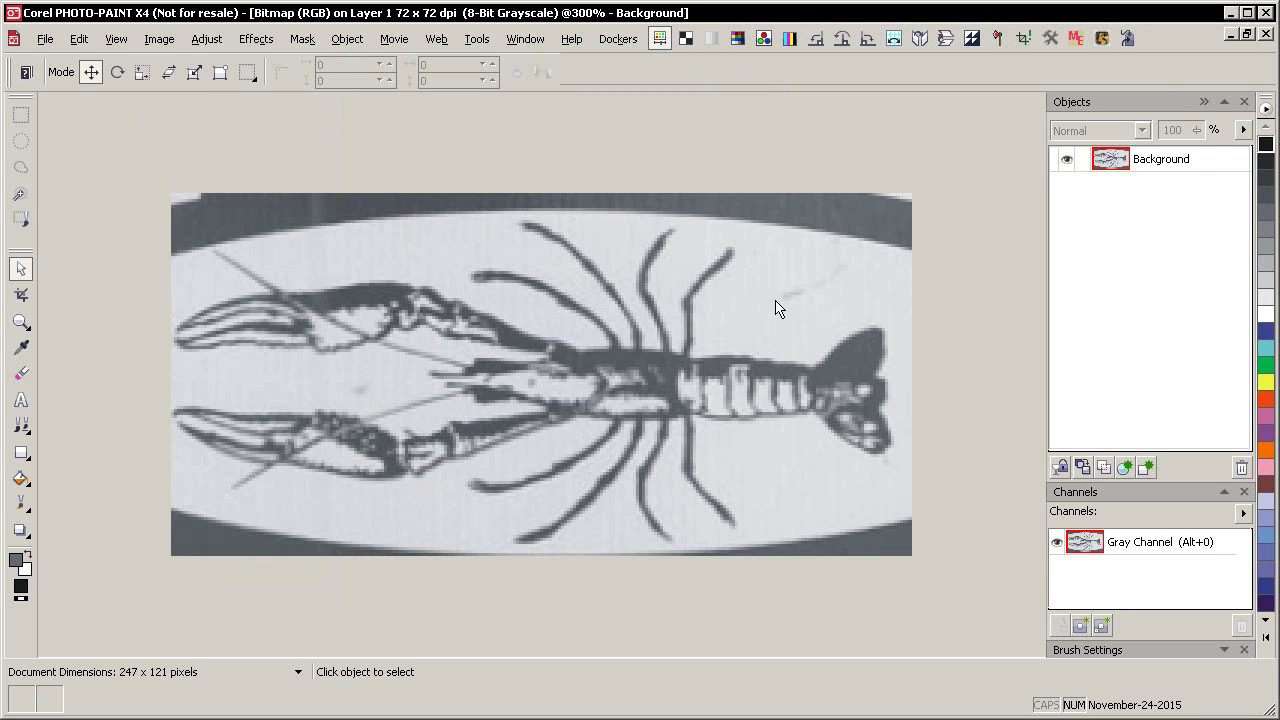
{"action": "key", "text": "ctrl+t"}
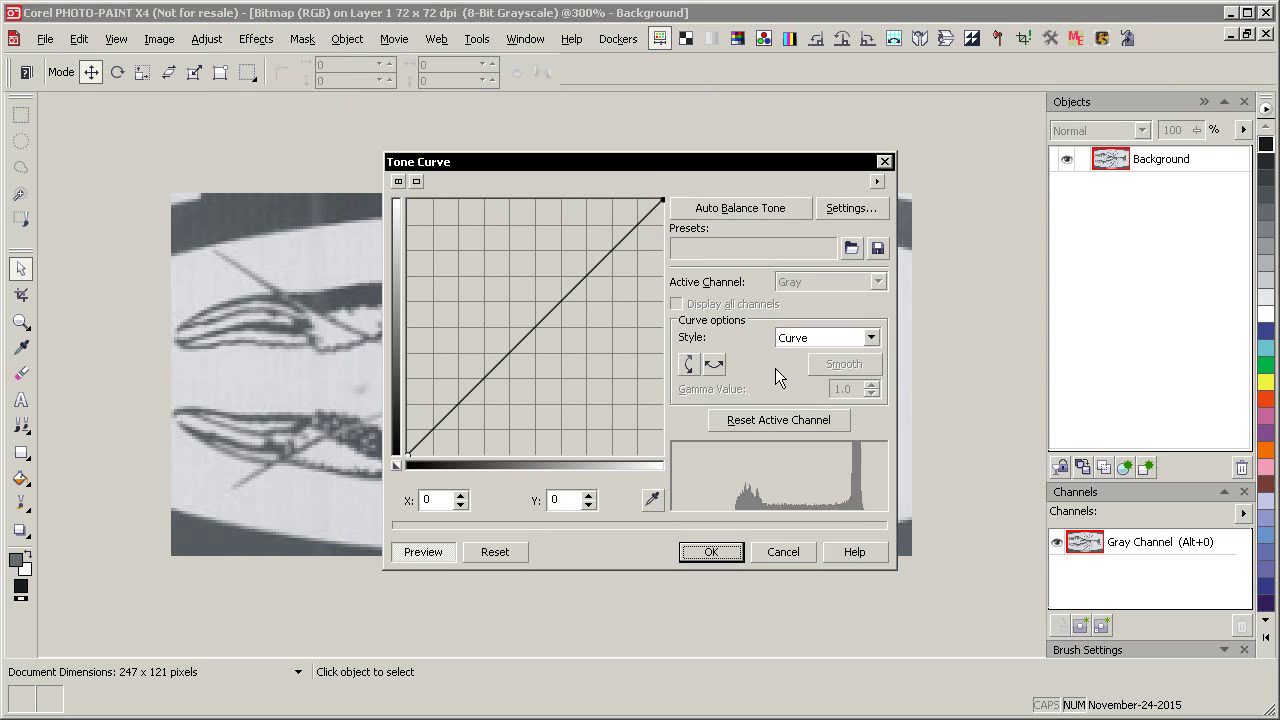
{"action": "left_click_drag", "start_coordinate": [655, 167], "coordinate": [1050, 172]}
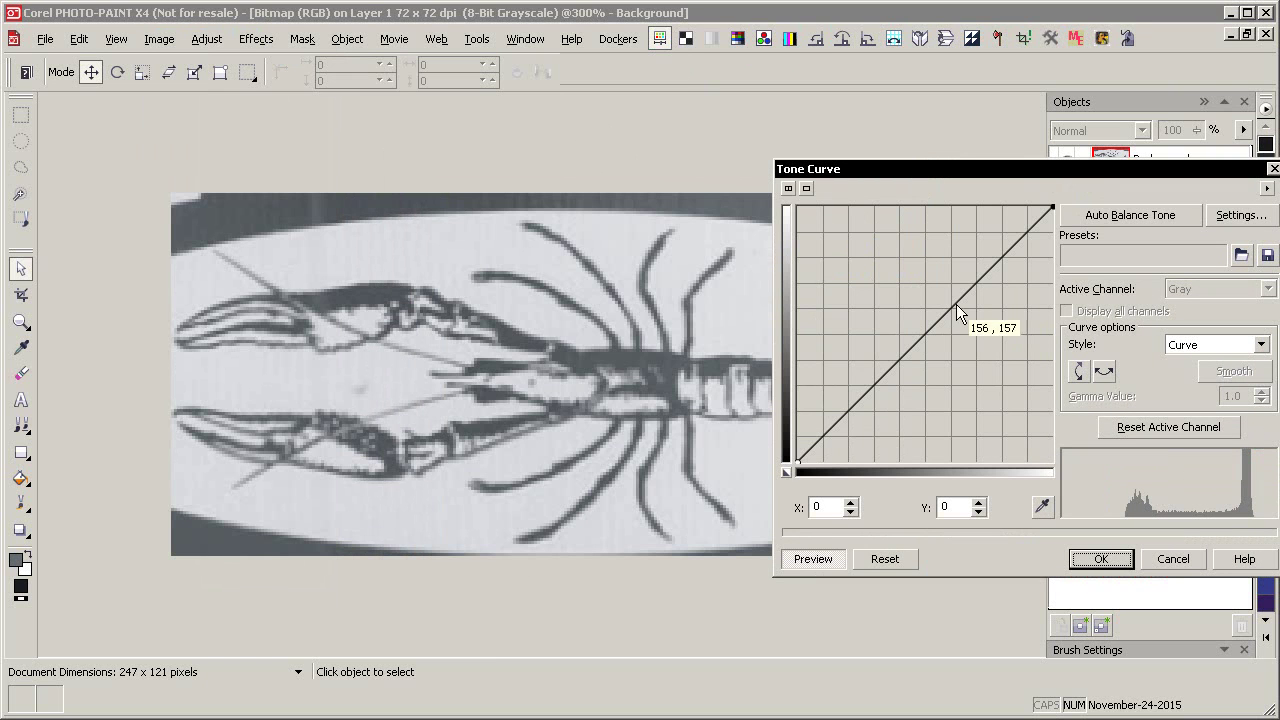
{"action": "left_click", "coordinate": [1192, 346]}
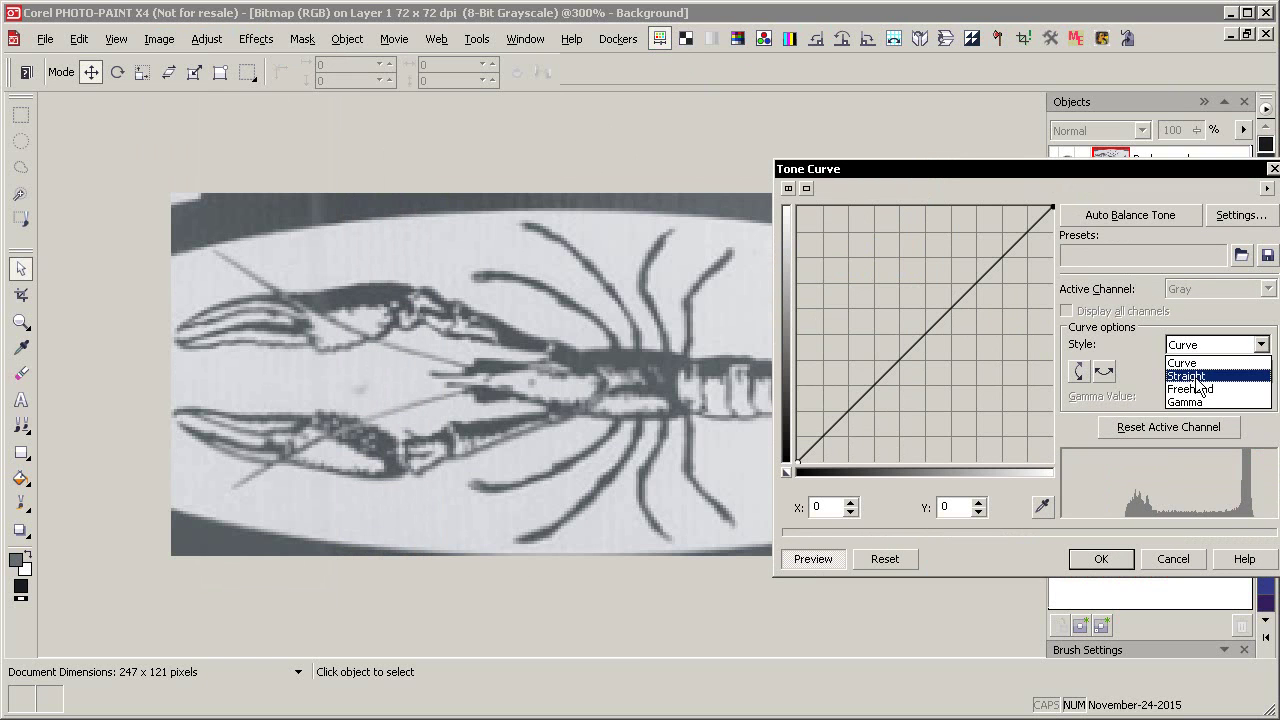
{"action": "left_click", "coordinate": [1190, 376]}
{"action": "left_click_drag", "start_coordinate": [922, 333], "coordinate": [949, 480]}
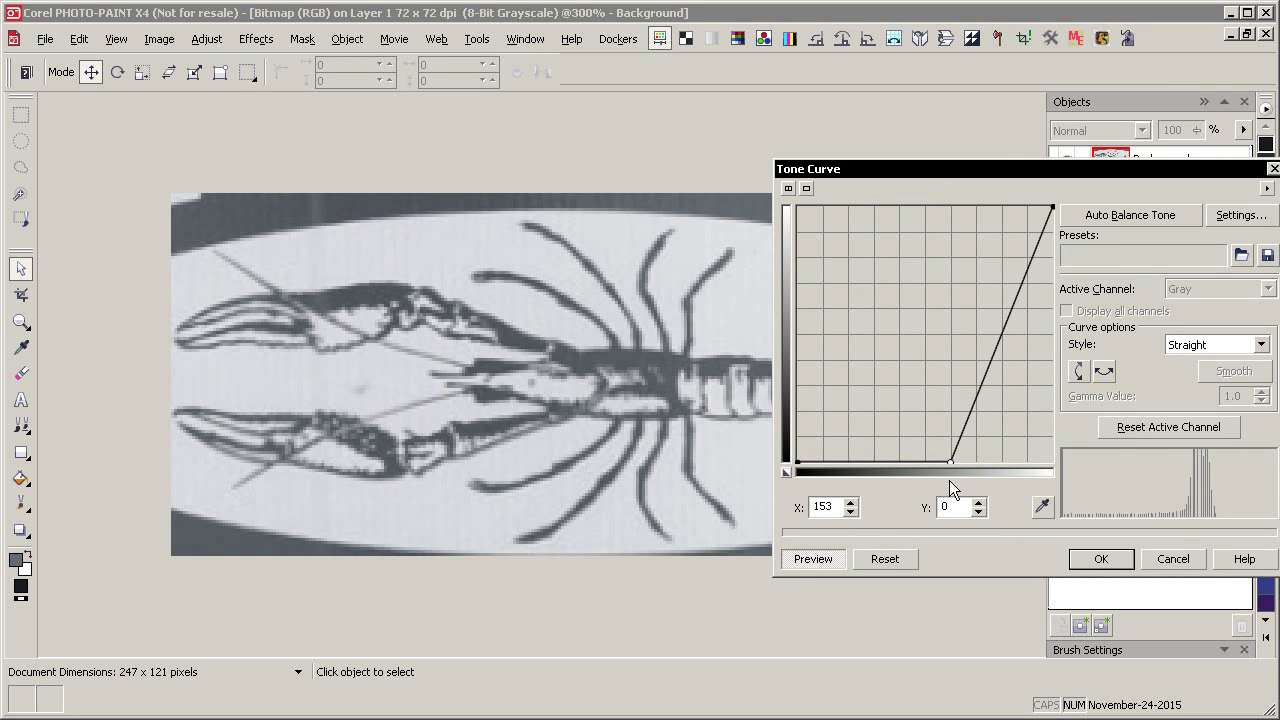
{"action": "left_click_drag", "start_coordinate": [1033, 236], "coordinate": [985, 207]}
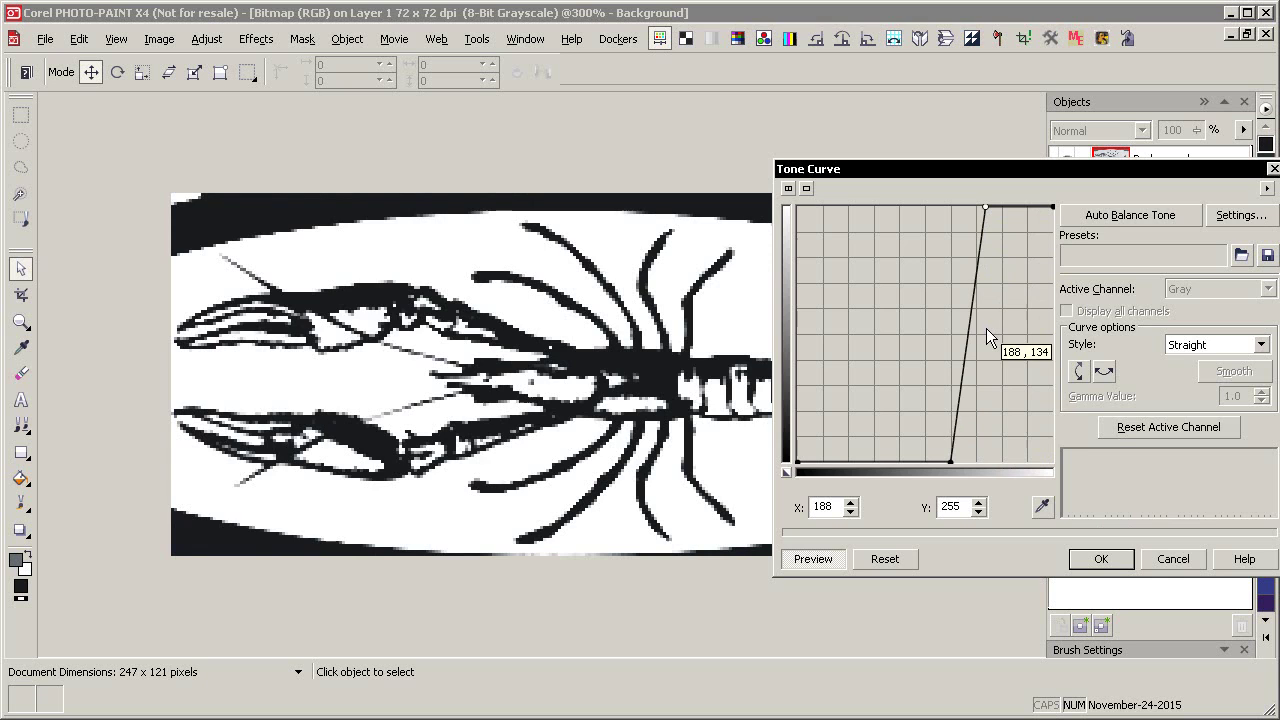
{"action": "left_click", "coordinate": [1175, 560]}
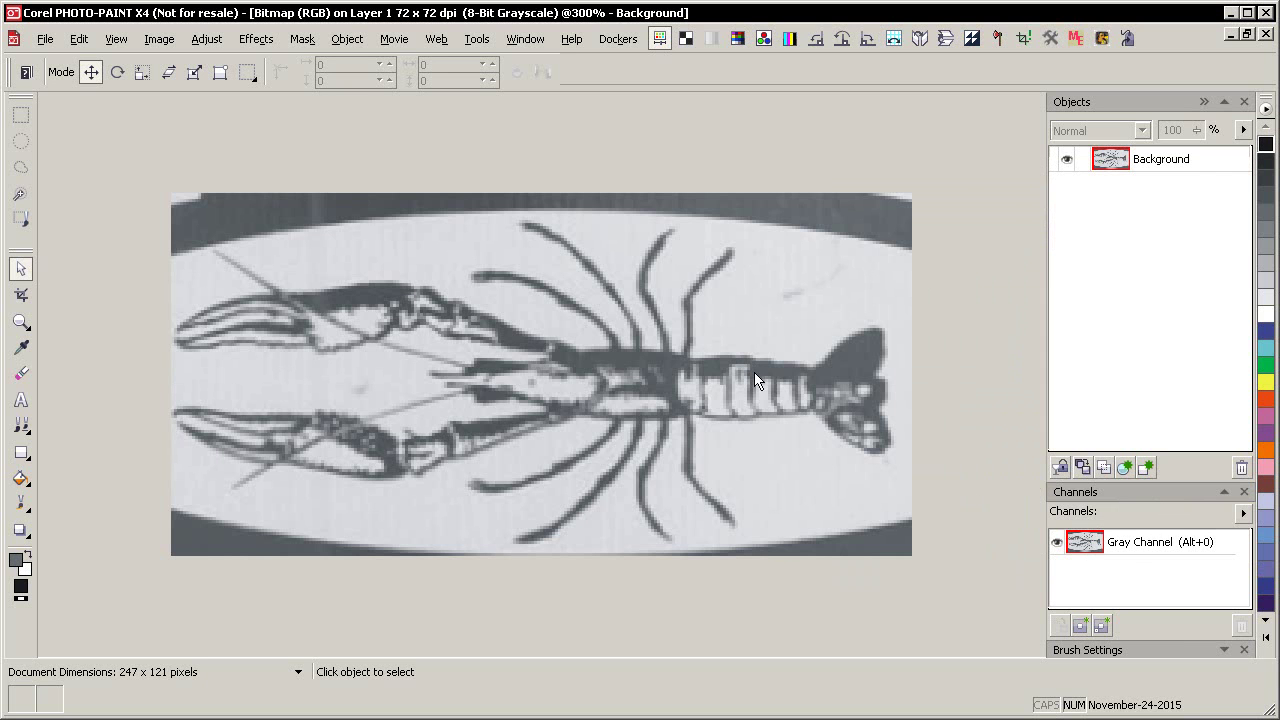
- Resample the grayscale crawfish image to 800 pixels wide with its aspect ratio maintained, and fit it in the view
{"action": "left_click", "coordinate": [156, 43]}
{"action": "left_click", "coordinate": [226, 134]}
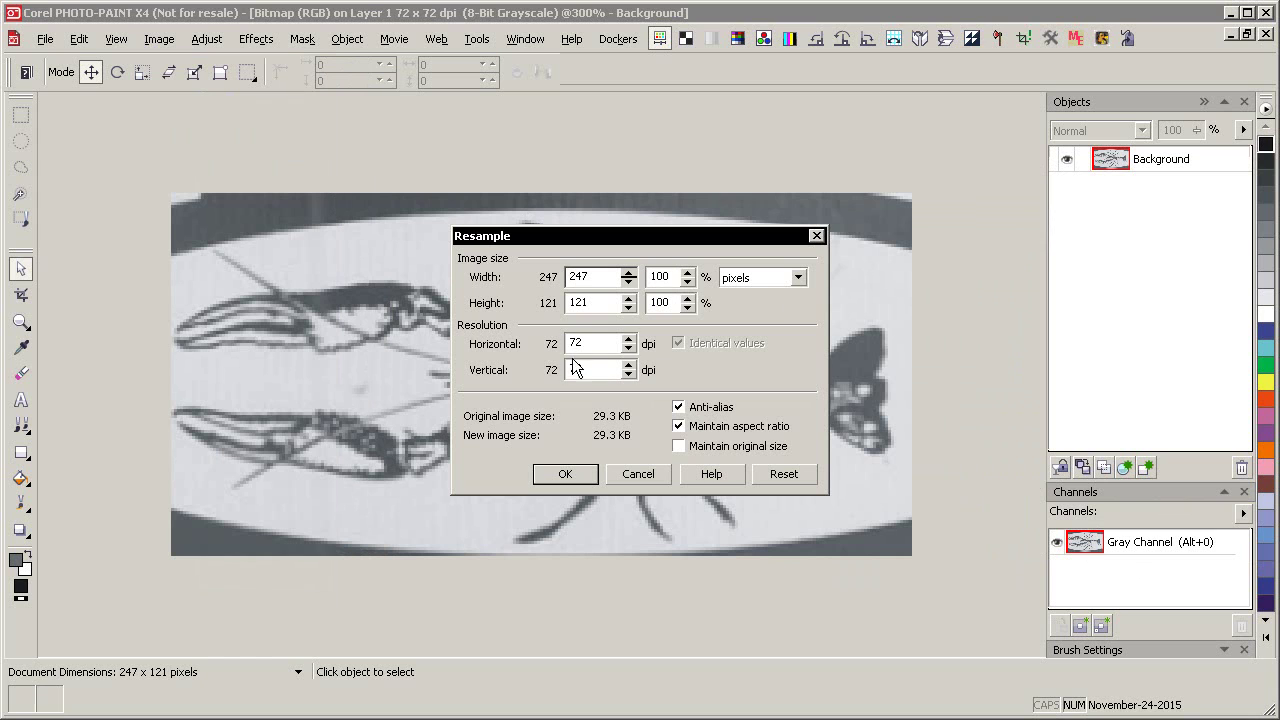
{"action": "double_click", "coordinate": [609, 276]}
{"action": "type", "text": "60"}
{"action": "key", "text": "BackSpace"}
{"action": "key", "text": "BackSpace"}
{"action": "type", "text": "800"}
{"action": "key", "text": "Return"}
{"action": "key", "text": "F4"}
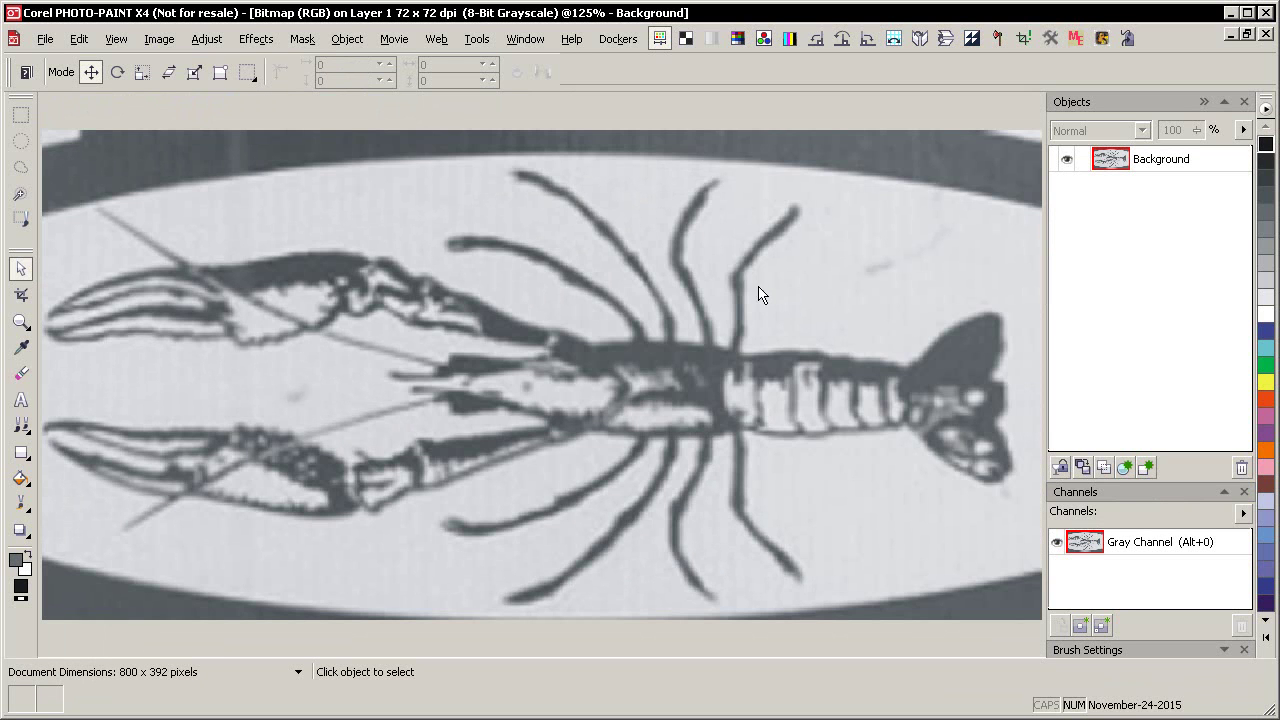
- Sharpen the image with an Unsharp Mask at 100 percent, radius 11 and threshold 0
{"action": "left_click", "coordinate": [332, 38]}
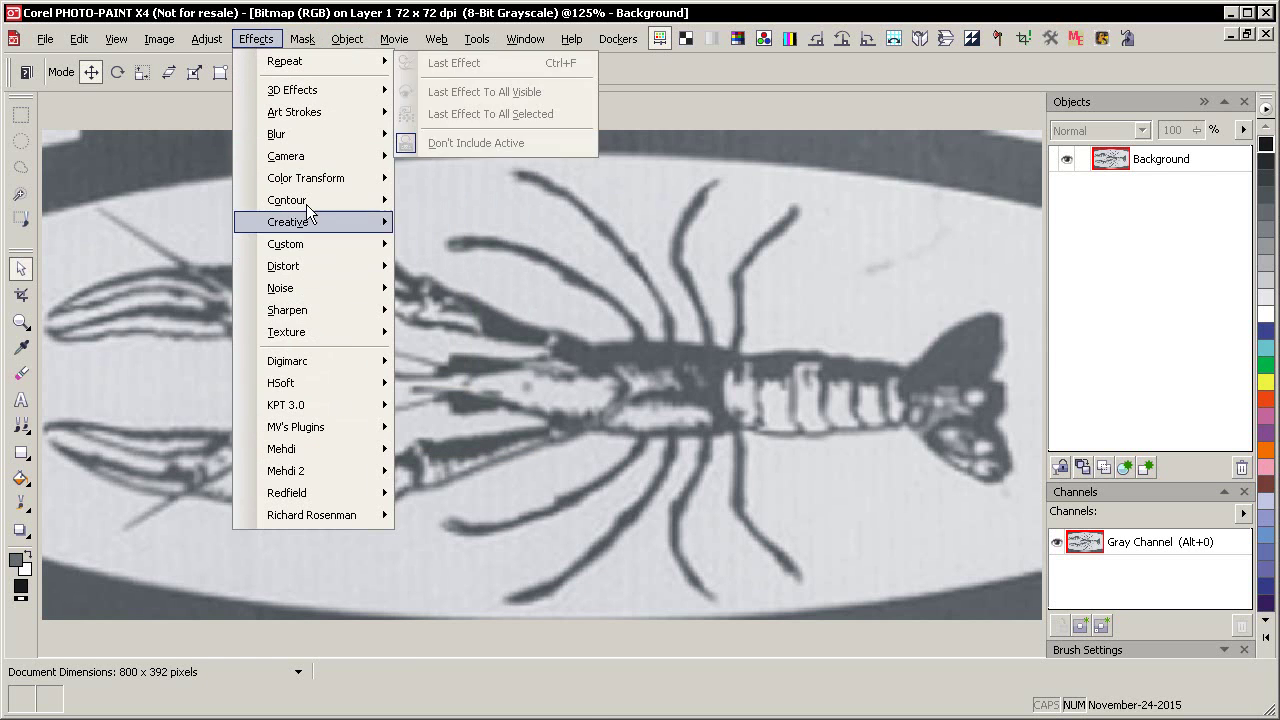
{"action": "mouse_move", "coordinate": [340, 309]}
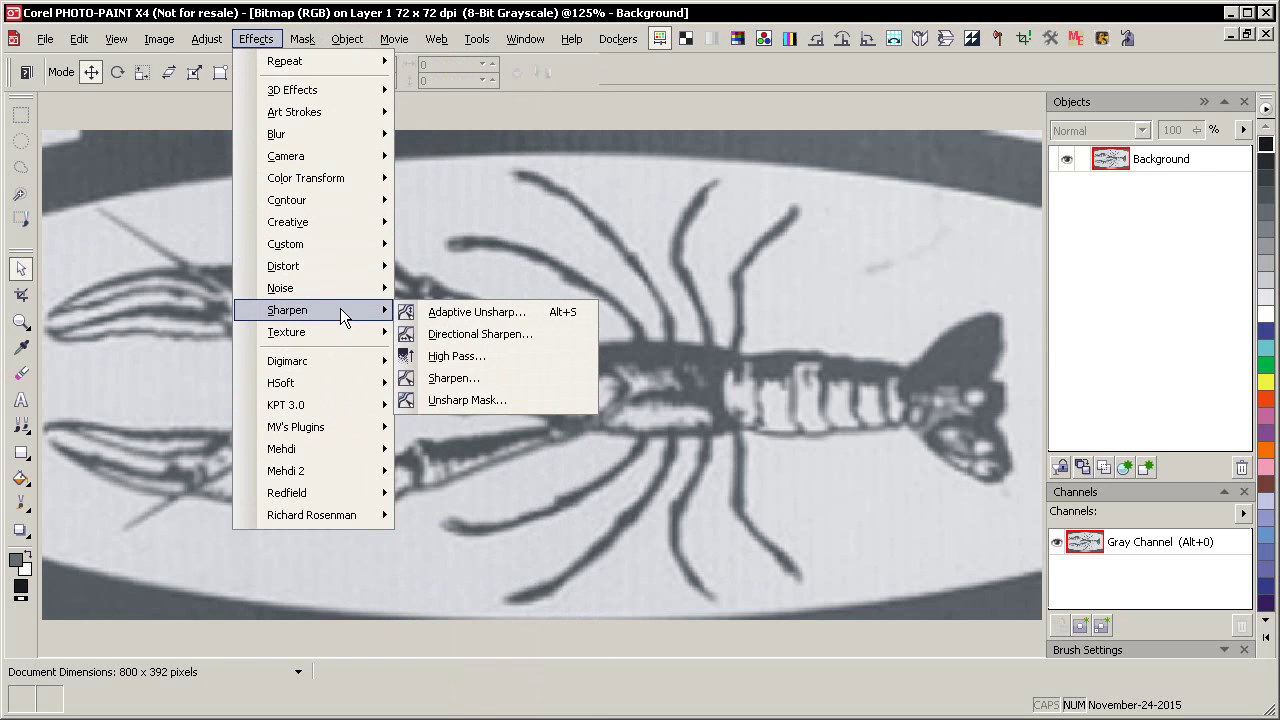
{"action": "left_click", "coordinate": [476, 402]}
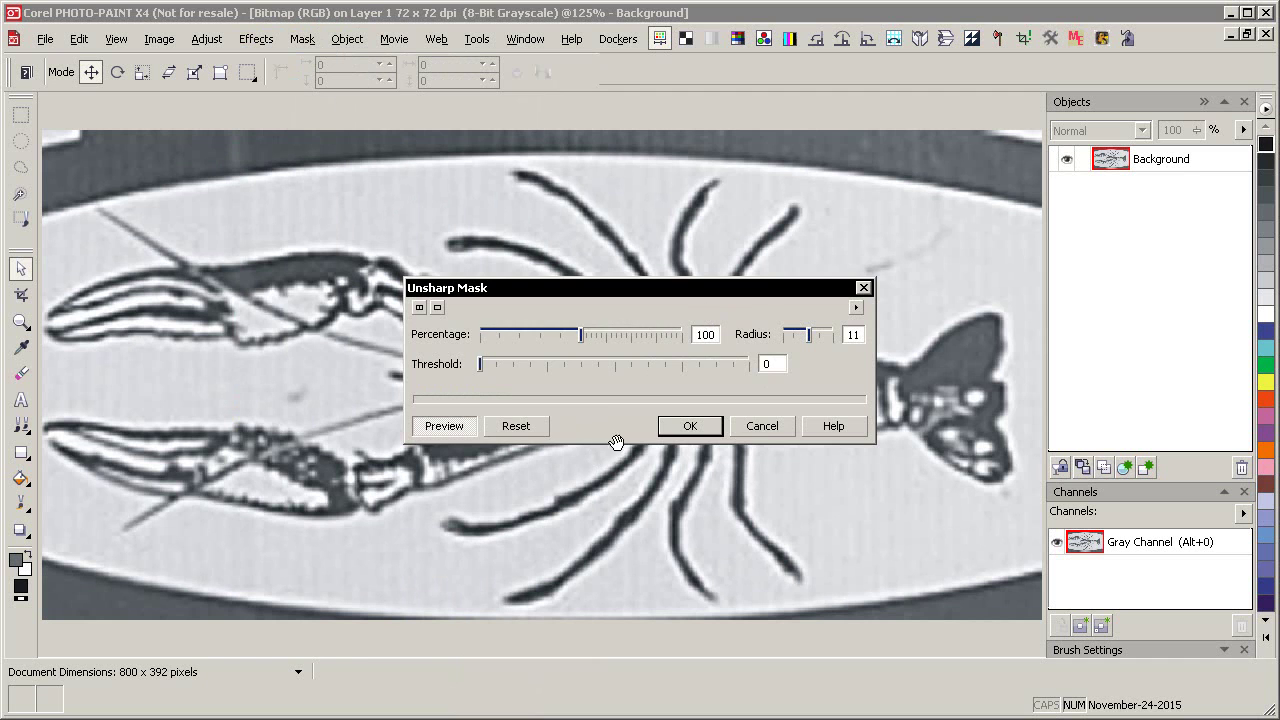
{"action": "left_click", "coordinate": [688, 427]}
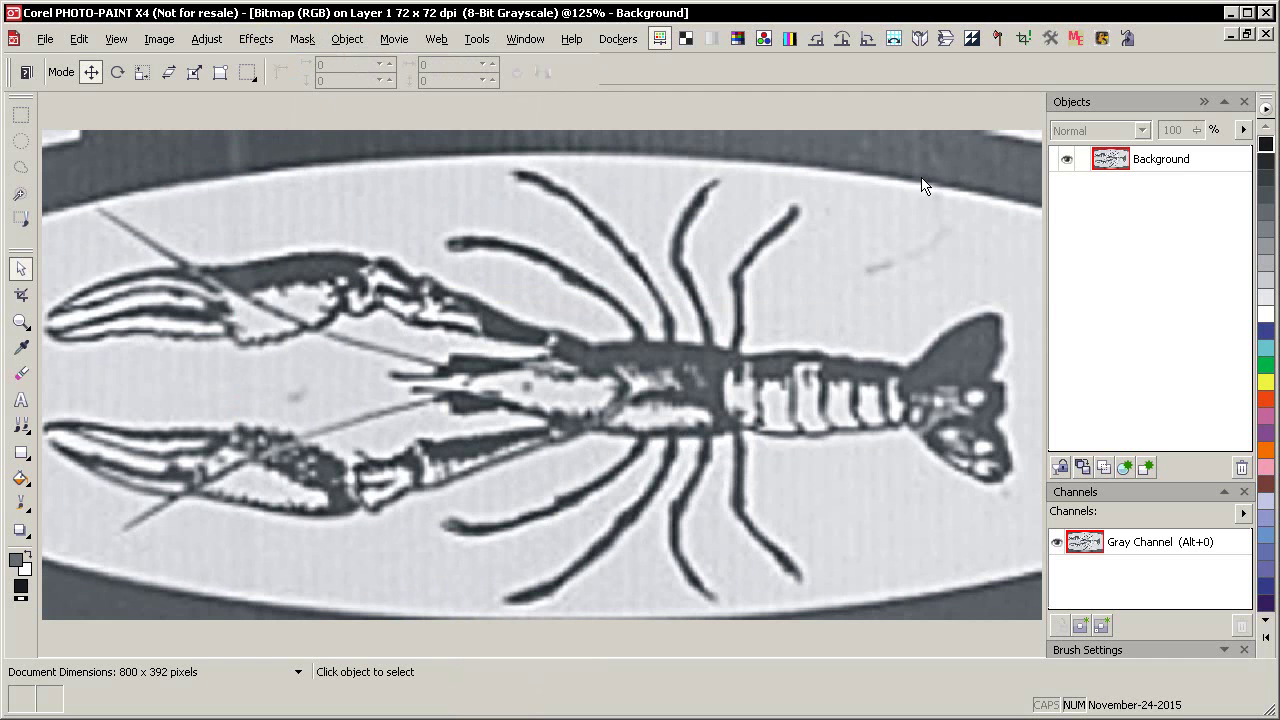
- Raise the contrast to near black and white with a straight-style tone curve running from point 170, 0 to point 188, 255
{"action": "key", "text": "ctrl+t"}
{"action": "left_click_drag", "start_coordinate": [730, 163], "coordinate": [1043, 130]}
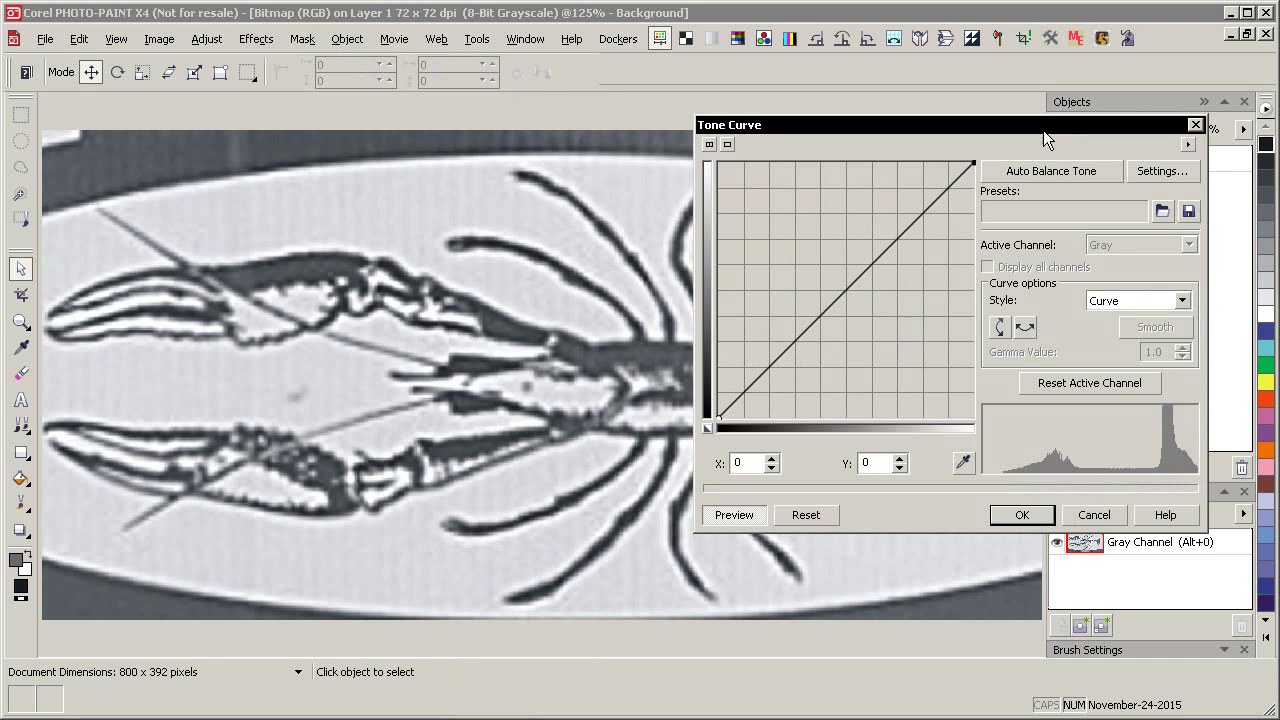
{"action": "left_click", "coordinate": [1142, 300]}
{"action": "left_click", "coordinate": [1110, 331]}
{"action": "left_click_drag", "start_coordinate": [945, 245], "coordinate": [860, 418]}
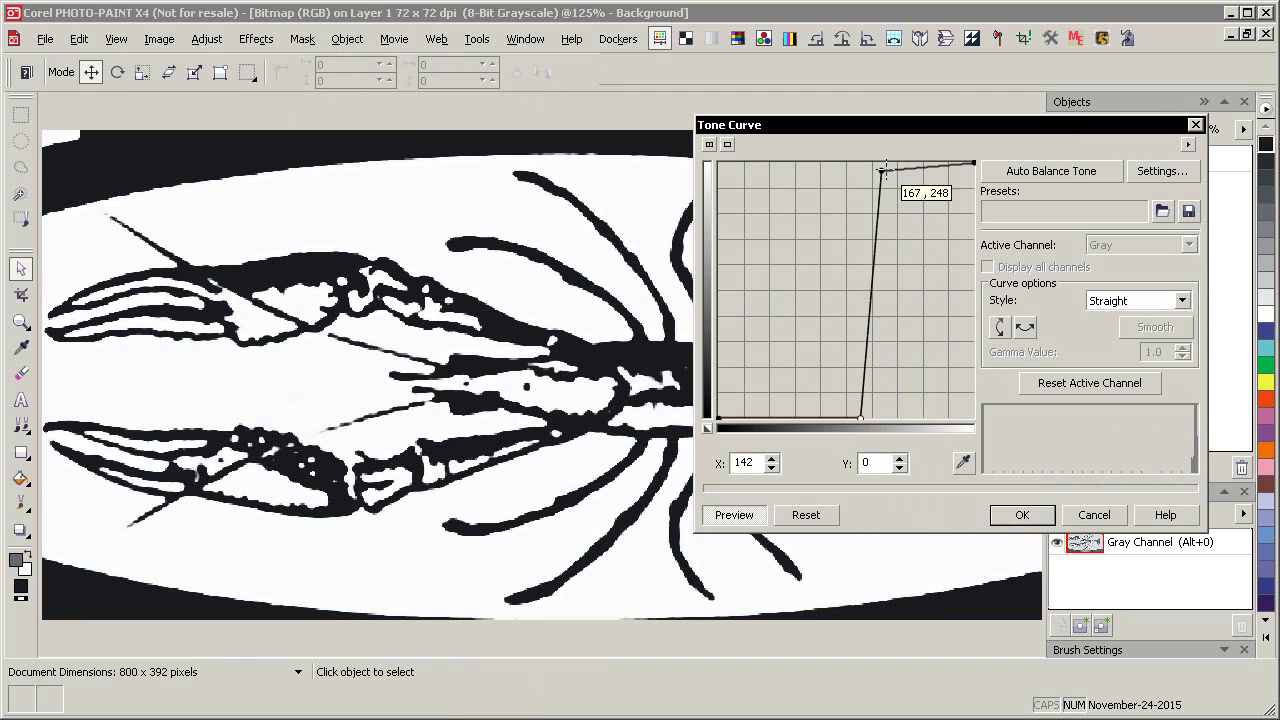
{"action": "left_click_drag", "start_coordinate": [884, 170], "coordinate": [906, 162]}
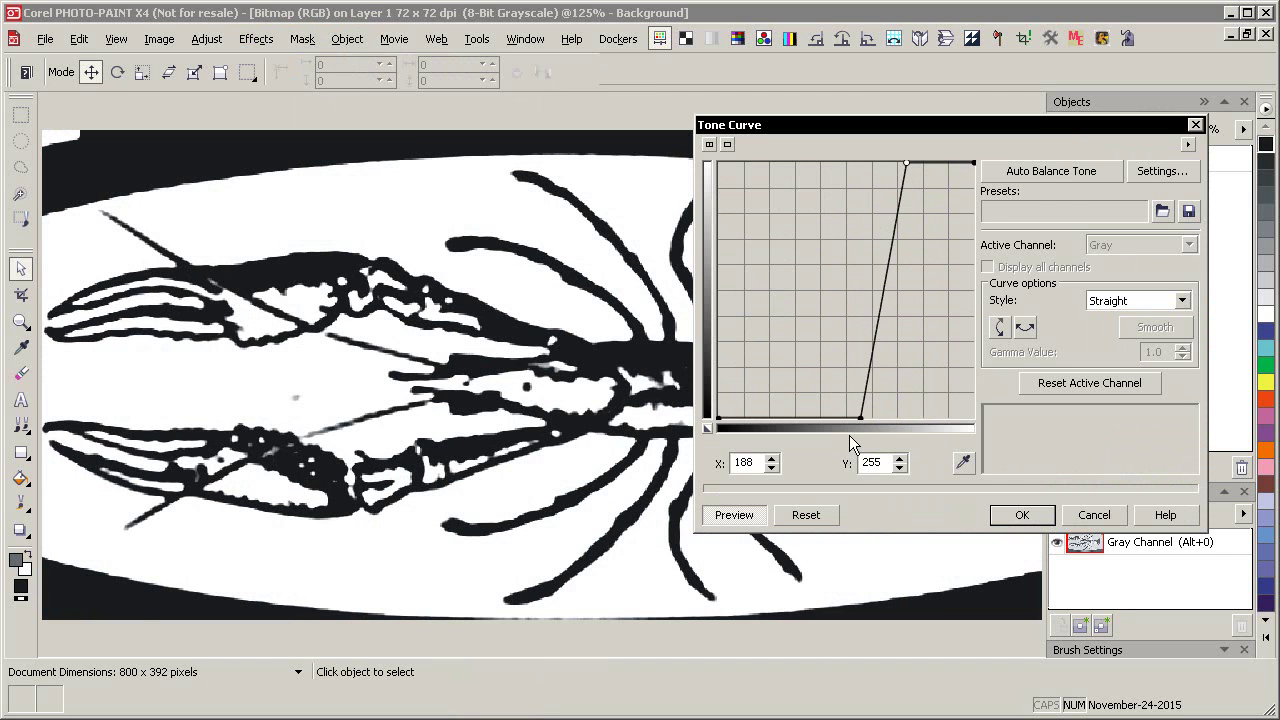
{"action": "left_click_drag", "start_coordinate": [860, 419], "coordinate": [889, 419]}
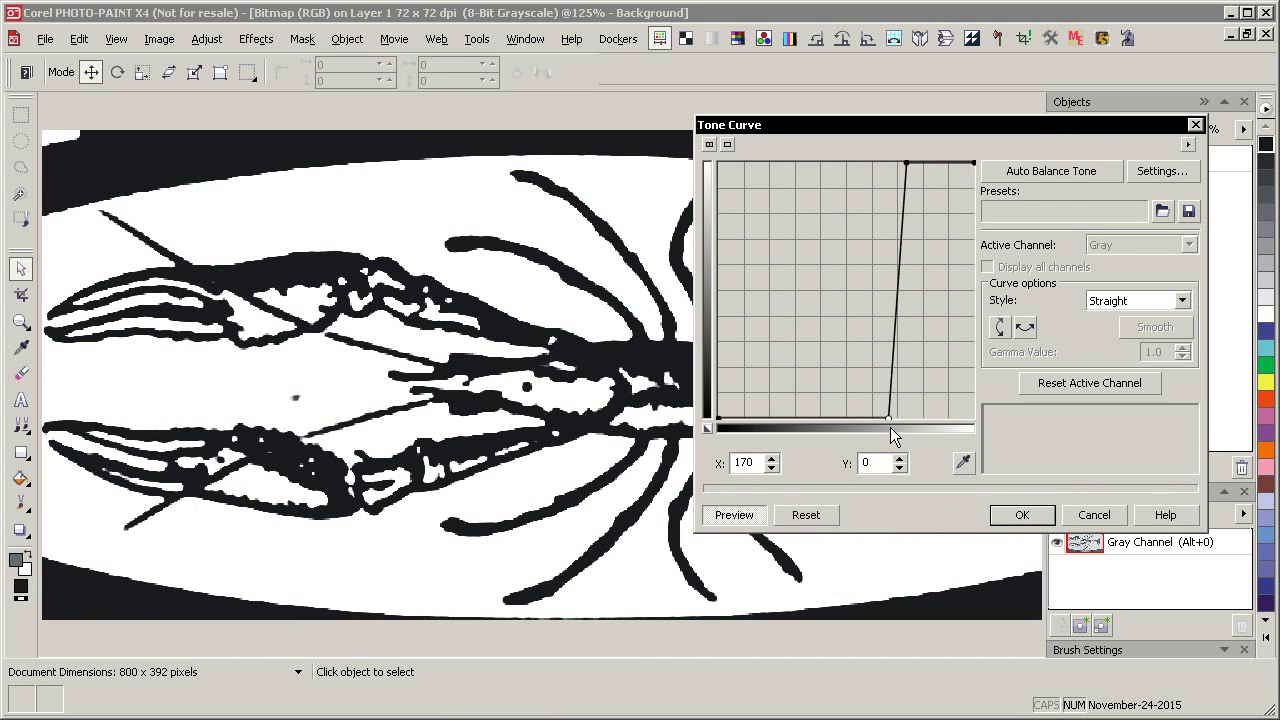
{"action": "left_click_drag", "start_coordinate": [930, 126], "coordinate": [1000, 5]}
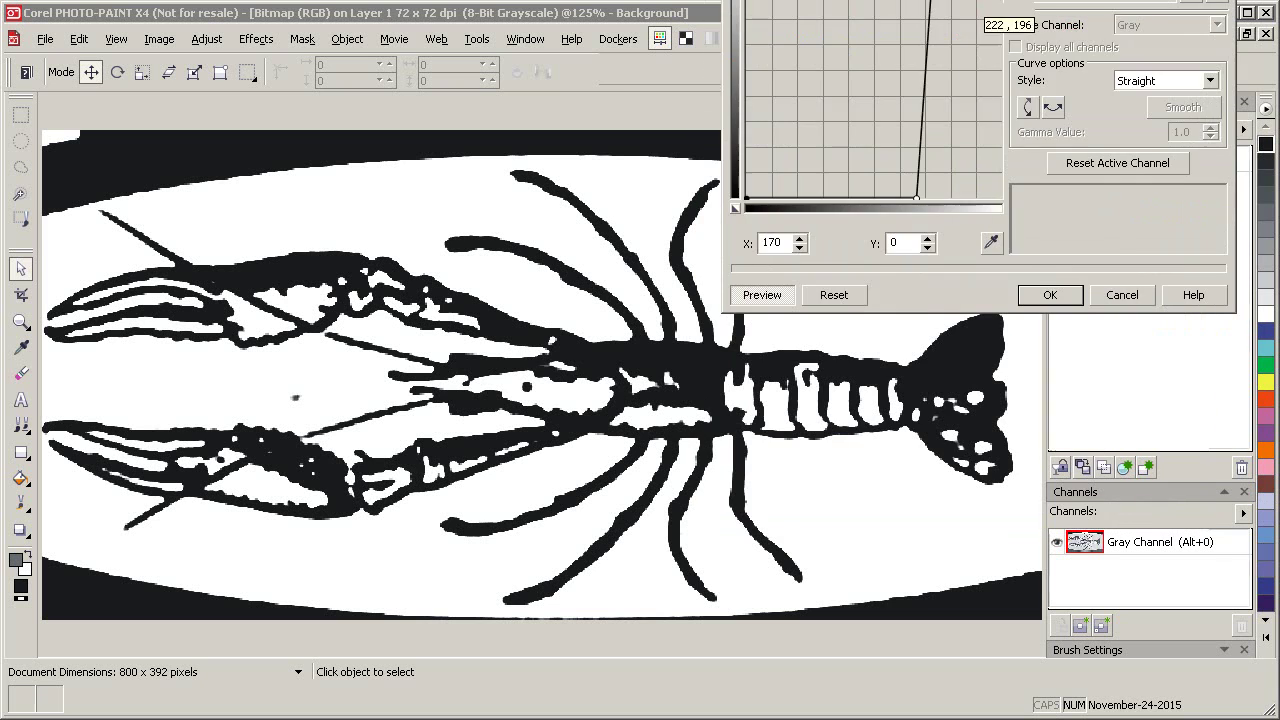
{"action": "left_click", "coordinate": [1044, 294]}
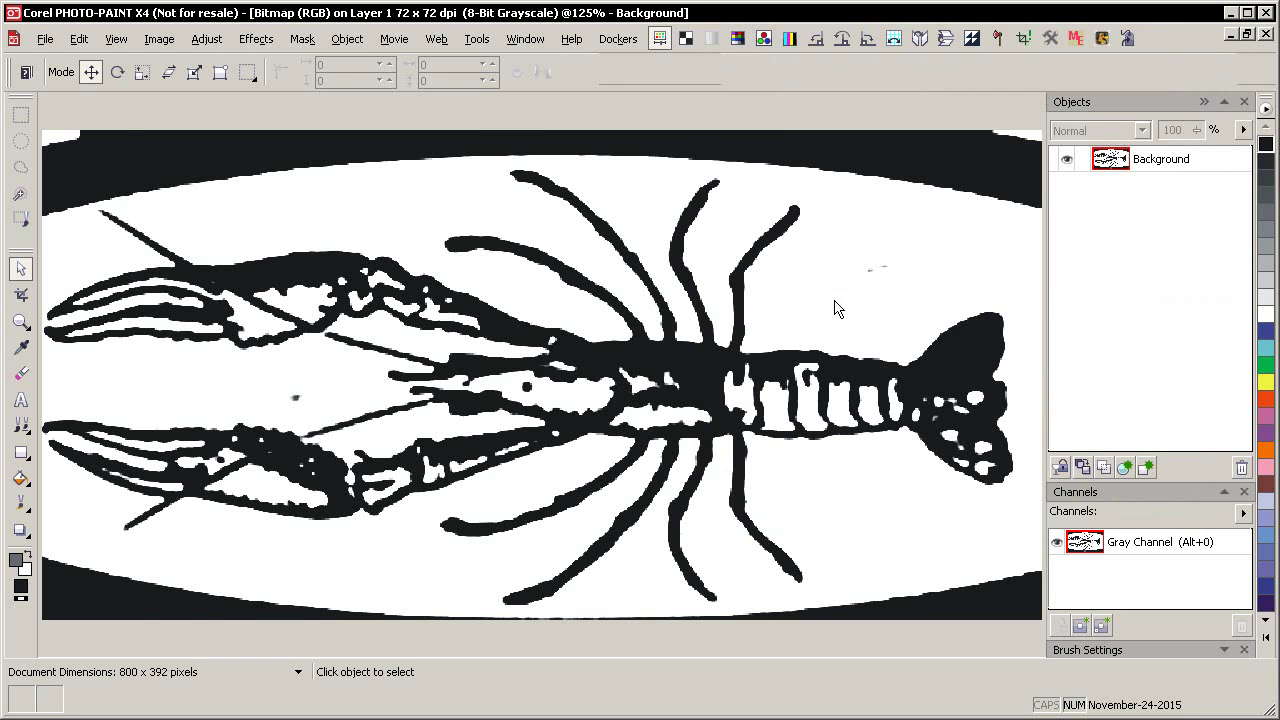
- Erase the dark border areas above and below the crawfish and the stray specks with the size 25 Eraser
{"action": "scroll", "coordinate": [843, 327], "scroll_direction": "down", "scroll_amount": 1}
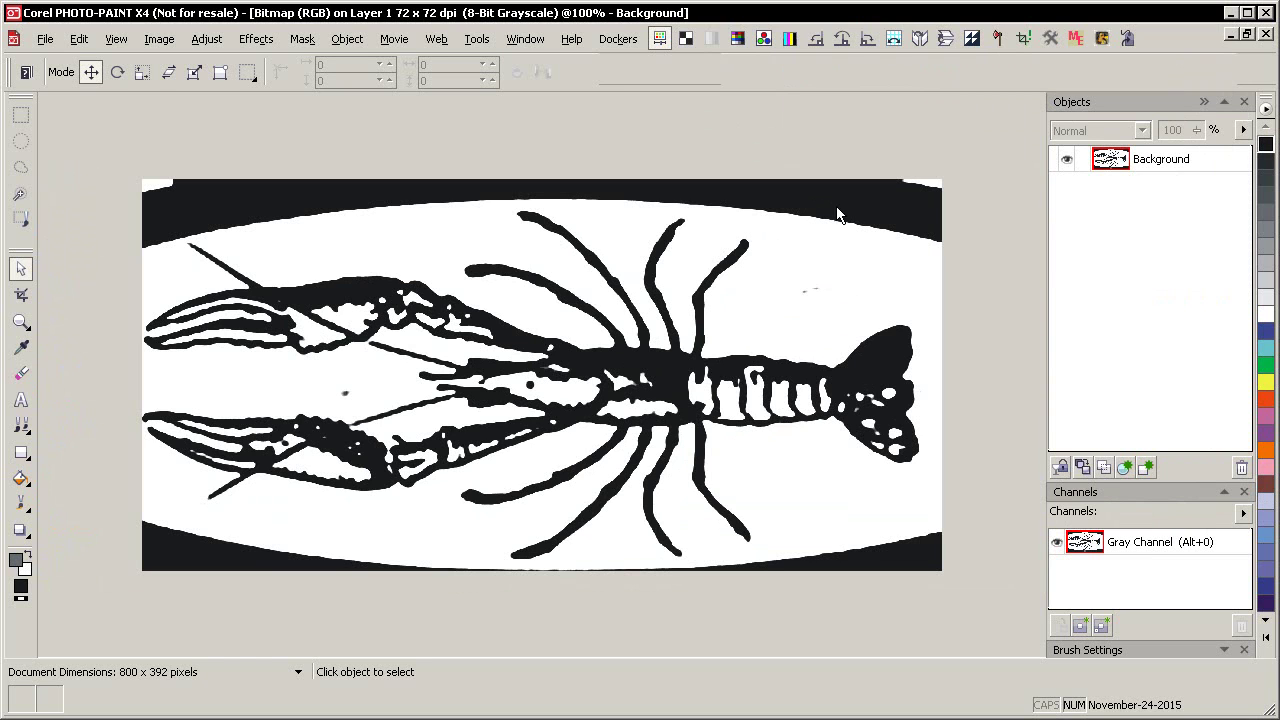
{"action": "key", "text": "x"}
{"action": "mouse_move", "coordinate": [919, 254]}
{"action": "left_mouse_down"}
{"action": "mouse_move", "coordinate": [943, 217]}
{"action": "mouse_move", "coordinate": [839, 186]}
{"action": "mouse_move", "coordinate": [496, 174]}
{"action": "mouse_move", "coordinate": [190, 203]}
{"action": "mouse_move", "coordinate": [151, 216]}
{"action": "mouse_move", "coordinate": [96, 295]}
{"action": "left_mouse_up"}
{"action": "mouse_move", "coordinate": [126, 551]}
{"action": "left_mouse_down"}
{"action": "mouse_move", "coordinate": [446, 569]}
{"action": "mouse_move", "coordinate": [478, 597]}
{"action": "mouse_move", "coordinate": [620, 594]}
{"action": "mouse_move", "coordinate": [580, 603]}
{"action": "mouse_move", "coordinate": [700, 609]}
{"action": "mouse_move", "coordinate": [660, 603]}
{"action": "mouse_move", "coordinate": [900, 534]}
{"action": "mouse_move", "coordinate": [840, 625]}
{"action": "left_mouse_up"}
{"action": "mouse_move", "coordinate": [363, 348]}
{"action": "left_mouse_down", "text": "shift"}
{"action": "mouse_move", "coordinate": [334, 406]}
{"action": "mouse_move", "coordinate": [341, 390]}
{"action": "left_mouse_up", "text": "shift"}
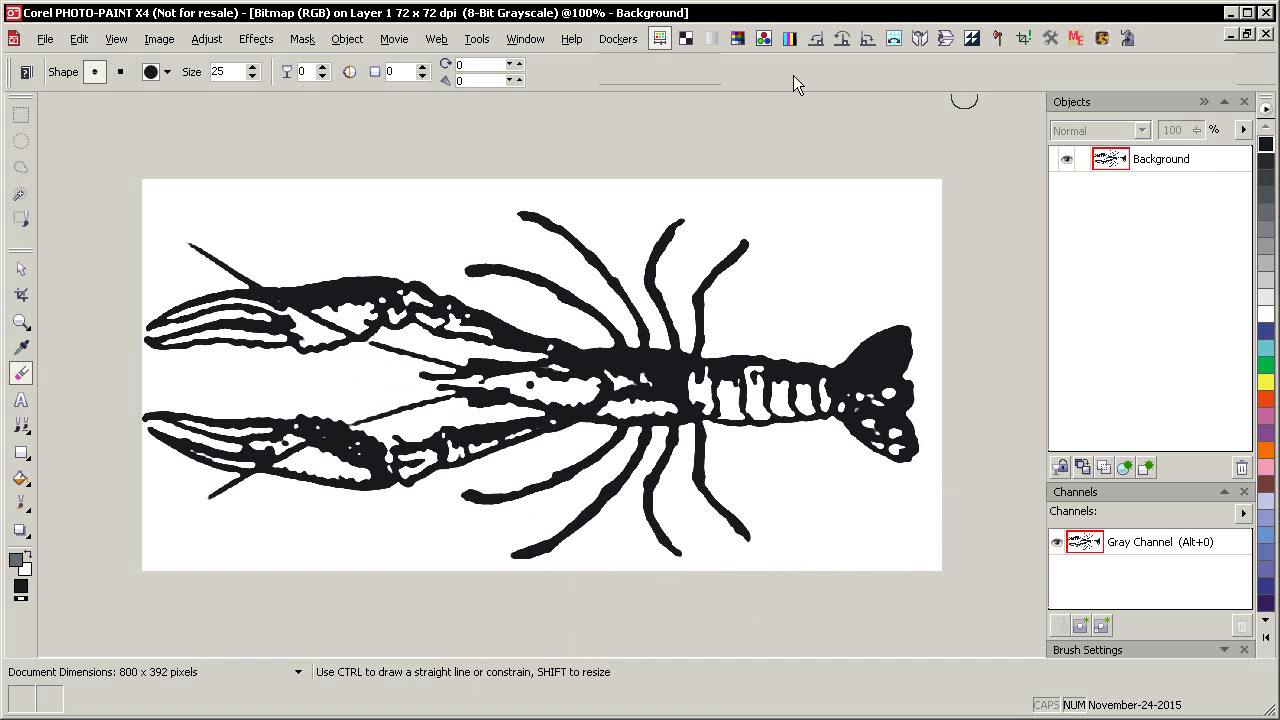
- Invert the crawfish image's tones, and invert them back
{"action": "left_click", "coordinate": [946, 39]}
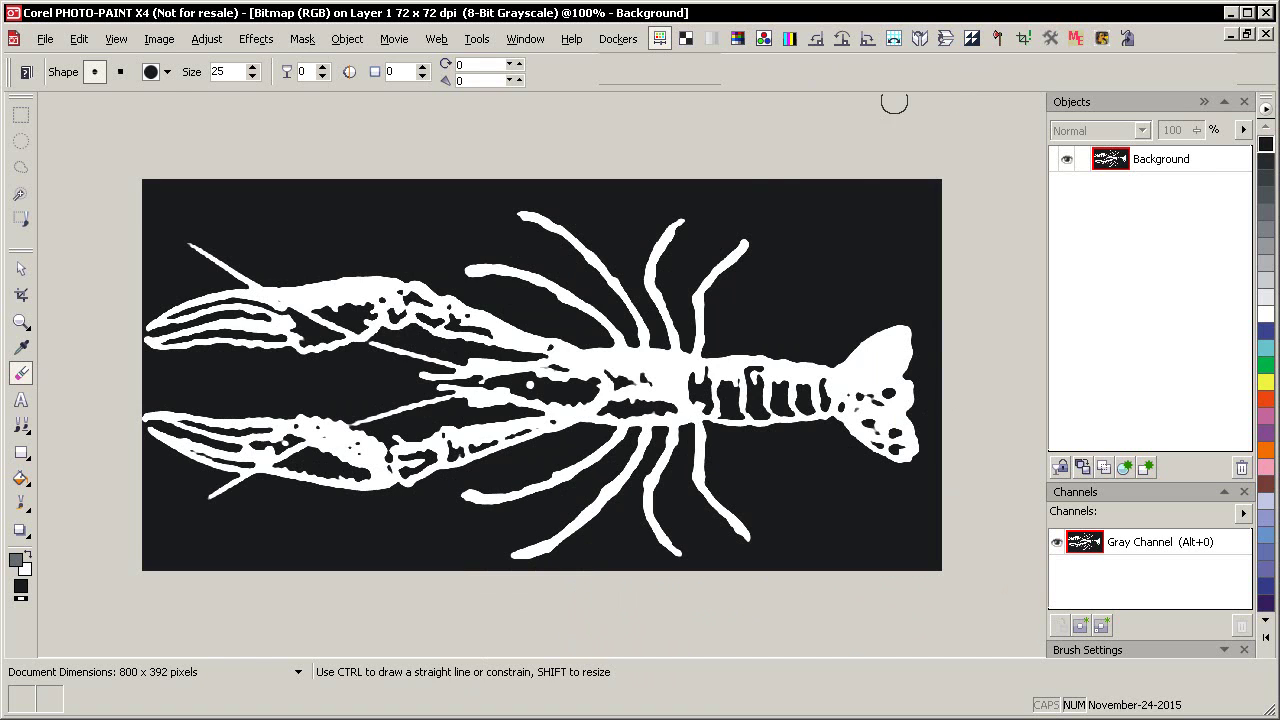
{"action": "left_click", "coordinate": [971, 40]}
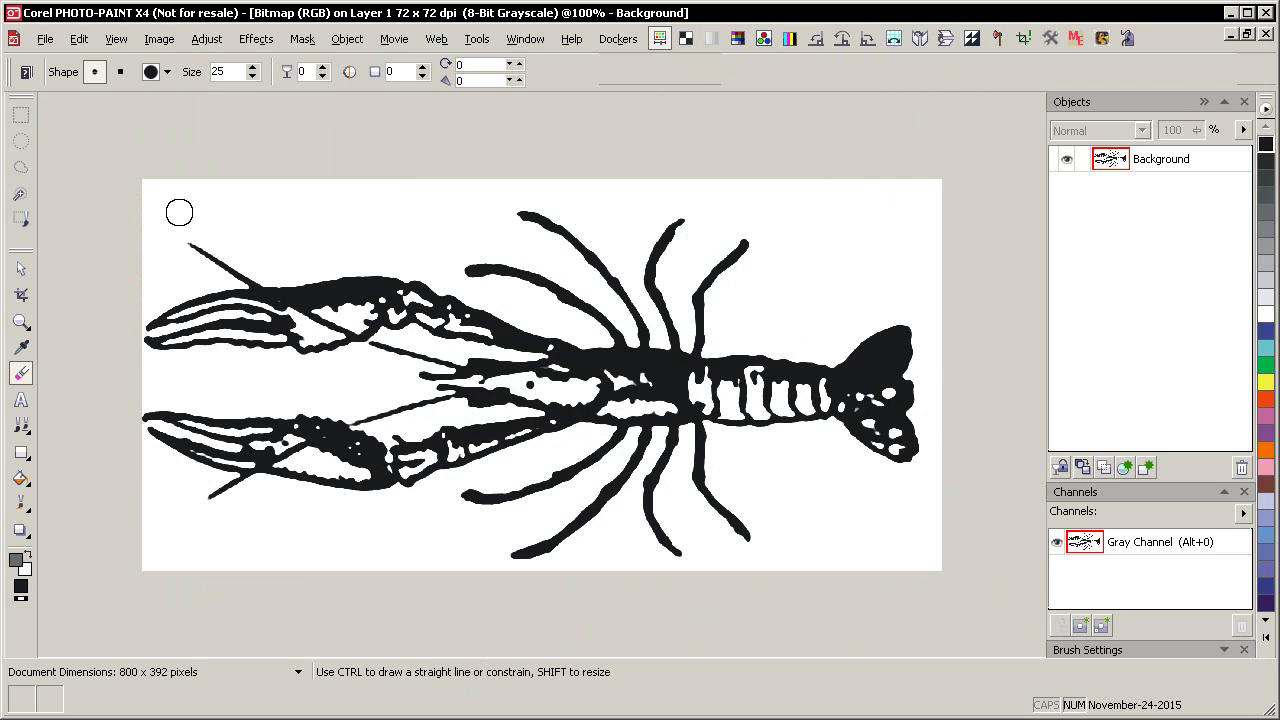
- Convert the cleaned crawfish image to 1-bit black and white using the Line Art method with threshold 128
{"action": "left_click", "coordinate": [160, 39]}
{"action": "left_click", "coordinate": [228, 232]}
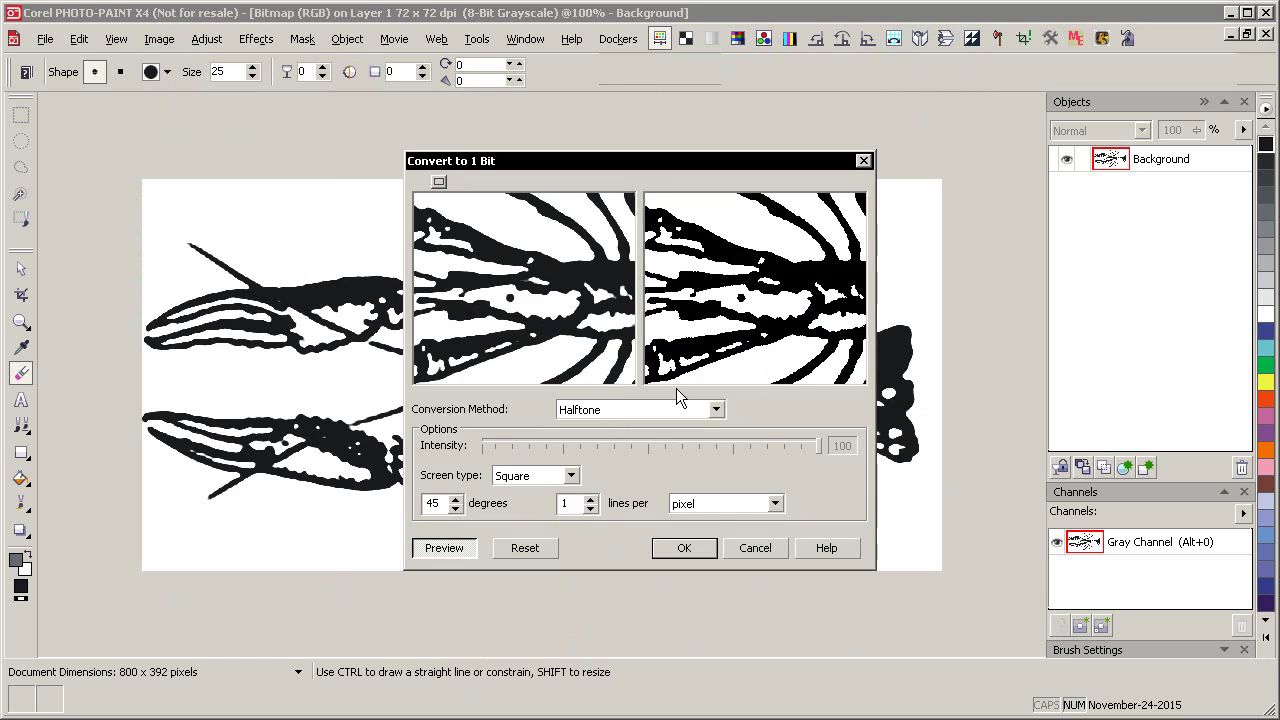
{"action": "left_click", "coordinate": [619, 410]}
{"action": "left_click", "coordinate": [616, 425]}
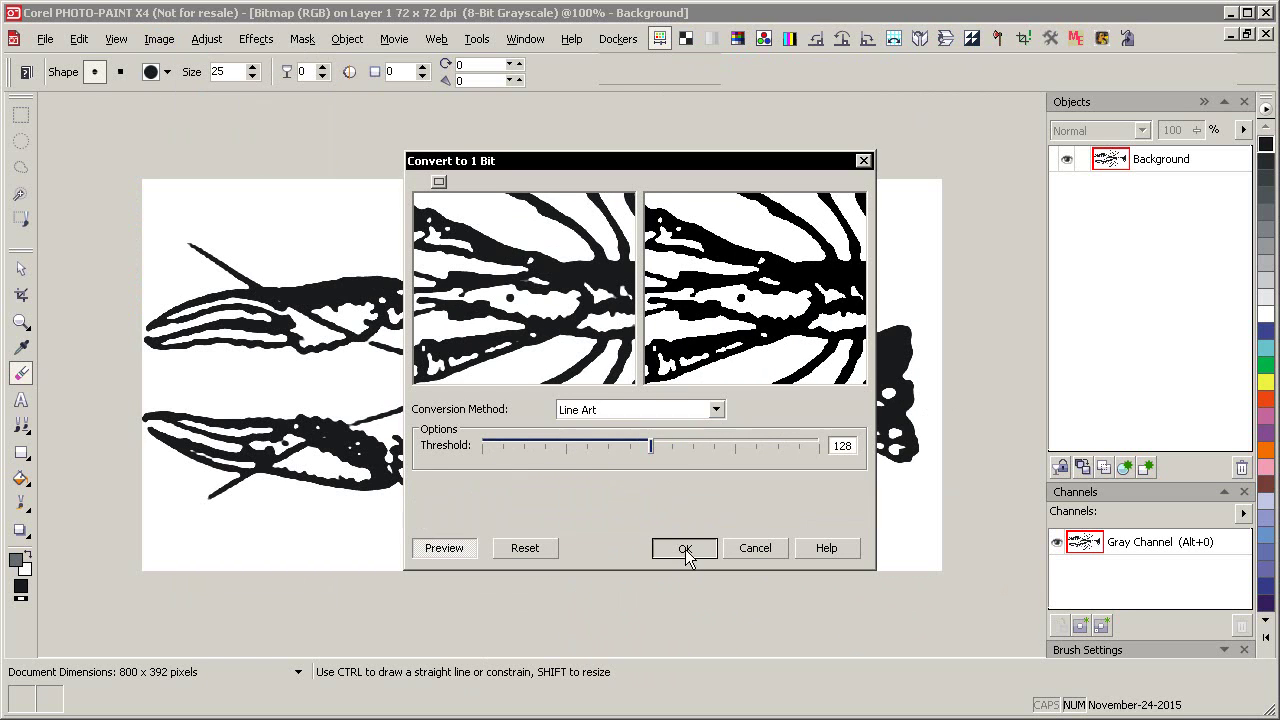
{"action": "left_click", "coordinate": [685, 546]}
- Connect the broken upper antenna to the upper claw with a size 4 custom art brush
{"action": "key", "text": "z"}
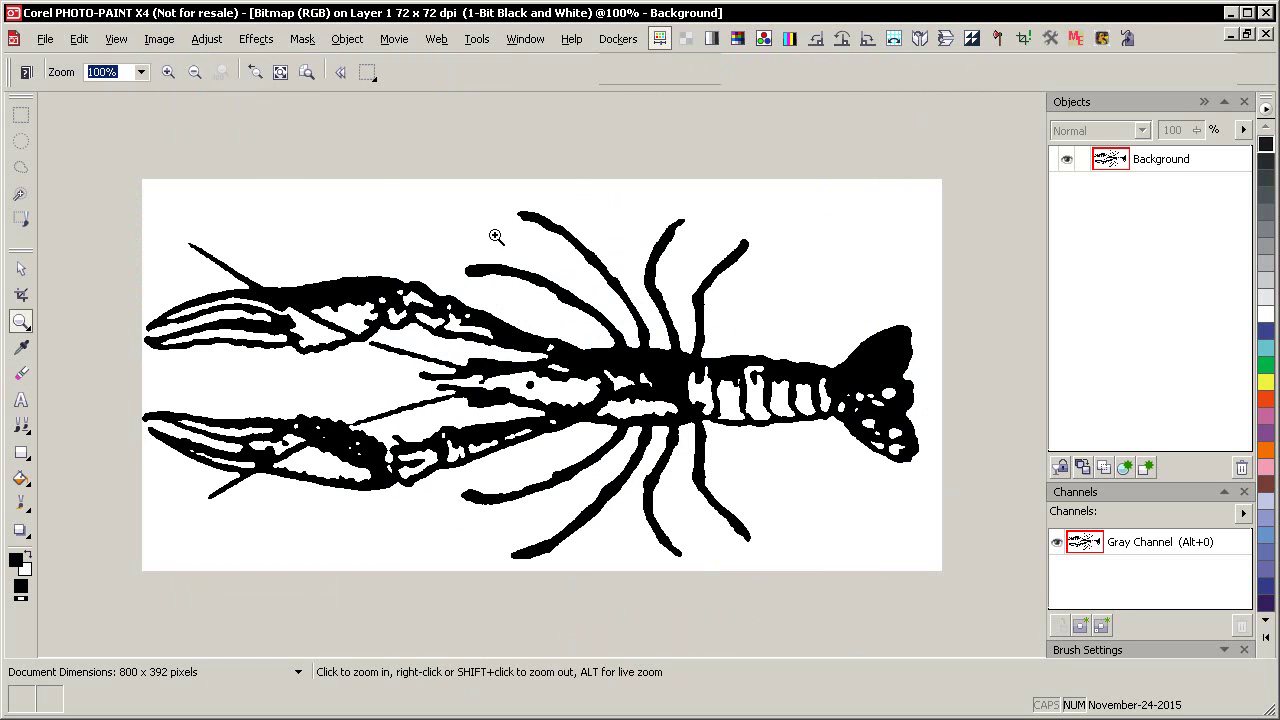
{"action": "left_click", "coordinate": [178, 548]}
{"action": "left_click_drag", "start_coordinate": [426, 249], "coordinate": [273, 500]}
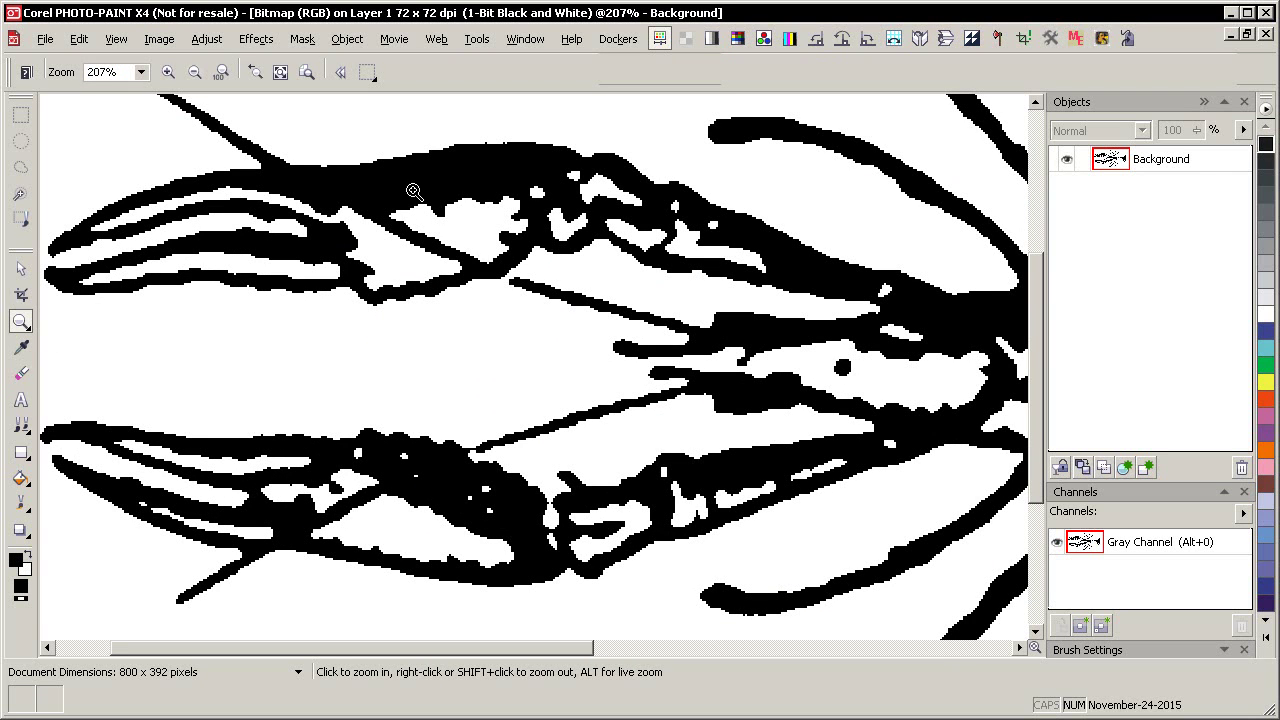
{"action": "key", "text": "e"}
{"action": "key", "text": "p"}
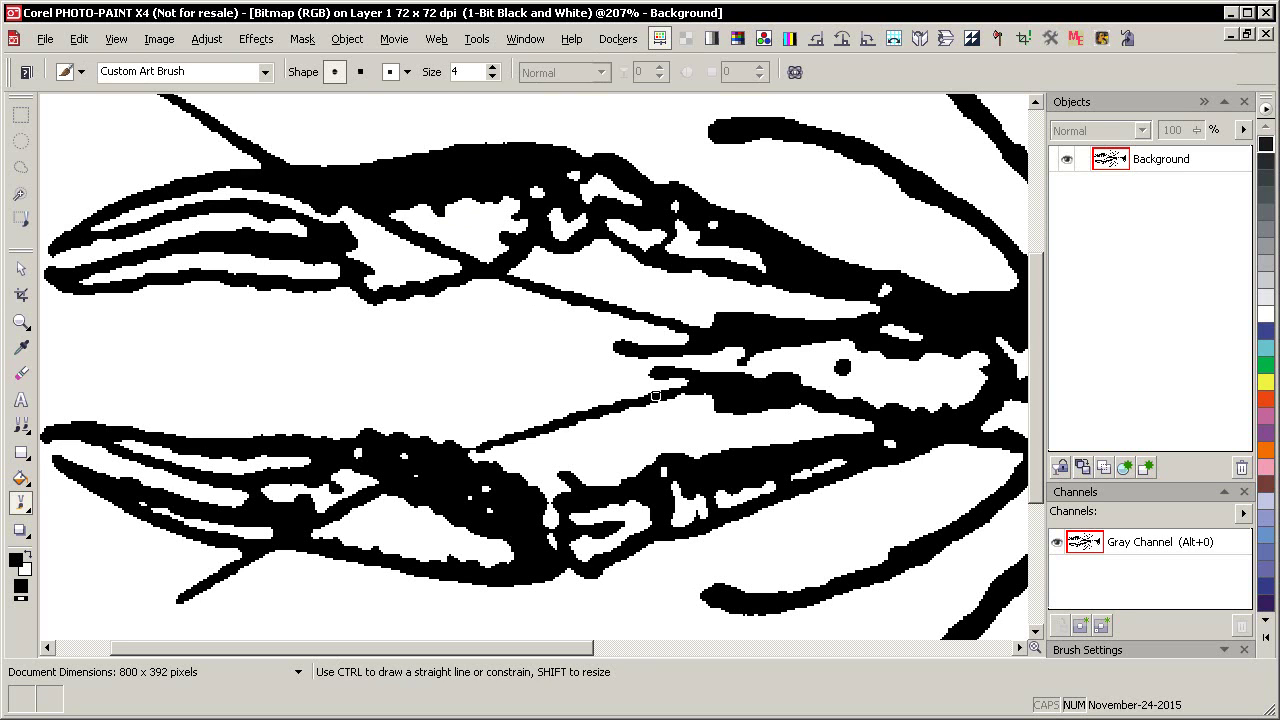
{"action": "scroll", "coordinate": [655, 396], "scroll_direction": "down", "scroll_amount": 2}
{"action": "scroll", "coordinate": [580, 458], "scroll_direction": "down", "scroll_amount": 2}
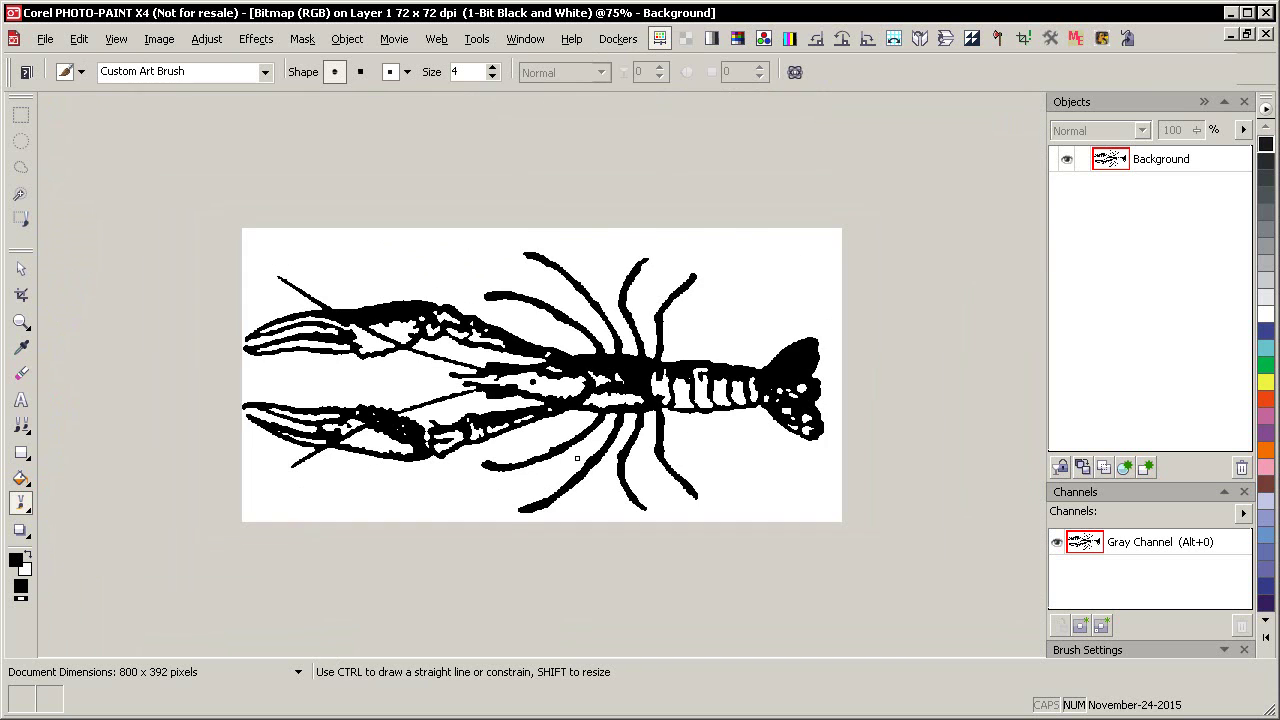
- Save the edited crawfish bitmap and close PHOTO-PAINT to return to CorelDRAW
{"action": "key", "text": "ctrl+s"}
{"action": "left_click", "coordinate": [1267, 13]}
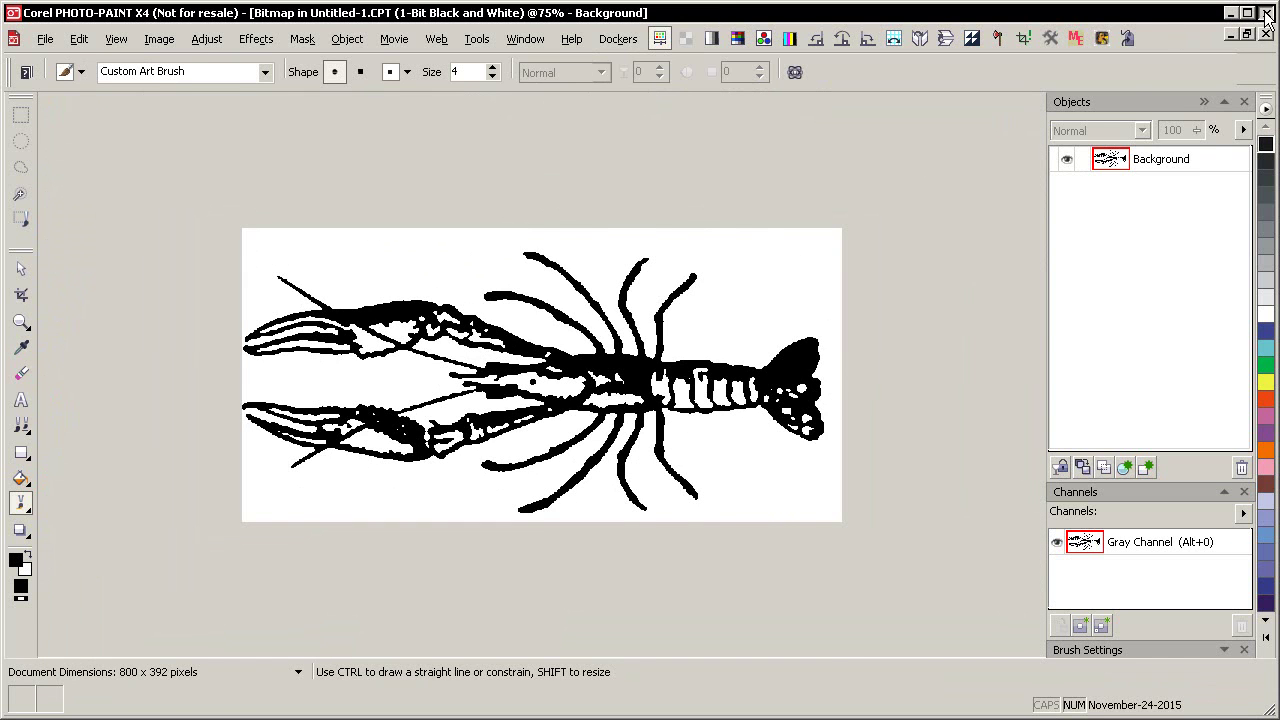
- Trace the crawfish bitmap as a high quality image outline trace with smoothing set to 43
{"action": "scroll", "coordinate": [820, 403], "scroll_direction": "down", "scroll_amount": 4}
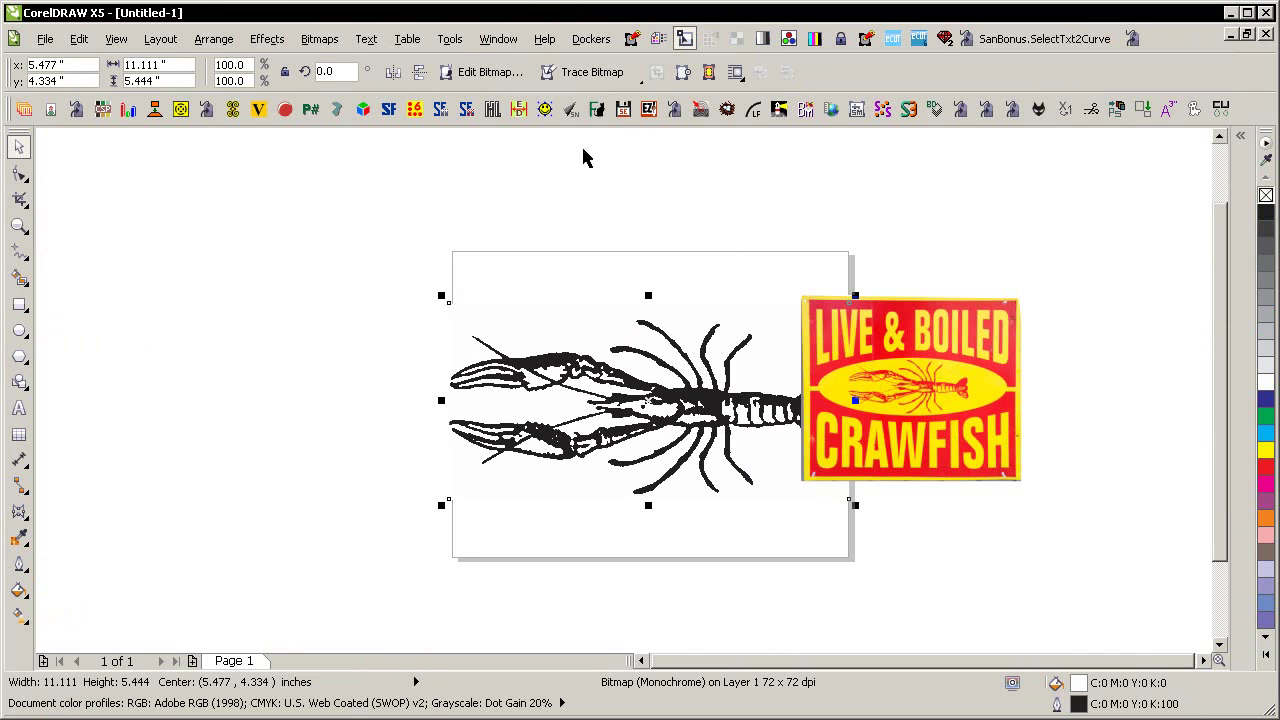
{"action": "left_click", "coordinate": [605, 72]}
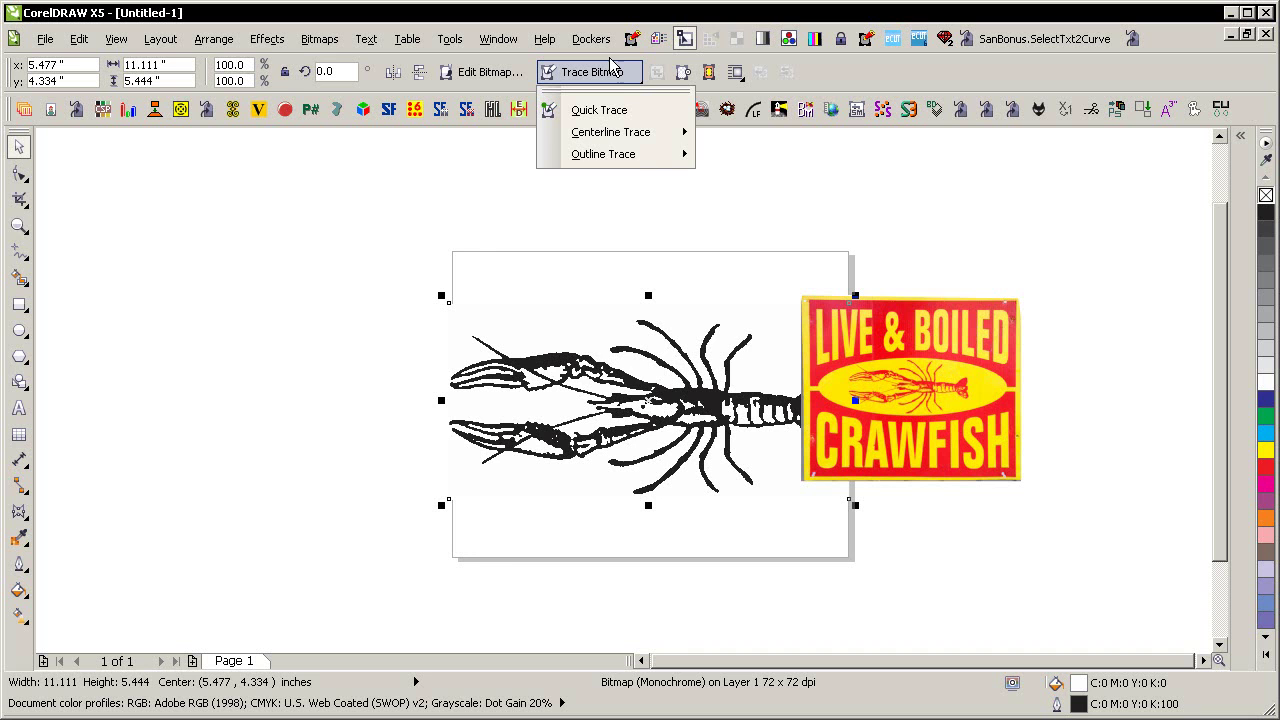
{"action": "mouse_move", "coordinate": [636, 165]}
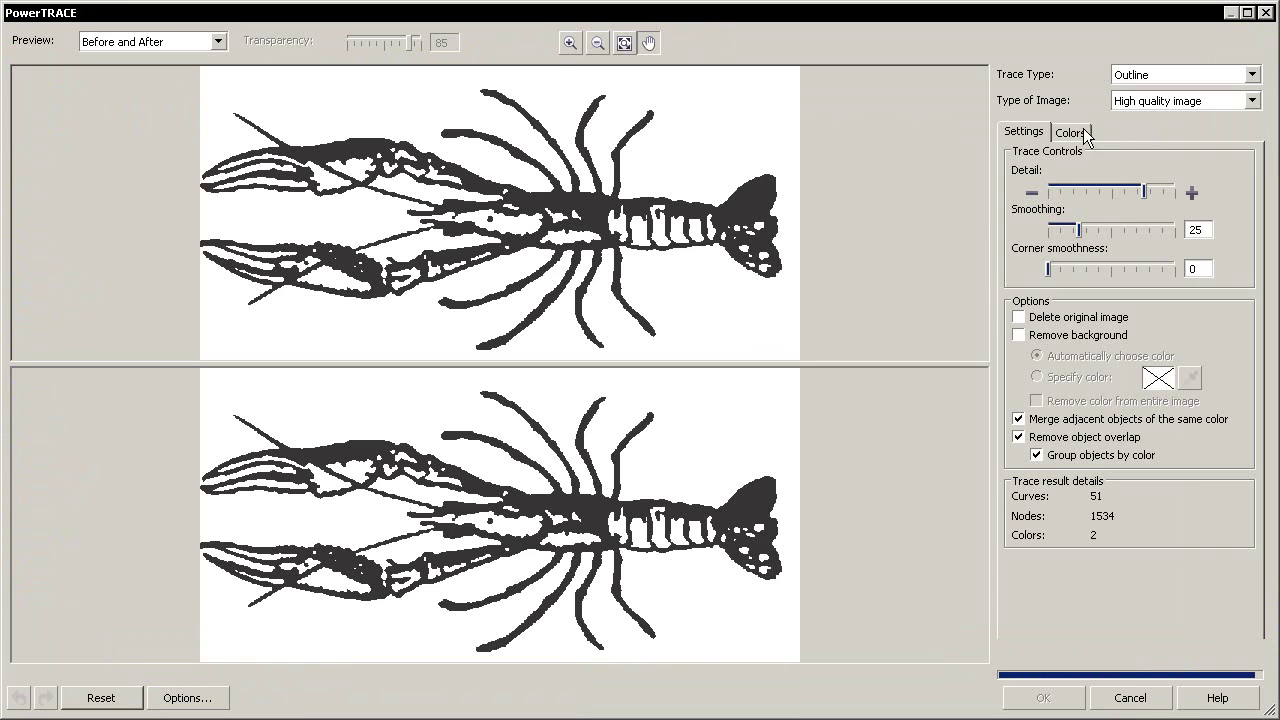
{"action": "left_click", "coordinate": [1082, 134]}
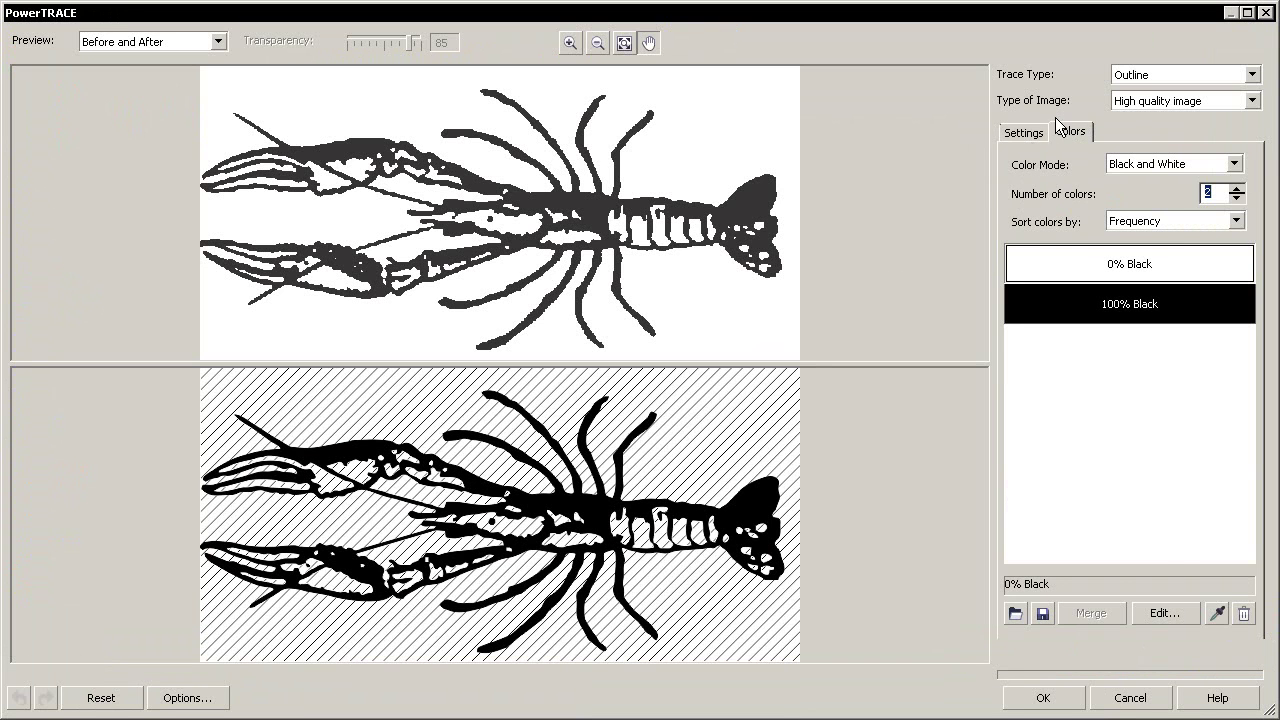
{"action": "left_click", "coordinate": [1026, 132]}
{"action": "left_click", "coordinate": [1112, 230]}
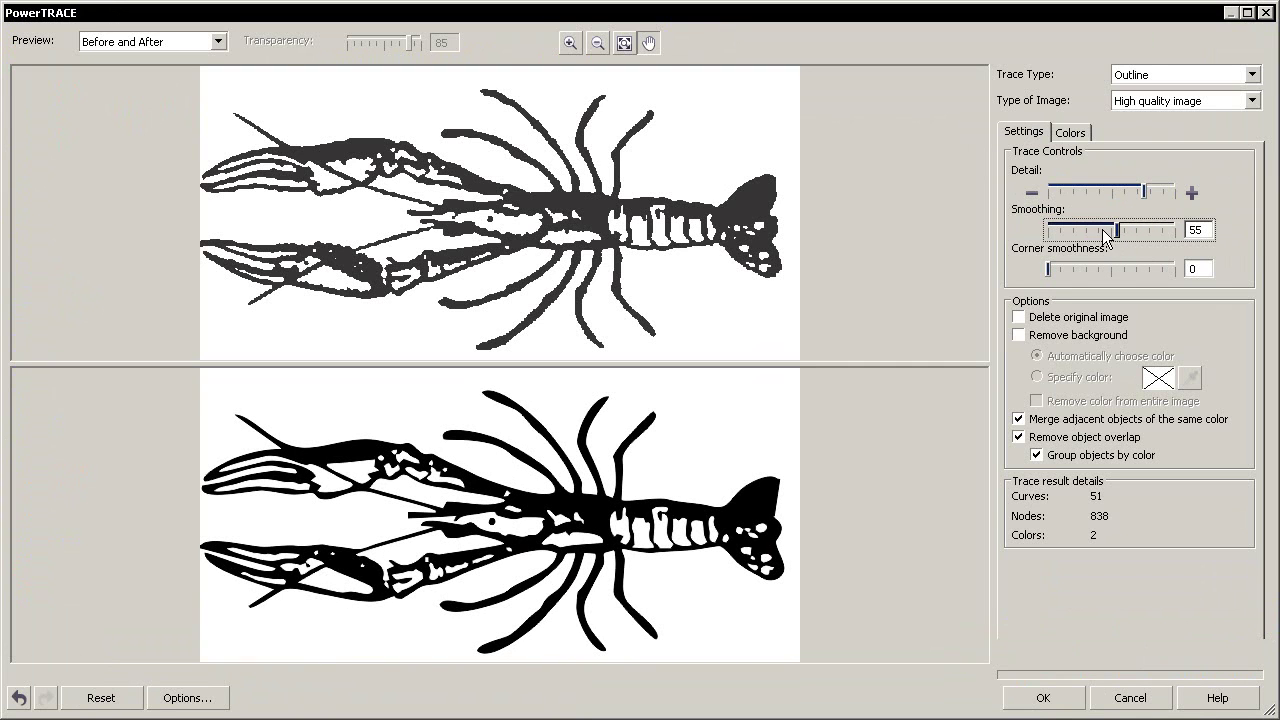
{"action": "left_click", "coordinate": [1104, 230]}
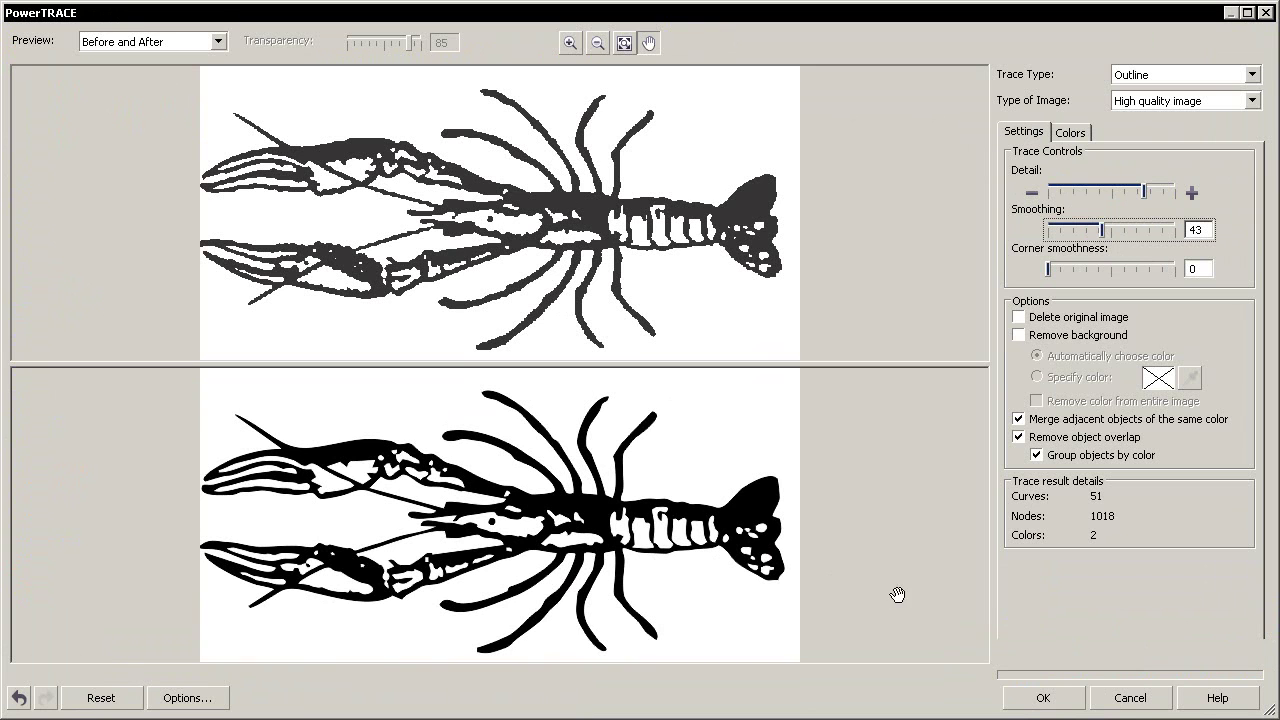
{"action": "left_click", "coordinate": [1043, 697]}
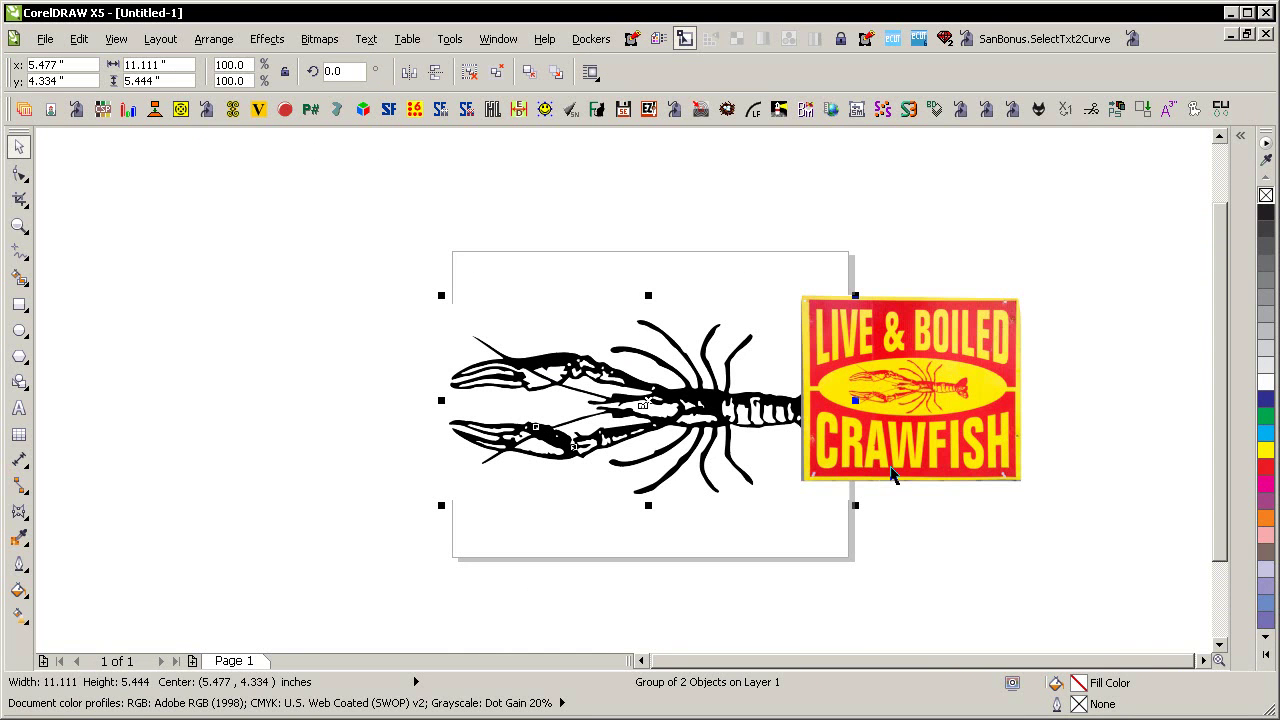
- Move the traced crawfish off the original bitmap, delete the bitmap, and place the trace back over the page
{"action": "mouse_move", "coordinate": [720, 413]}
{"action": "left_mouse_down"}
{"action": "mouse_move", "coordinate": [561, 411]}
{"action": "mouse_move", "coordinate": [640, 543]}
{"action": "left_mouse_up"}
{"action": "left_click", "coordinate": [750, 398]}
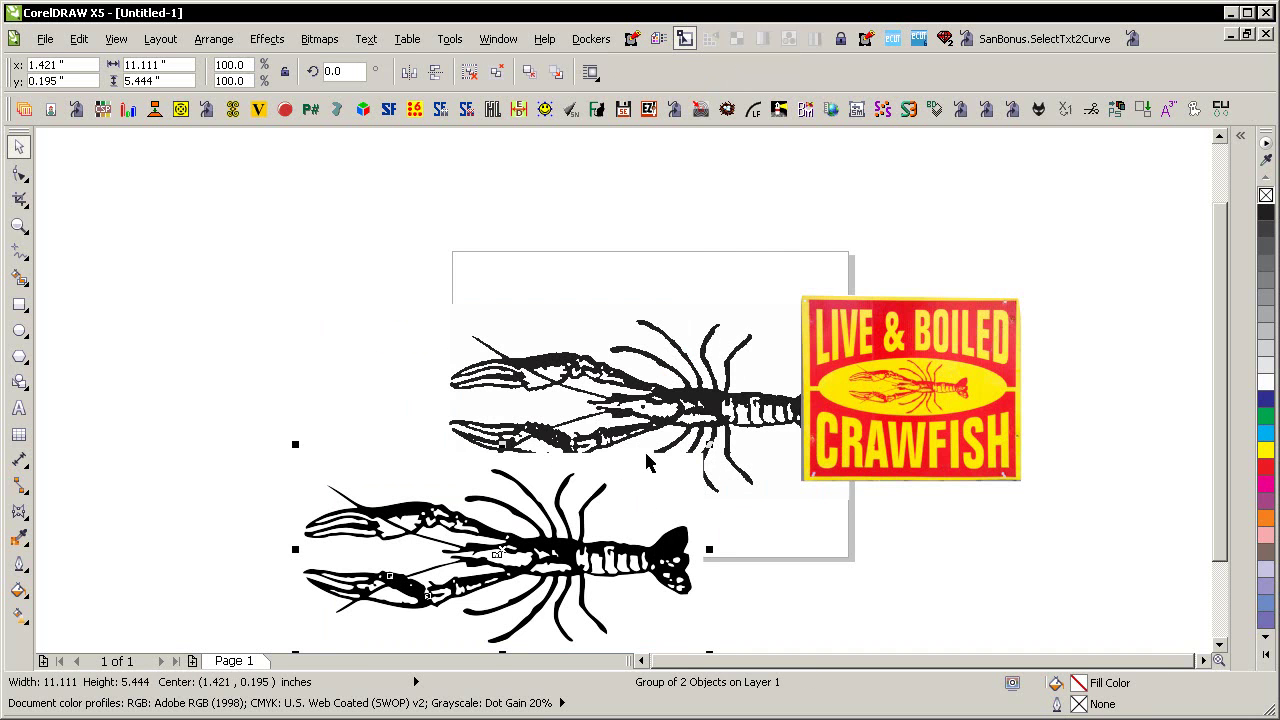
{"action": "left_click_drag", "start_coordinate": [659, 419], "coordinate": [577, 342]}
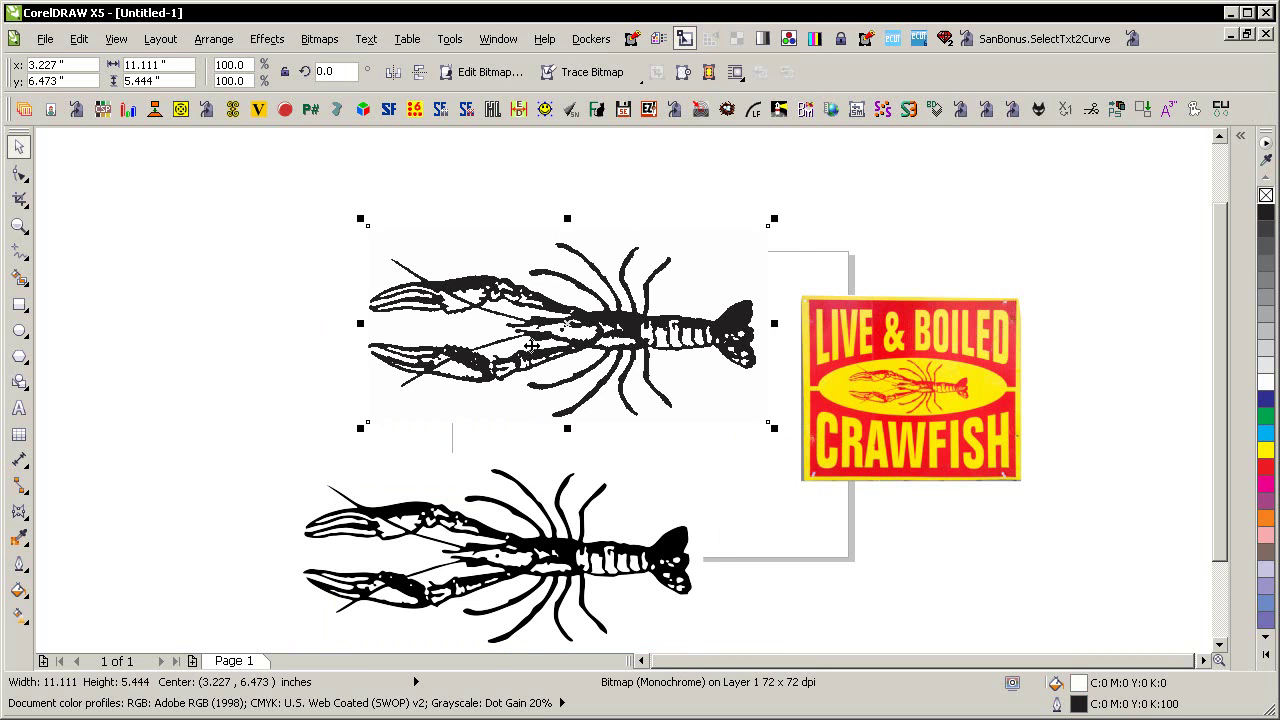
{"action": "key", "text": "Delete"}
{"action": "mouse_move", "coordinate": [542, 574]}
{"action": "left_mouse_down"}
{"action": "mouse_move", "coordinate": [585, 372]}
{"action": "mouse_move", "coordinate": [597, 408]}
{"action": "left_mouse_up"}
{"action": "left_click", "coordinate": [657, 282]}
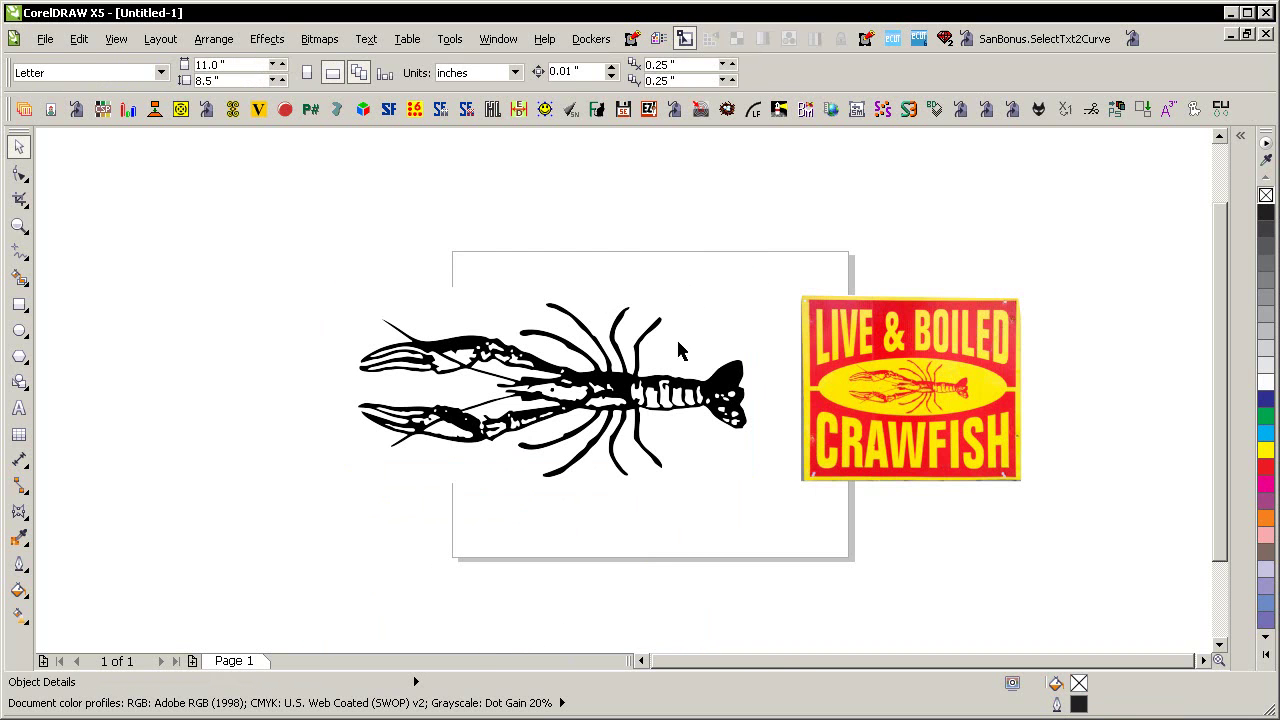
- Ungroup the traced crawfish and remove its group of white shapes, leaving only the black artwork
{"action": "left_click", "coordinate": [660, 348]}
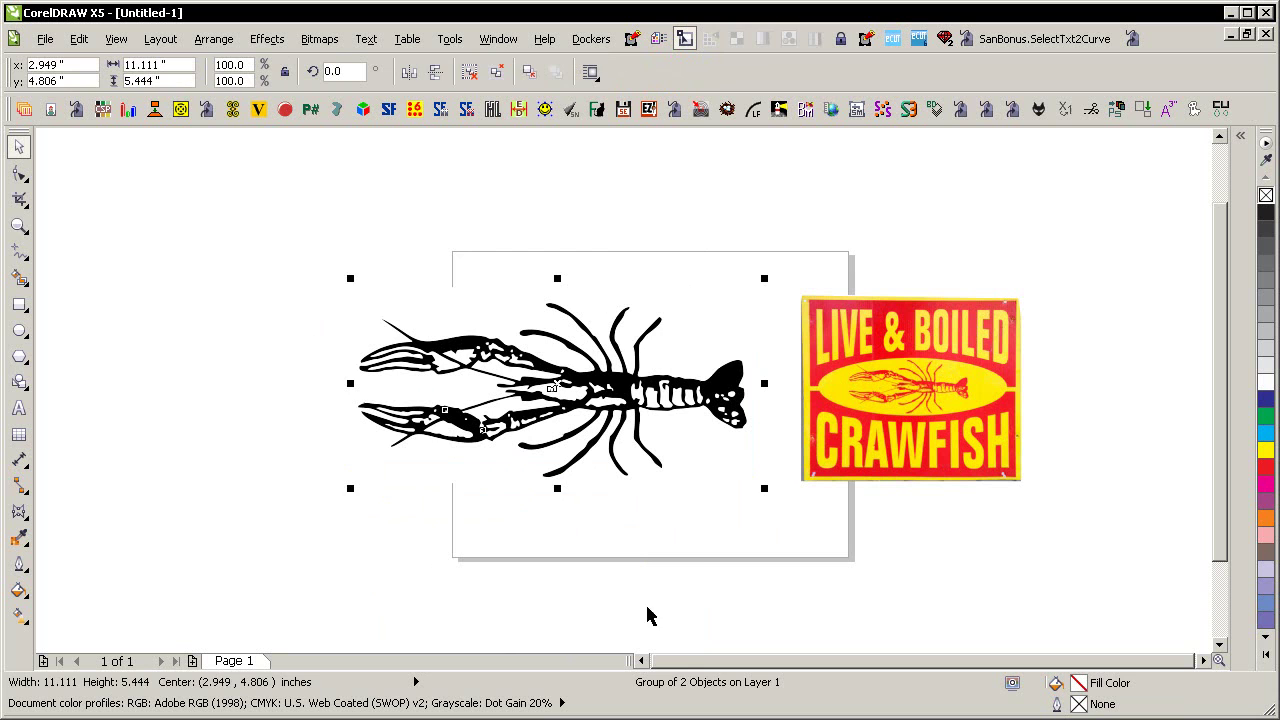
{"action": "key", "text": "ctrl+u"}
{"action": "left_click", "coordinate": [720, 266]}
{"action": "left_click_drag", "start_coordinate": [678, 390], "coordinate": [774, 296]}
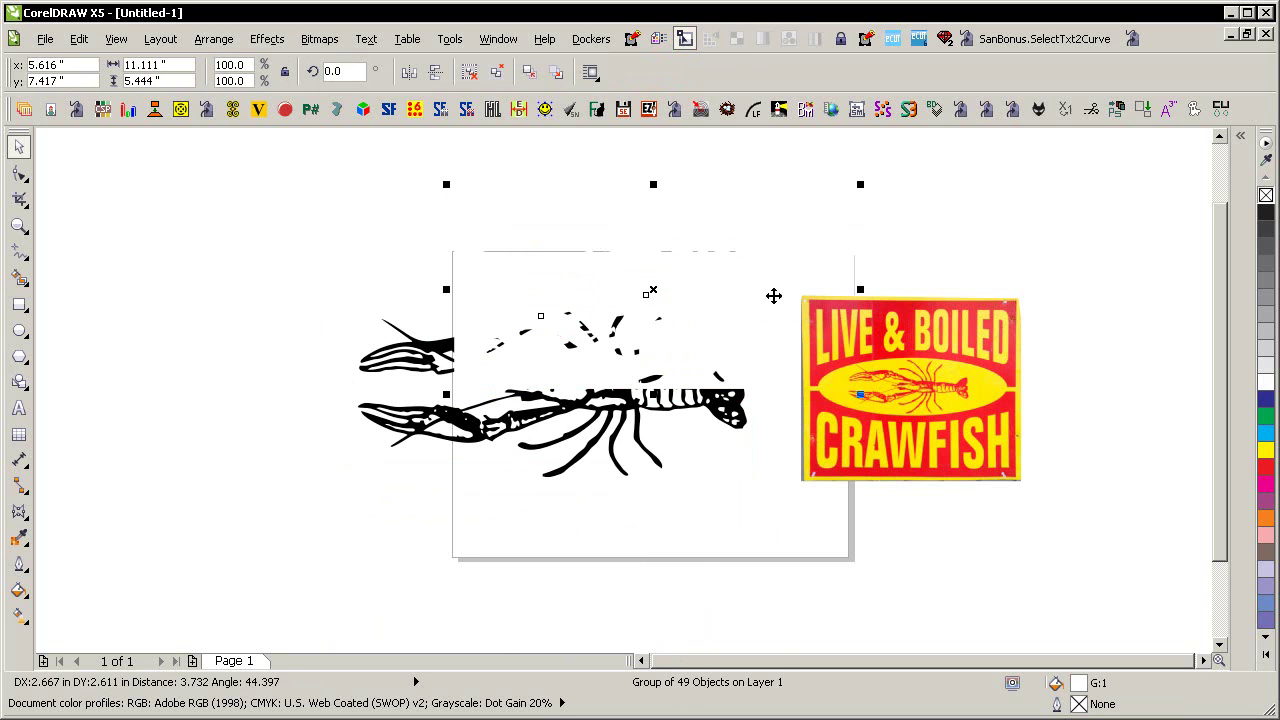
{"action": "key", "text": "ctrl+z"}
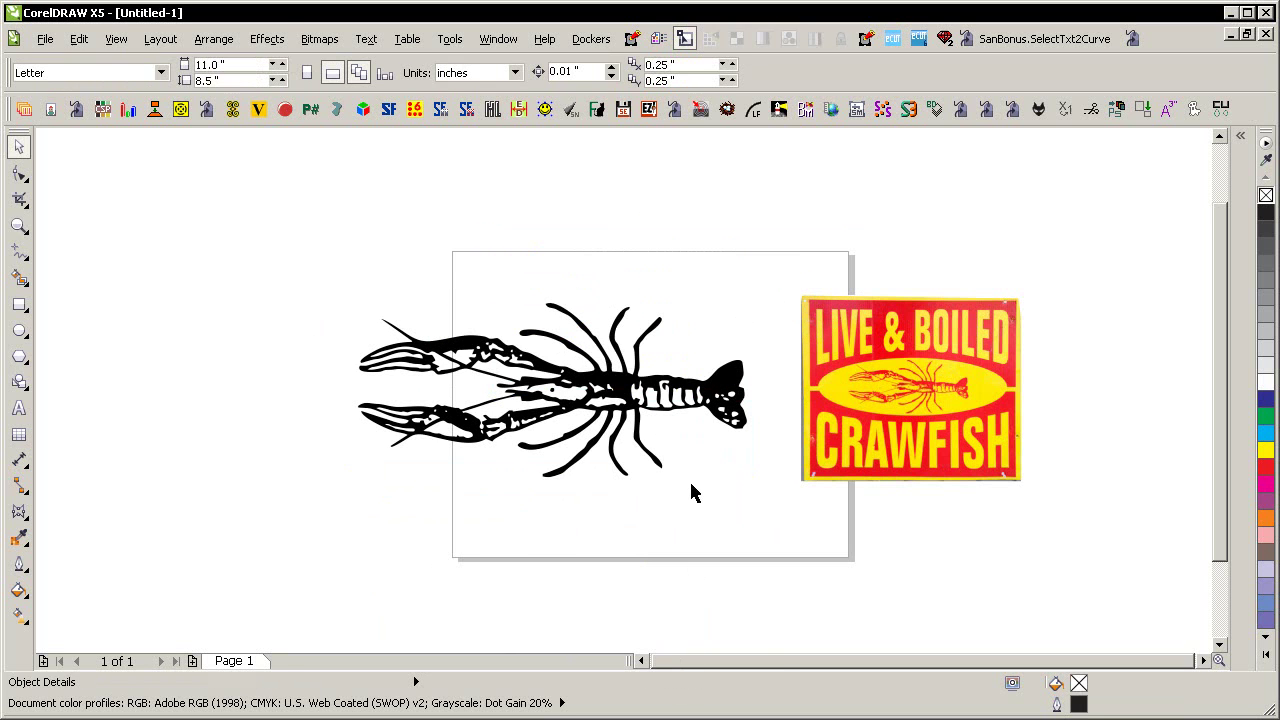
{"action": "key", "text": "ctrl+z"}
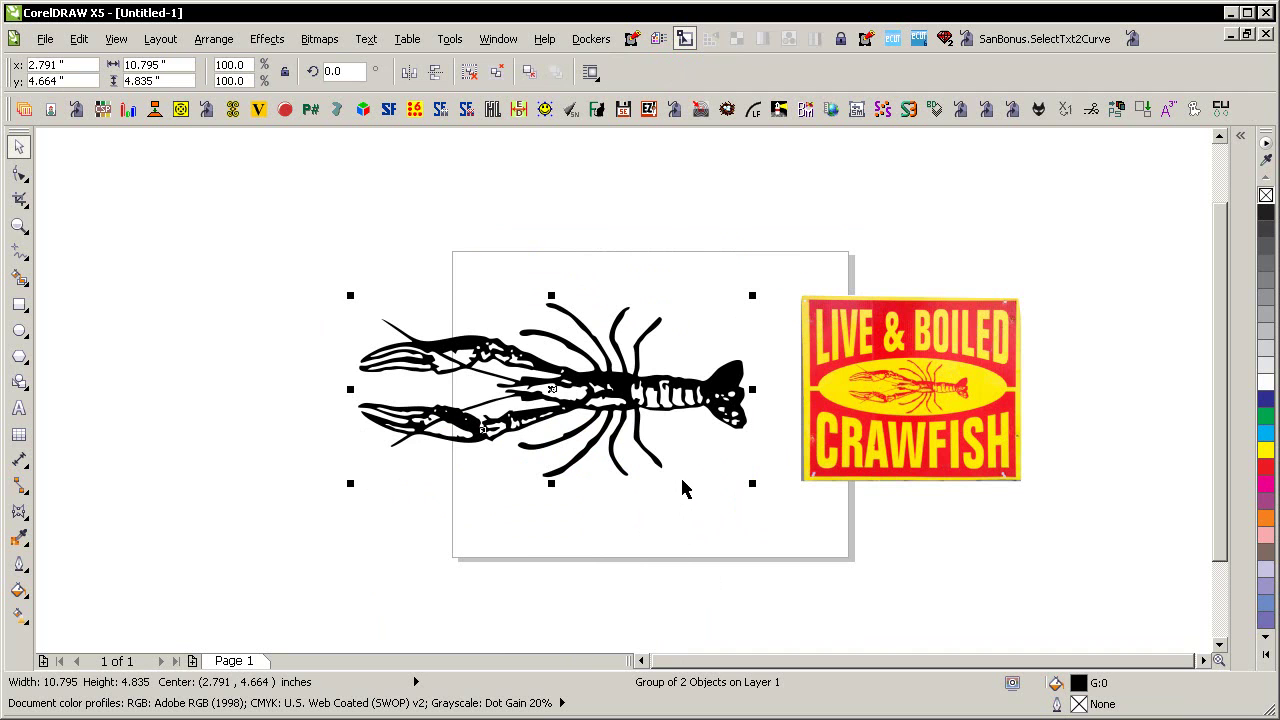
- Move the black crawfish off the page to its left and center the sign photo on the page
{"action": "left_click_drag", "start_coordinate": [690, 383], "coordinate": [383, 410]}
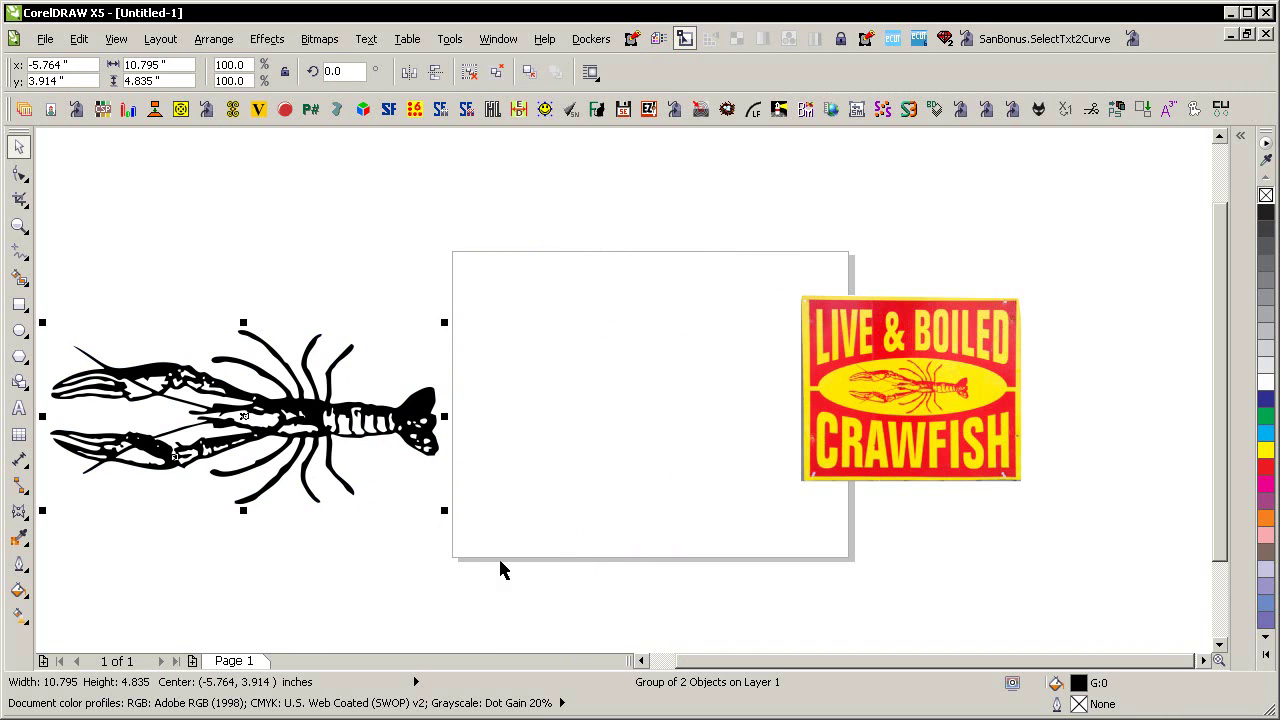
{"action": "left_click", "coordinate": [880, 372]}
{"action": "key", "text": "p"}
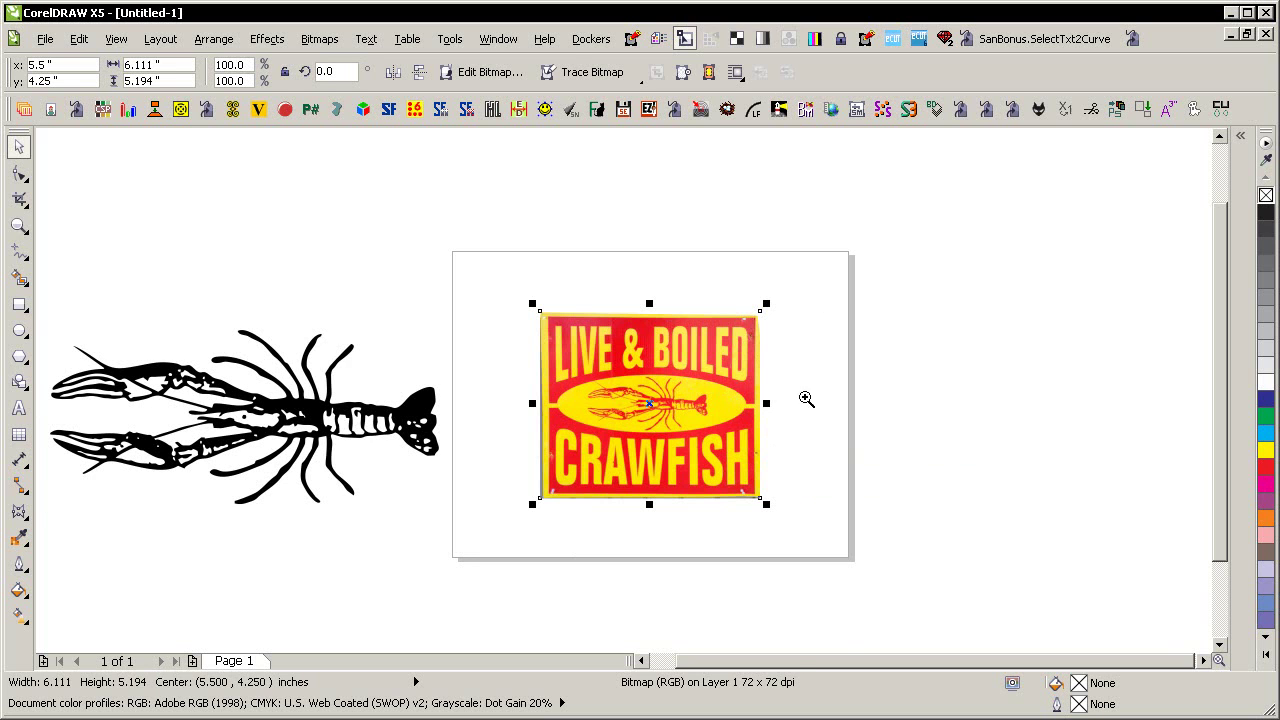
- Add the artistic text "LIVE & BOILED" just above the sign photo
{"action": "left_click_drag", "start_coordinate": [612, 389], "coordinate": [504, 567]}
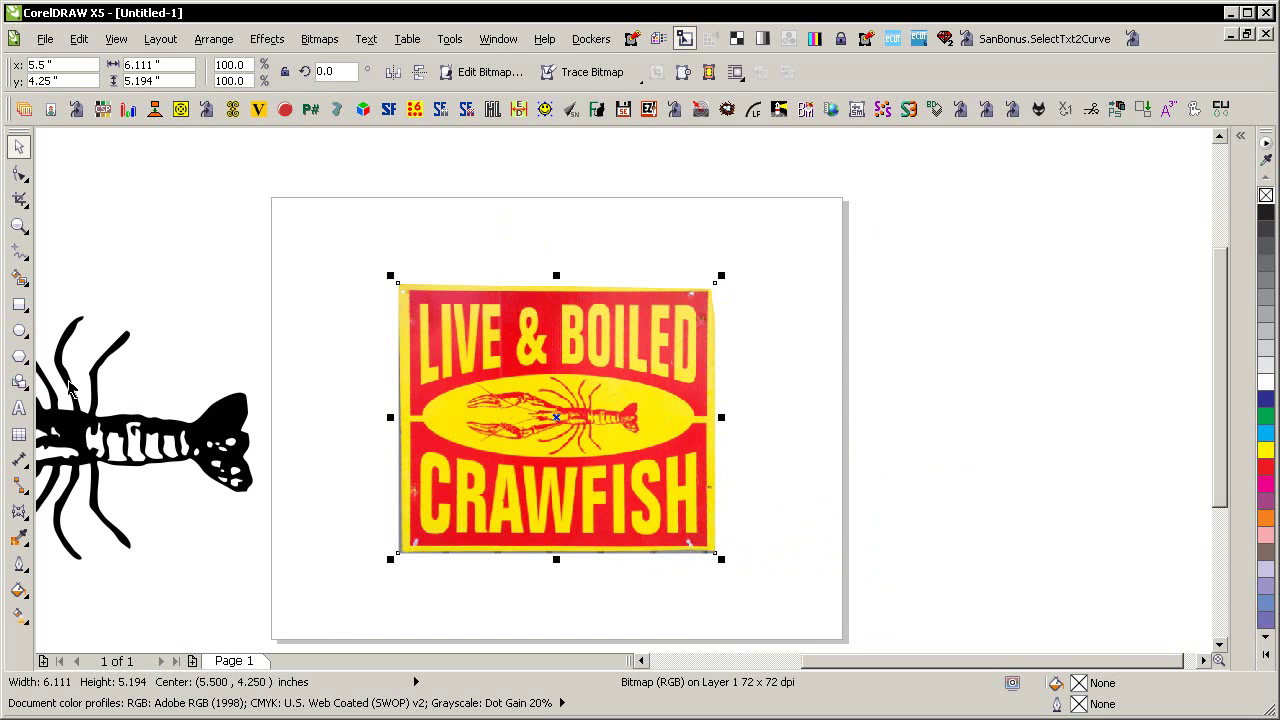
{"action": "left_click", "coordinate": [19, 408]}
{"action": "left_click", "coordinate": [414, 250]}
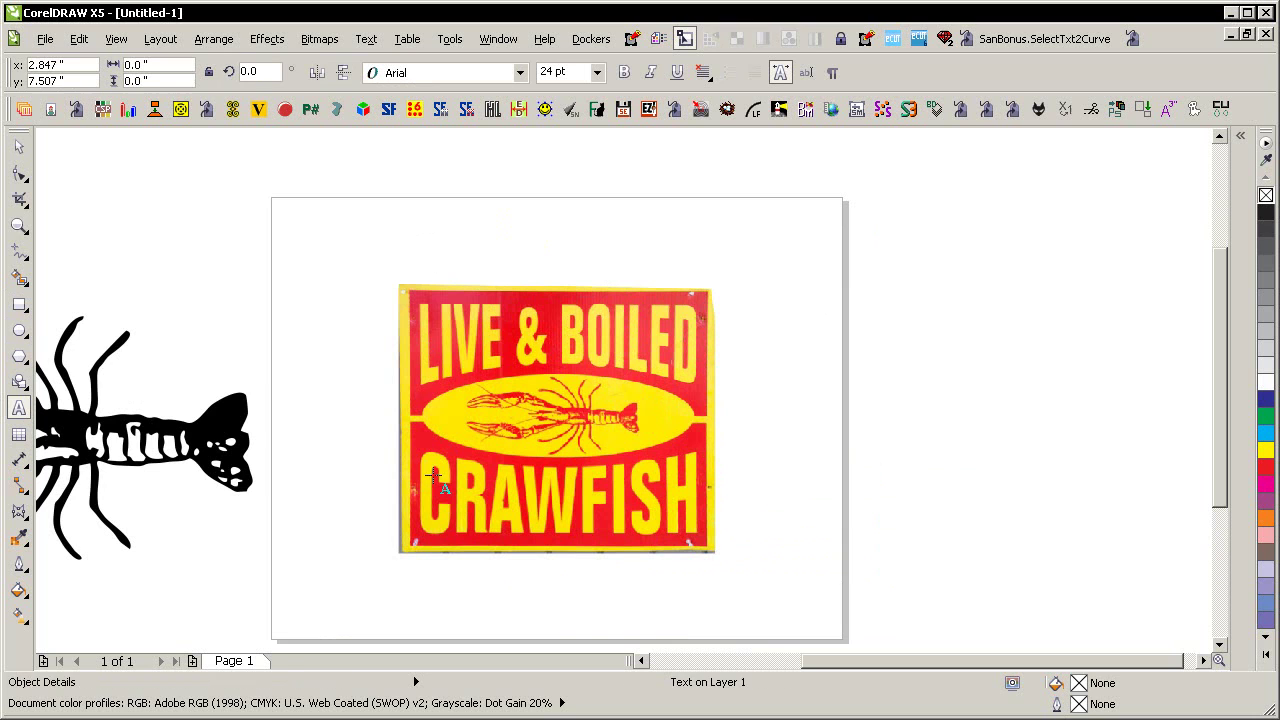
{"action": "type", "text": "LIVE"}
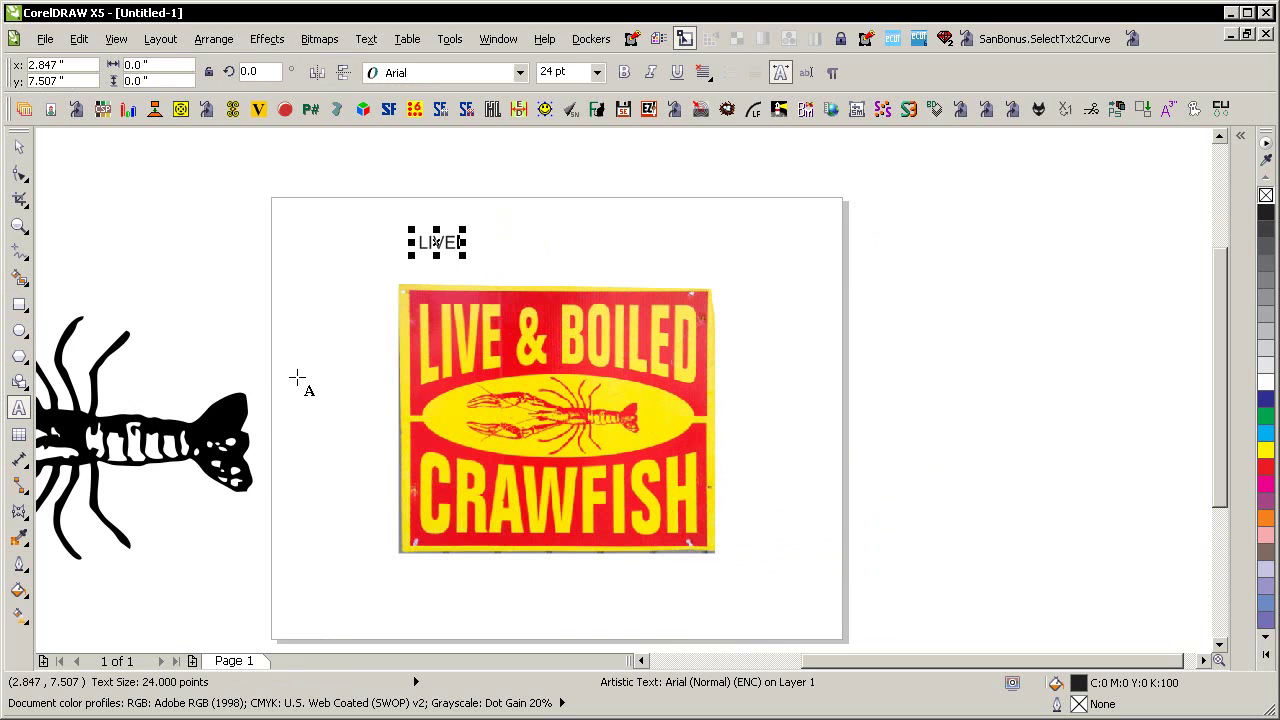
{"action": "type", "text": " & "}
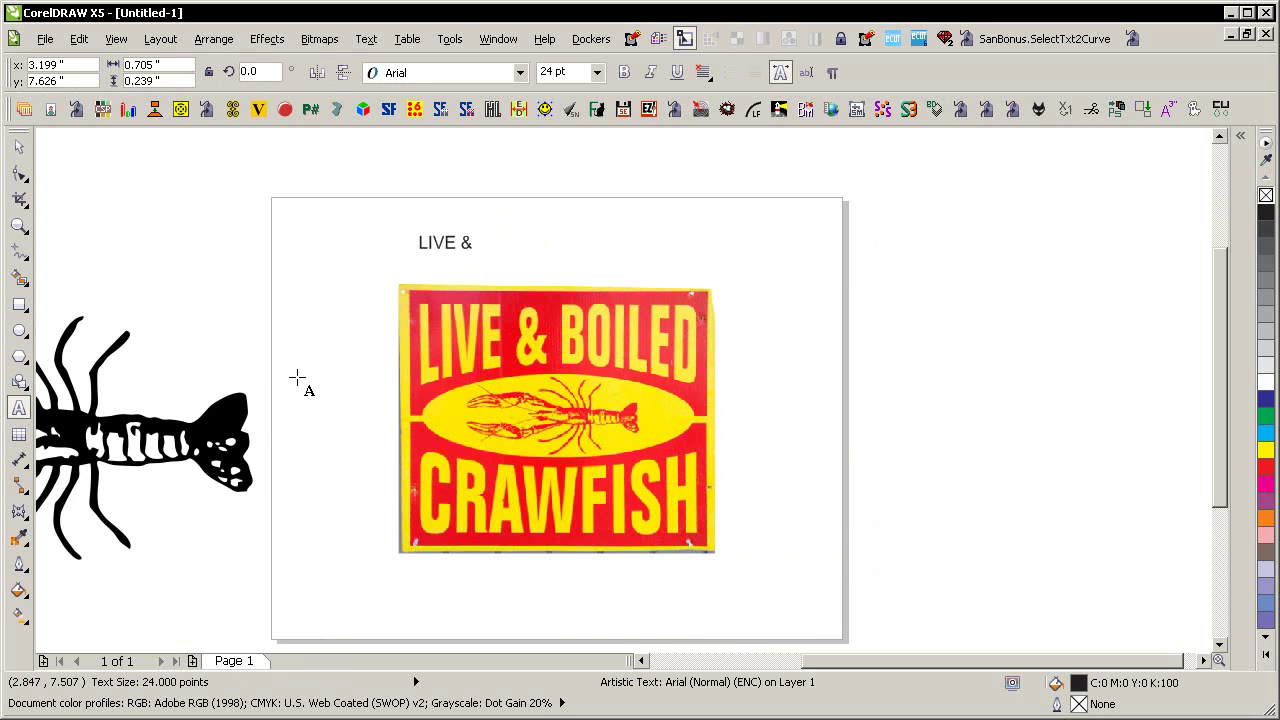
{"action": "type", "text": "BOILED"}
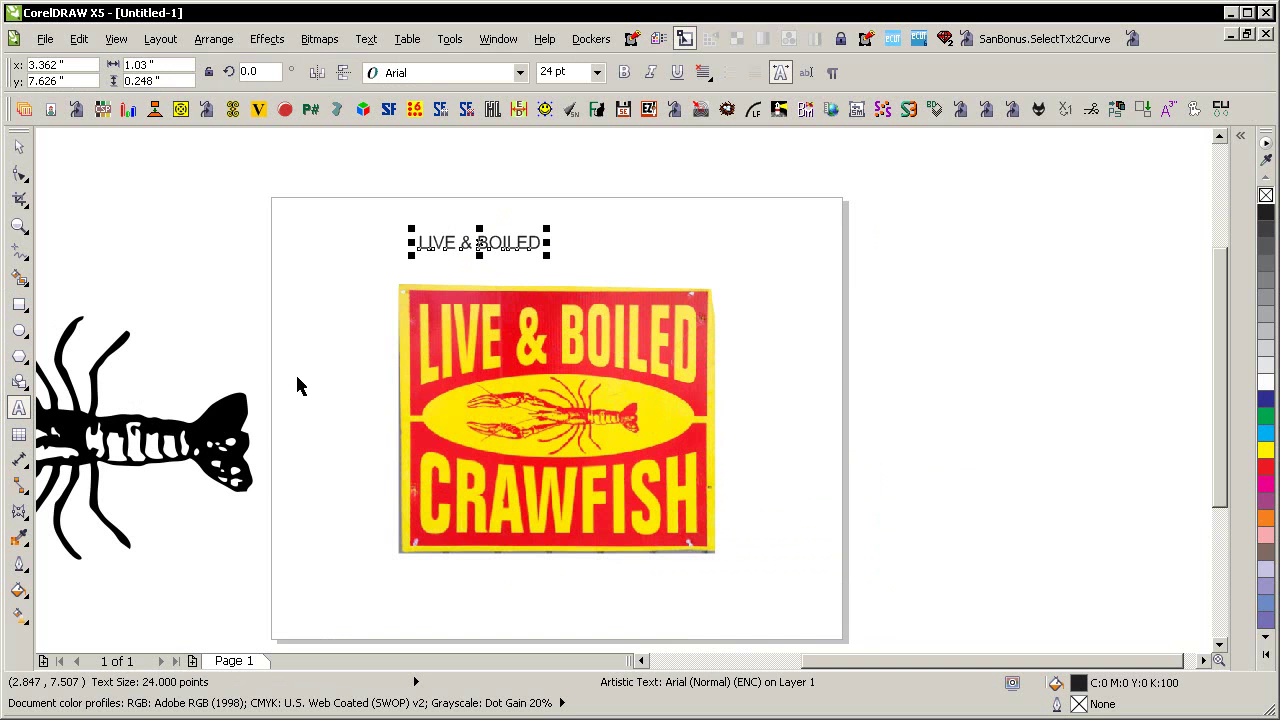
{"action": "key", "text": "ctrl+space"}
- Set the "LIVE & BOILED" text in Swis721 BlkCn BT and scale it to about 65 pt to match the sign lettering's width
{"action": "left_click", "coordinate": [520, 72]}
{"action": "left_click_drag", "start_coordinate": [671, 250], "coordinate": [664, 675]}
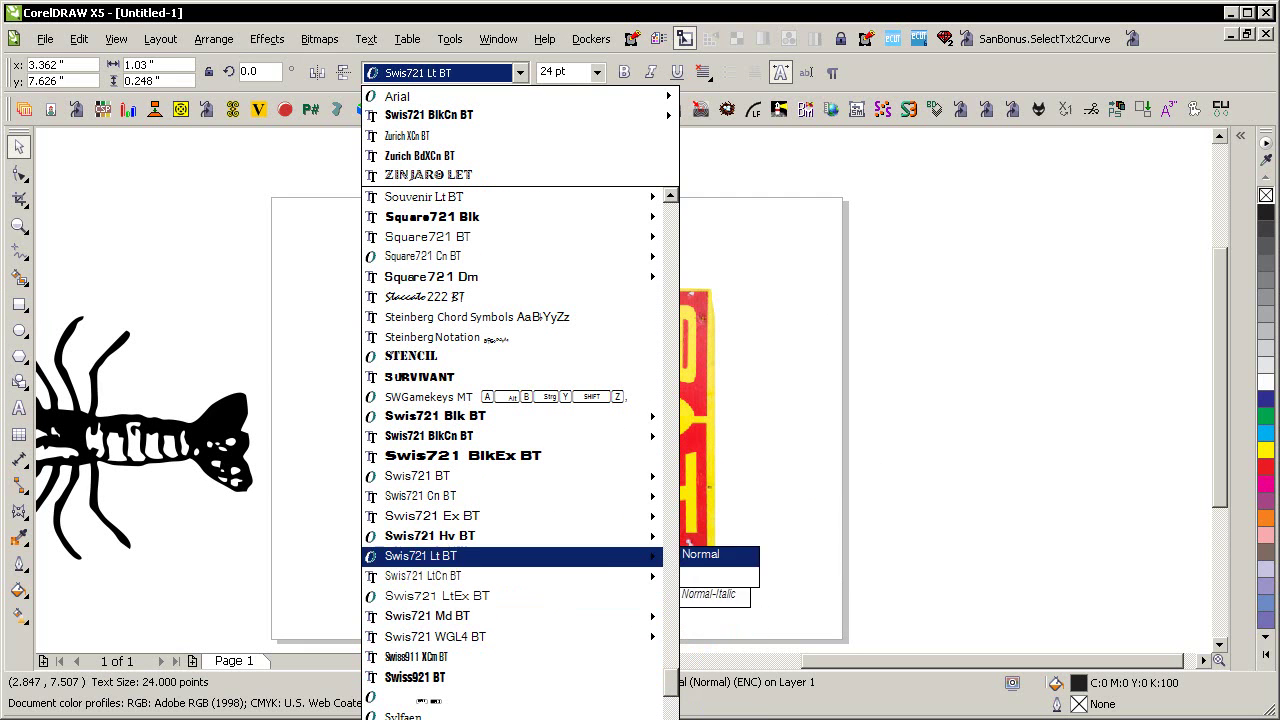
{"action": "left_click", "coordinate": [585, 436]}
{"action": "left_click_drag", "start_coordinate": [538, 262], "coordinate": [709, 374]}
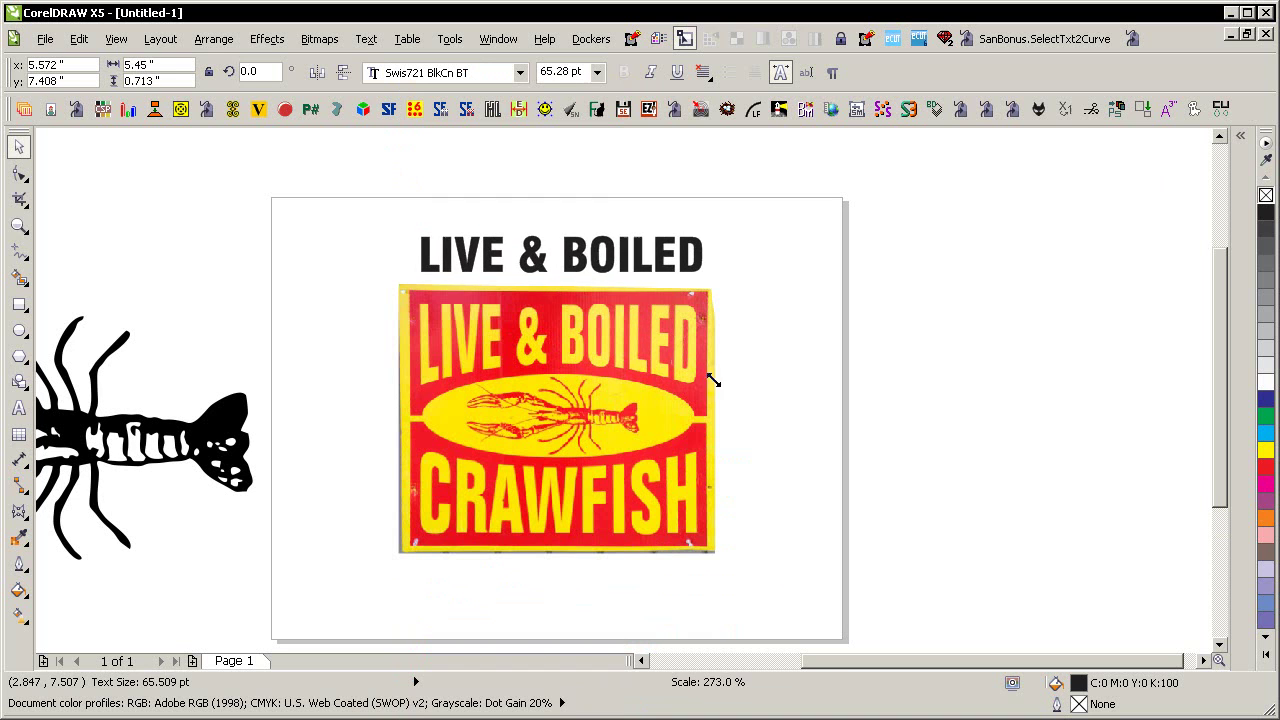
- Fit the text over the sign's upper lettering at about 5.39 by 1.62 inches, and copy it straight down over CRAWFISH
{"action": "scroll", "coordinate": [463, 413], "scroll_direction": "up", "scroll_amount": 1}
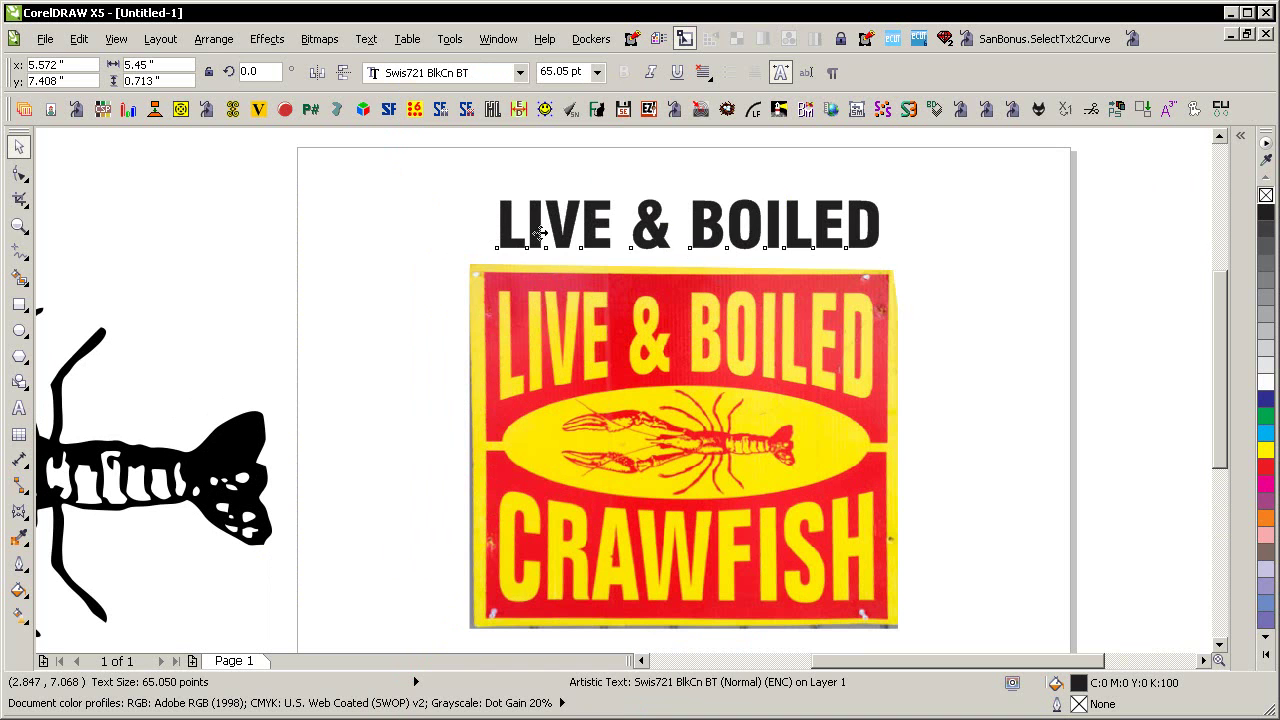
{"action": "left_click_drag", "start_coordinate": [540, 233], "coordinate": [540, 327]}
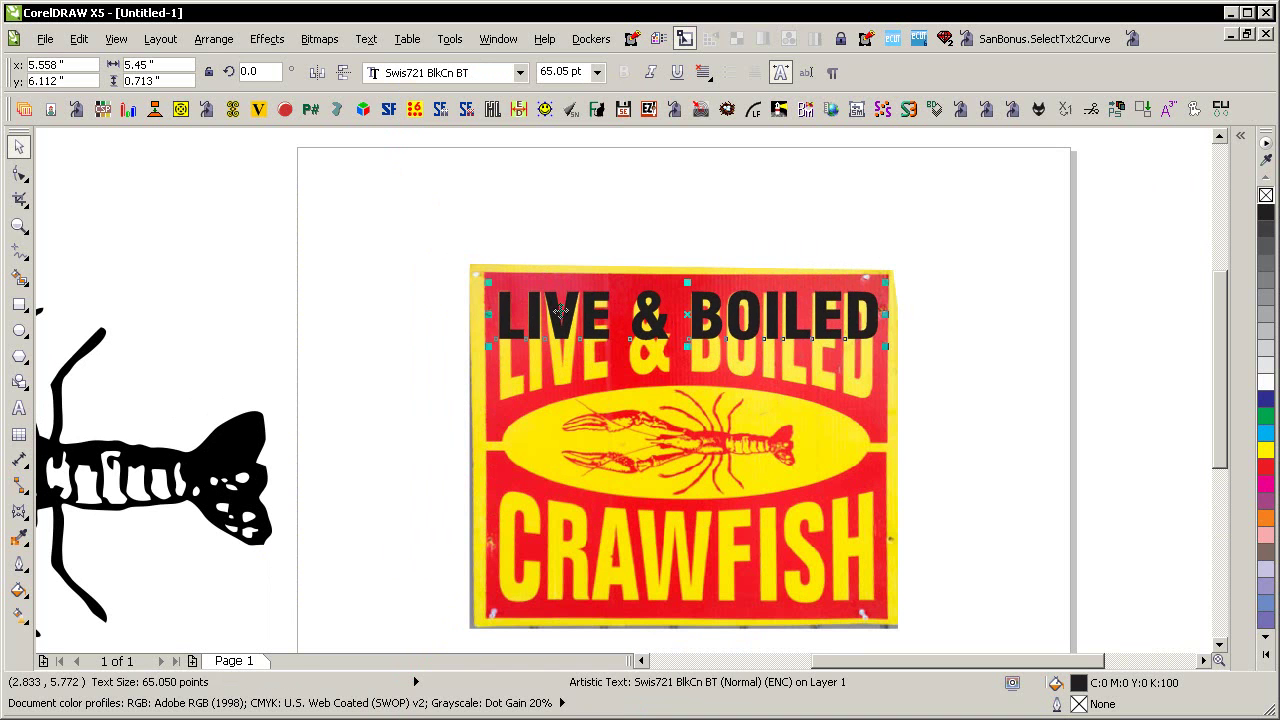
{"action": "left_click_drag", "start_coordinate": [884, 314], "coordinate": [879, 314]}
{"action": "left_click_drag", "start_coordinate": [685, 346], "coordinate": [685, 410]}
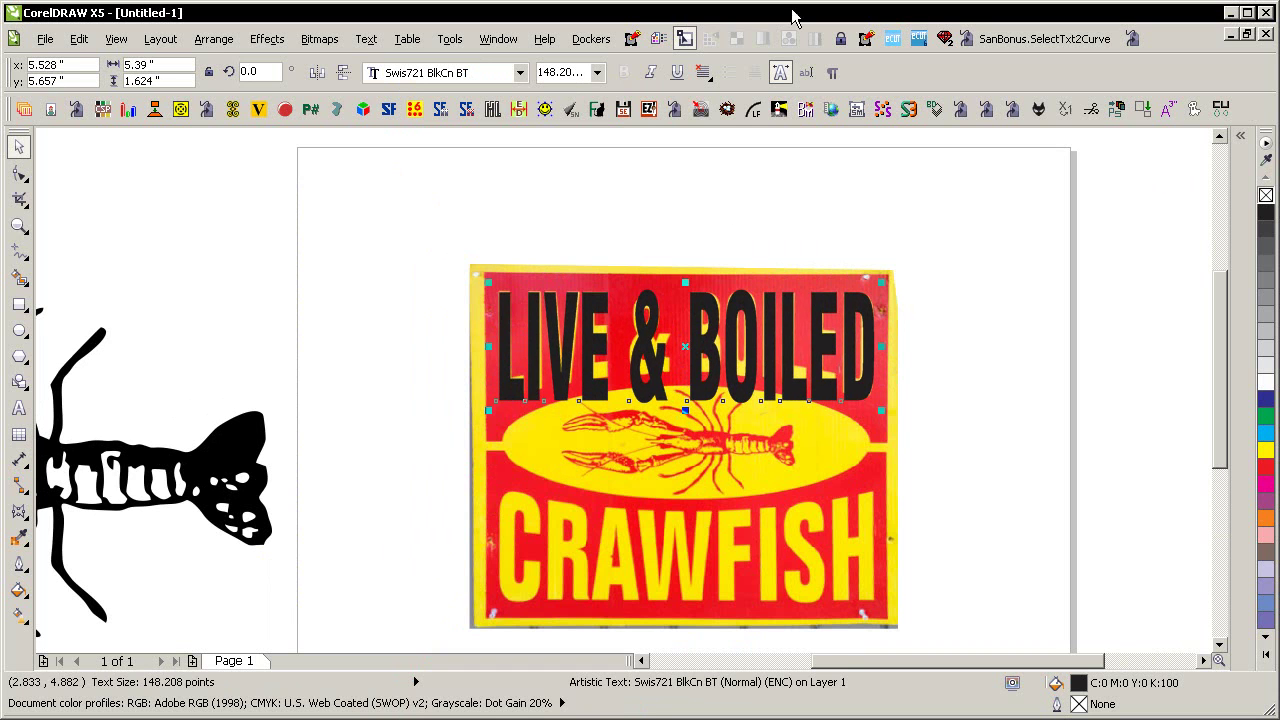
{"action": "left_click_drag", "start_coordinate": [765, 368], "coordinate": [765, 568]}
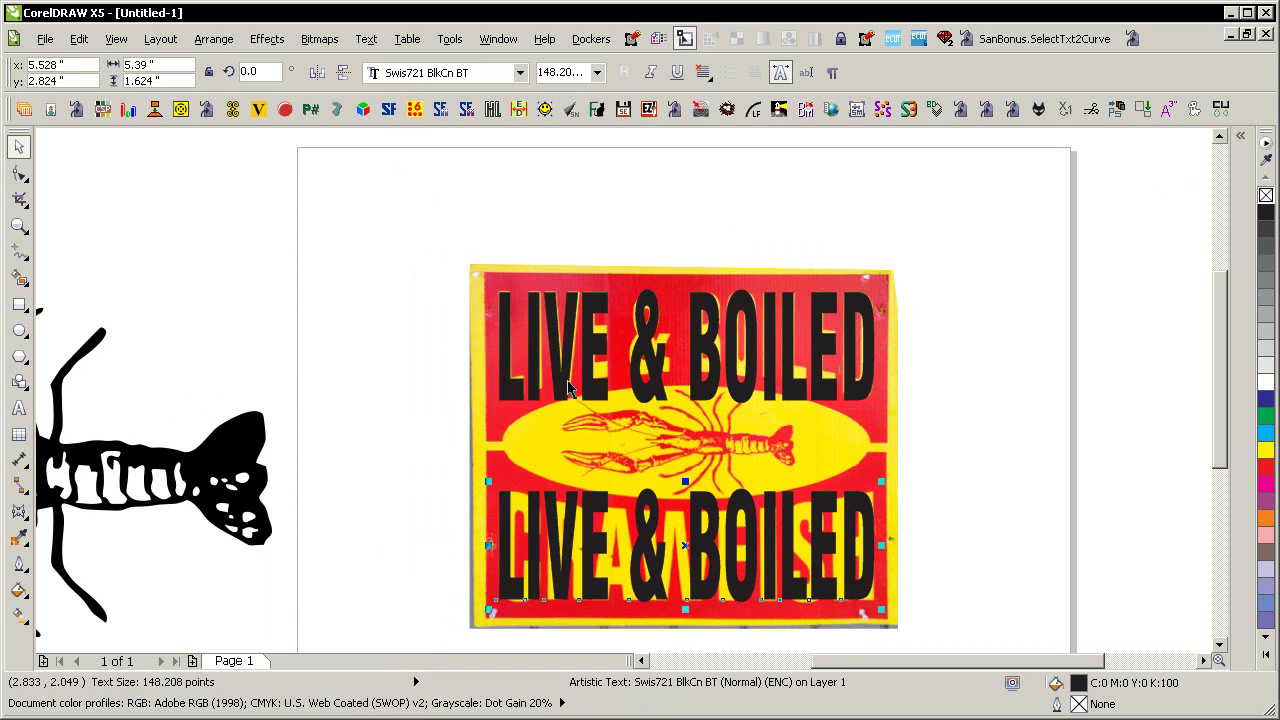
- Apply a single arc envelope to the upper text, bowing its bottom edge upward along the oval, and narrow it to about 5.36 inches
{"action": "left_click", "coordinate": [557, 388]}
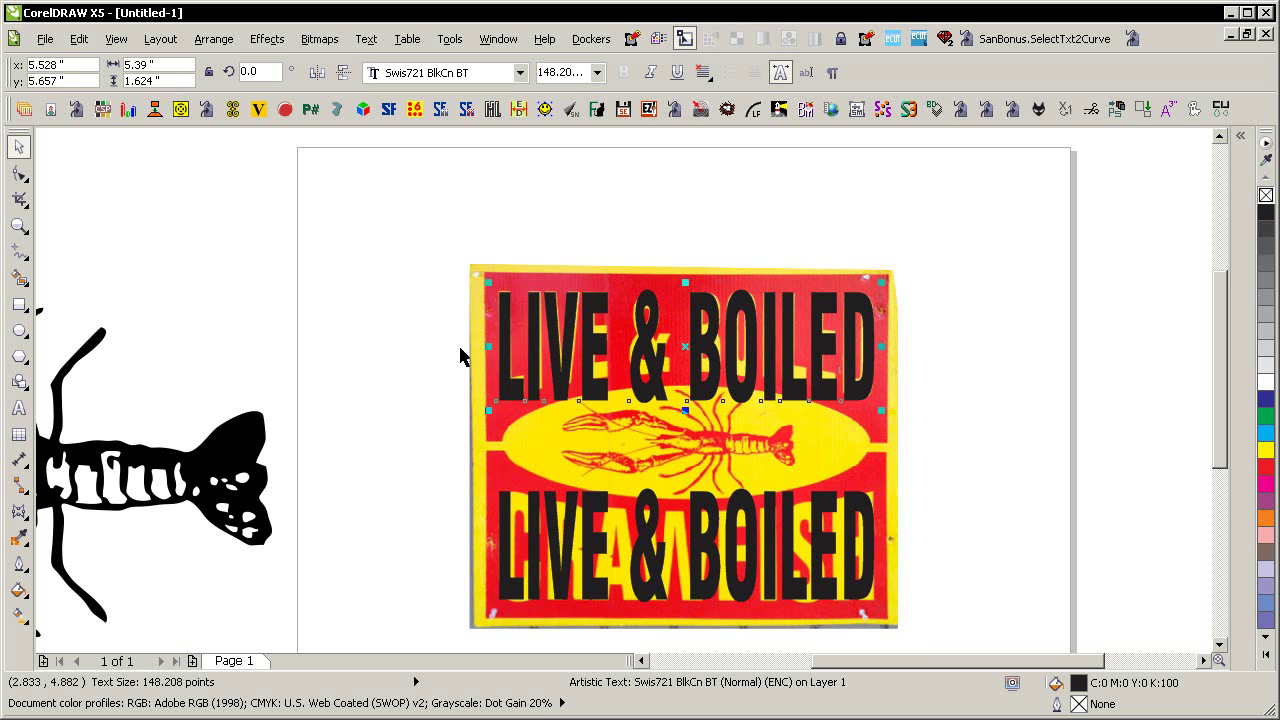
{"action": "left_click", "coordinate": [19, 511]}
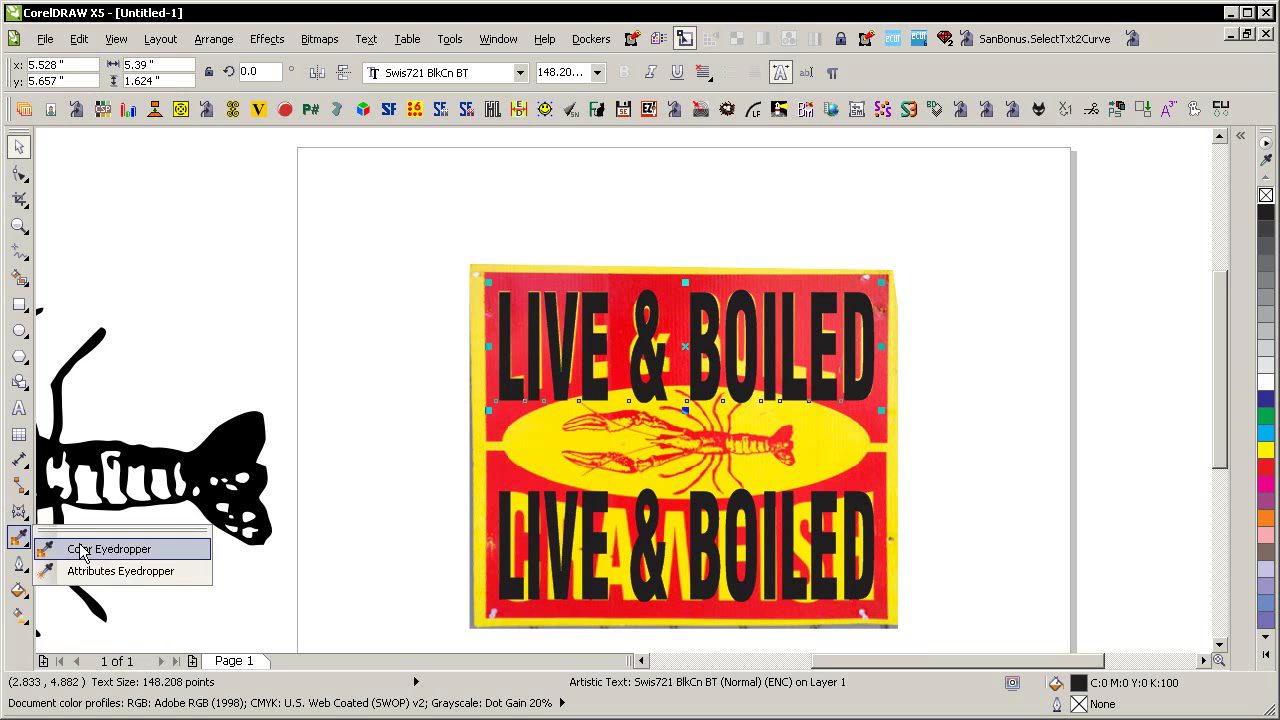
{"action": "left_click", "coordinate": [89, 611]}
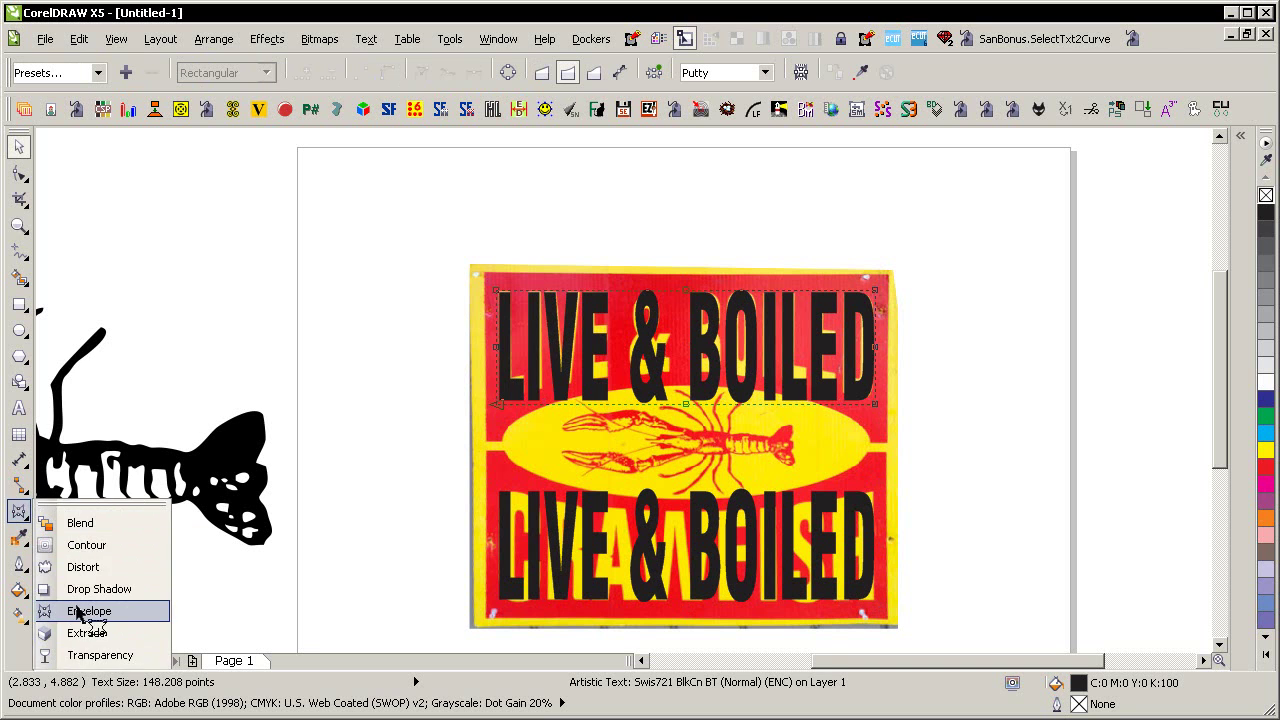
{"action": "left_click_drag", "start_coordinate": [686, 404], "coordinate": [701, 386]}
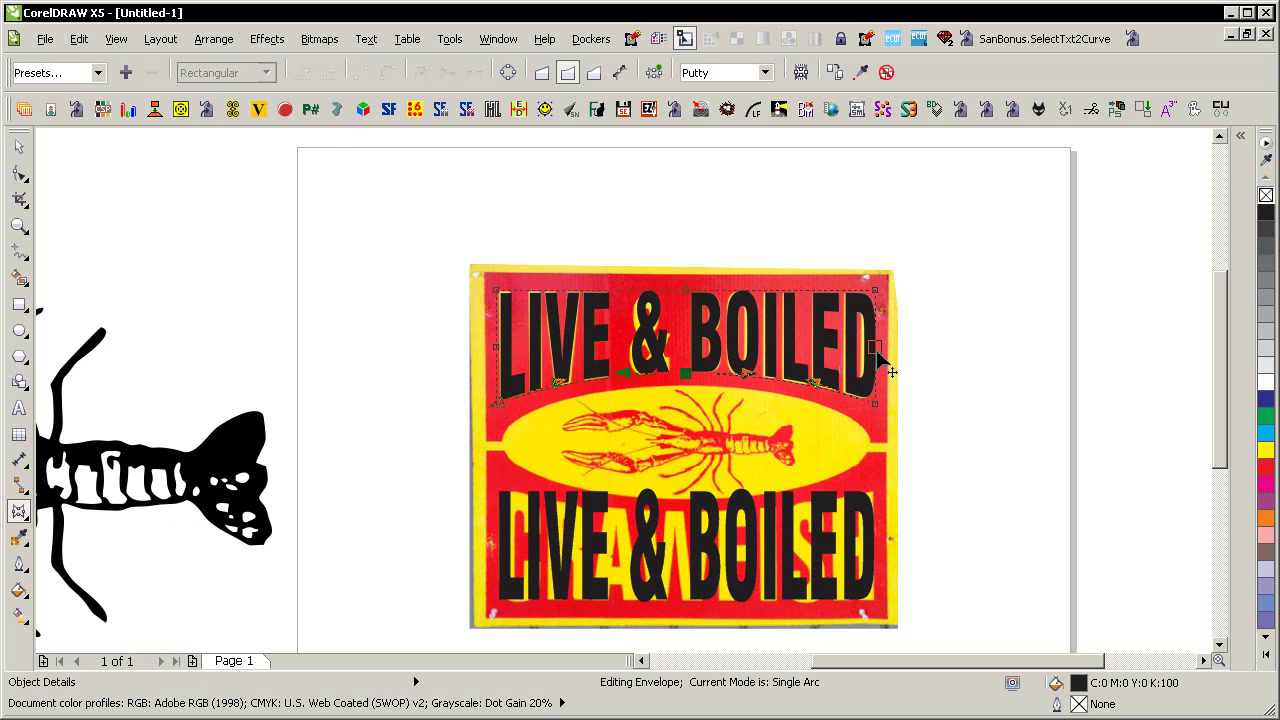
{"action": "key", "text": "space"}
{"action": "left_click_drag", "start_coordinate": [879, 345], "coordinate": [877, 345]}
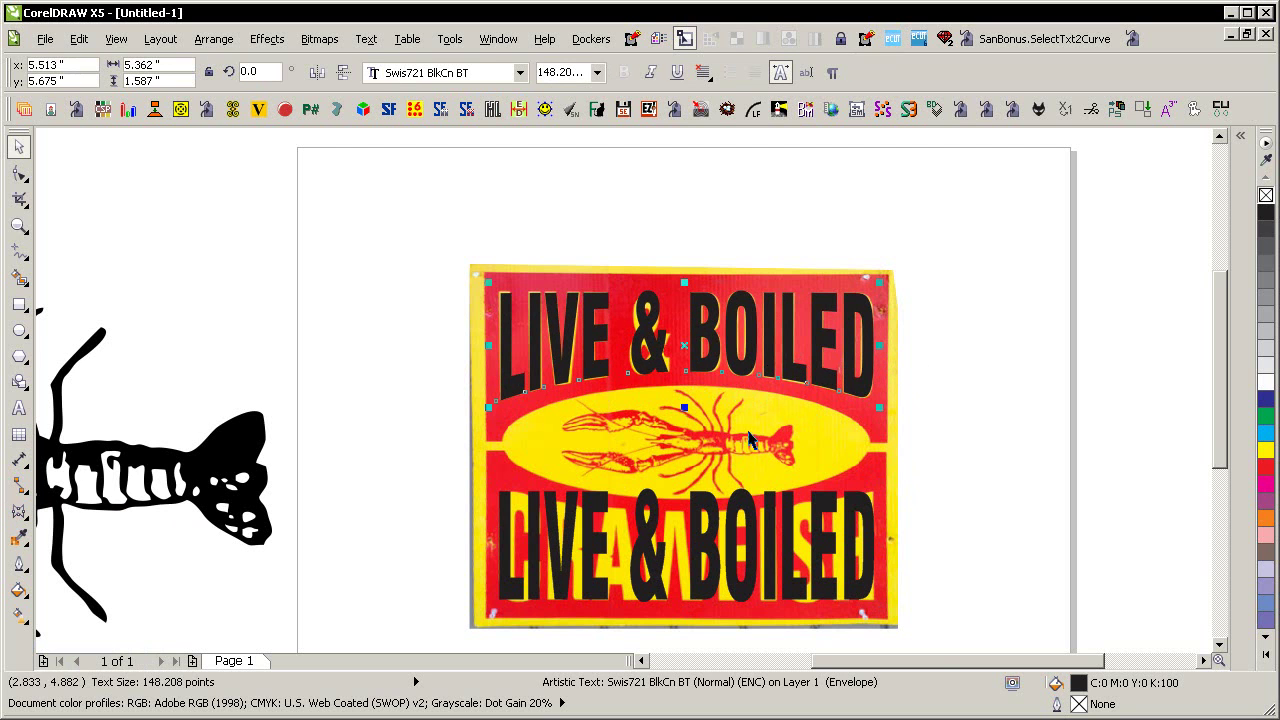
- Replace the wording of the lower "LIVE & BOILED" copy with "CRAWFISH"
{"action": "scroll", "coordinate": [713, 487], "scroll_direction": "up", "scroll_amount": 2}
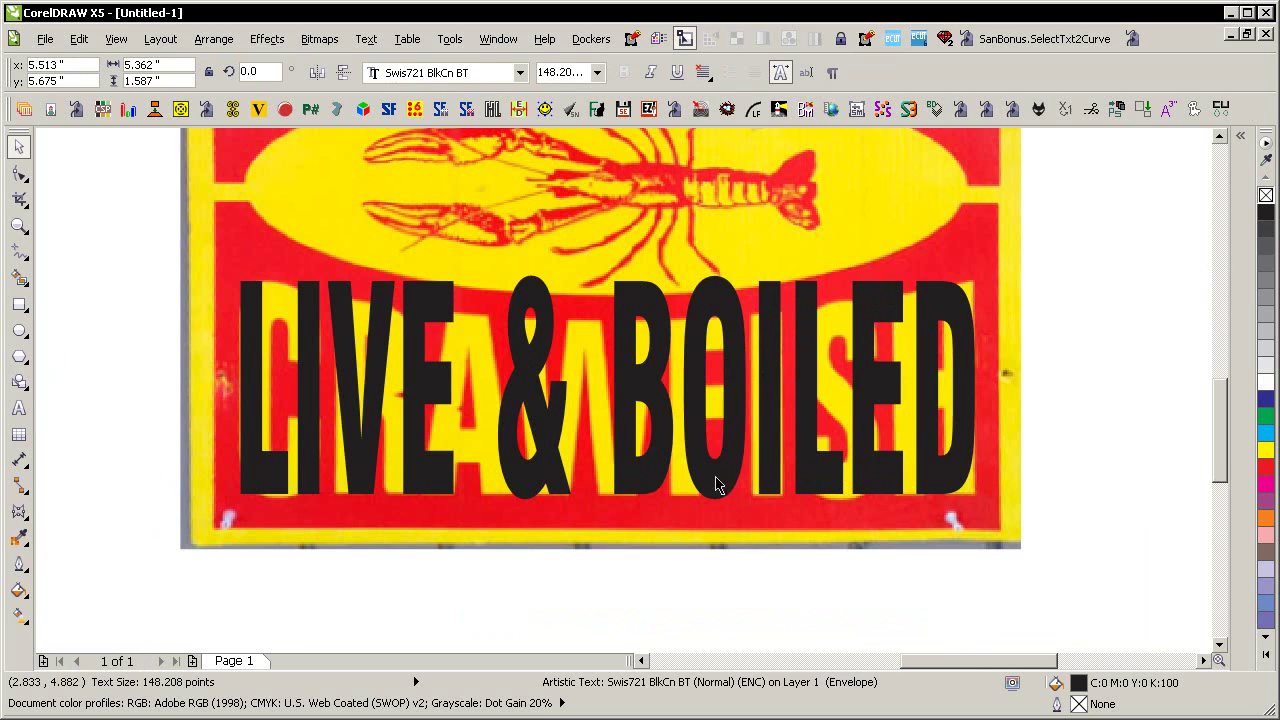
{"action": "double_click", "coordinate": [420, 465]}
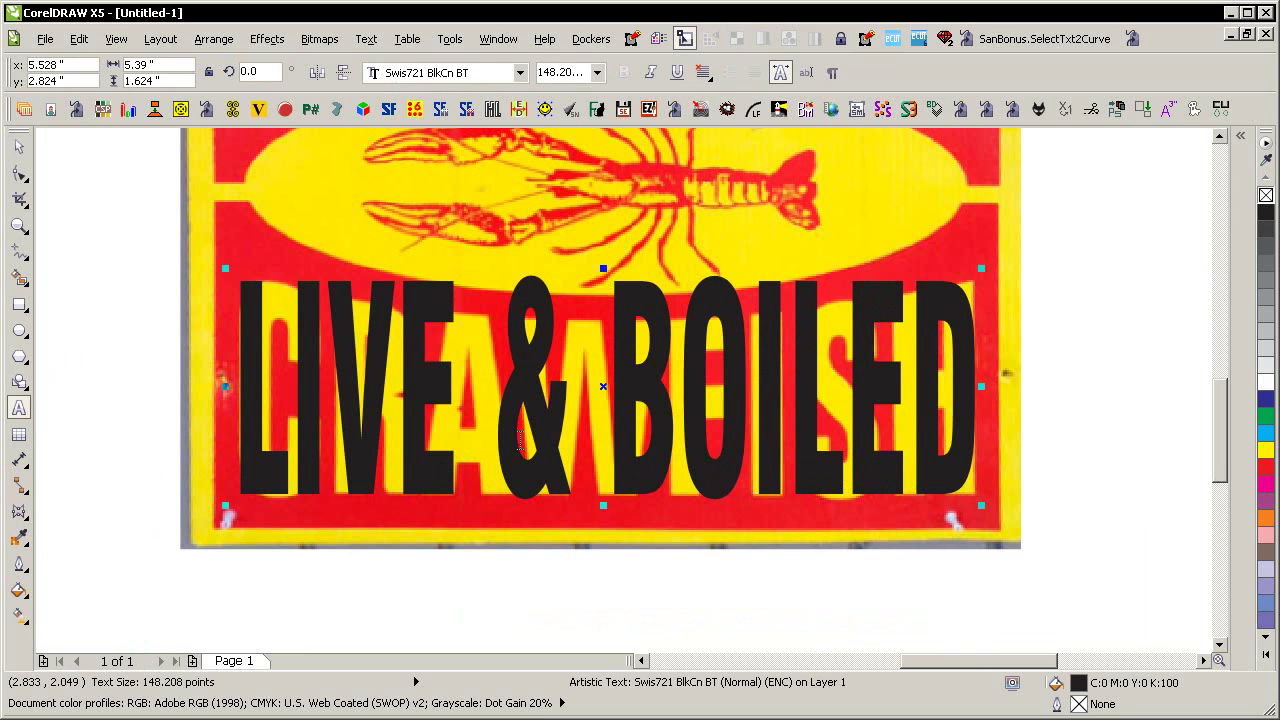
{"action": "key", "text": "ctrl+a"}
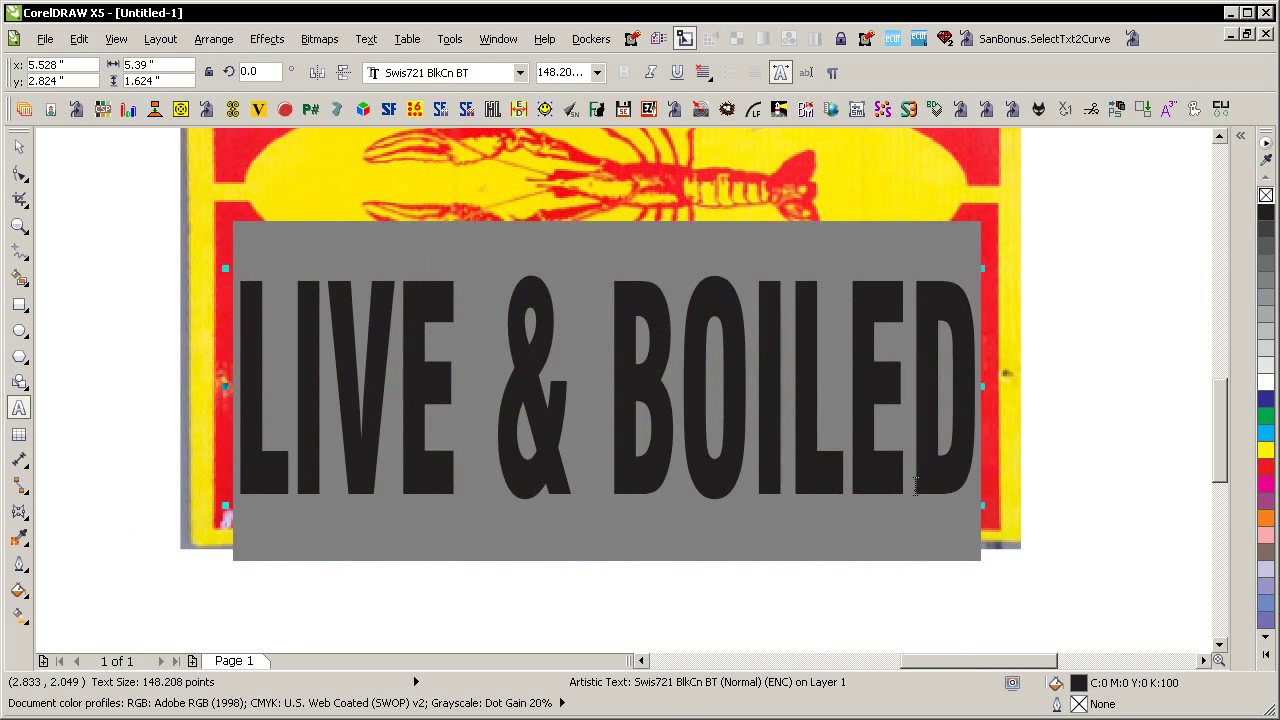
{"action": "type", "text": "CRAW"}
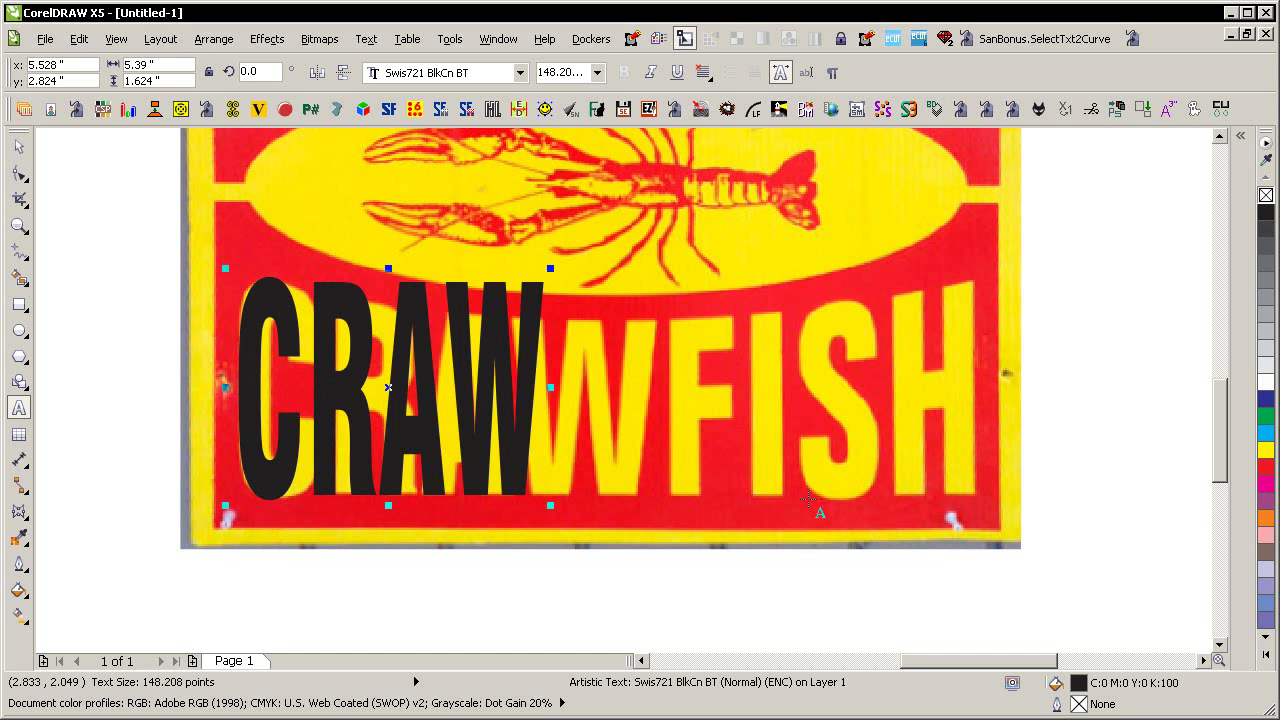
{"action": "type", "text": "FISH"}
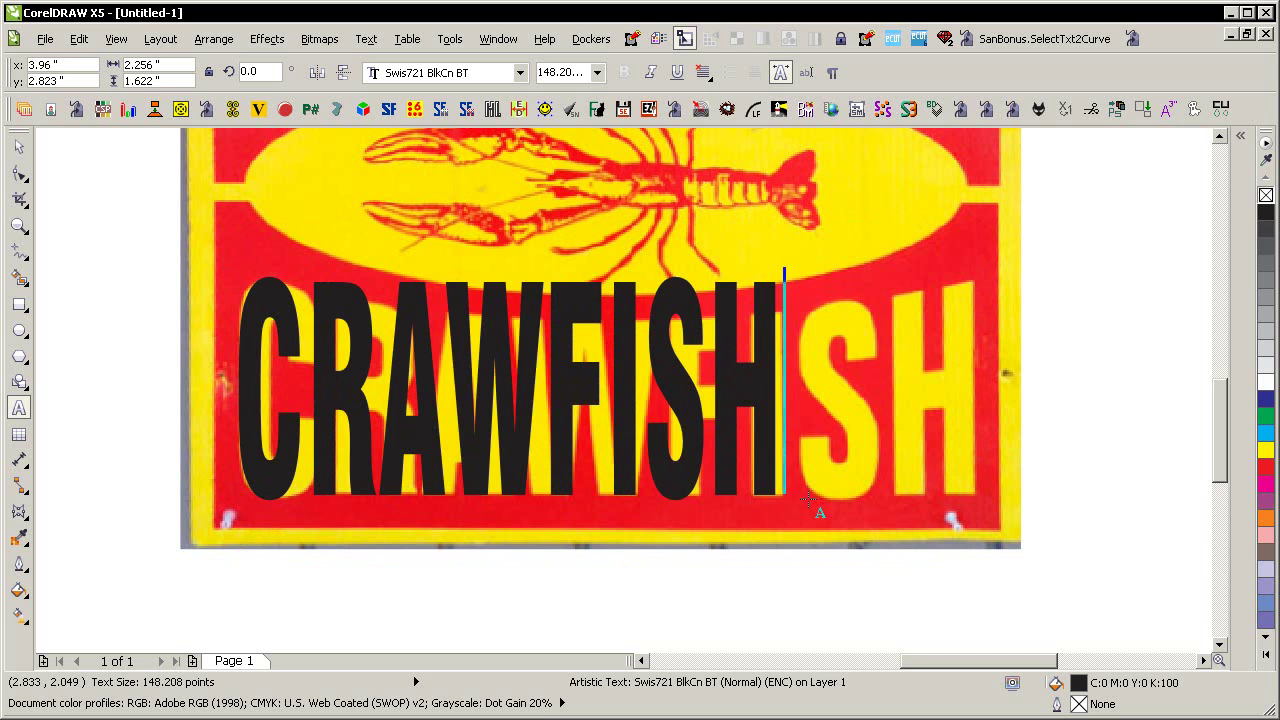
- Stretch the CRAWFISH text to about 5.39 inches wide and fit it over the sign's lower lettering
{"action": "key", "text": "ctrl+space"}
{"action": "left_click_drag", "start_coordinate": [782, 388], "coordinate": [983, 397]}
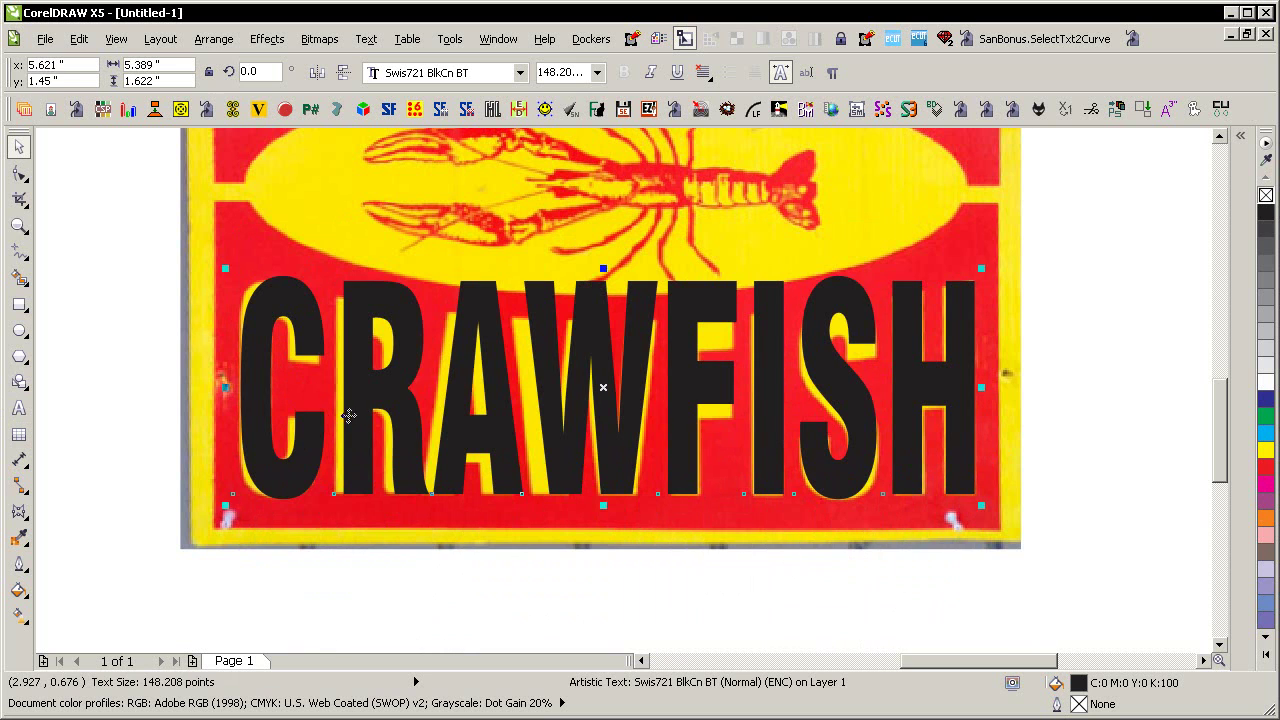
{"action": "left_click_drag", "start_coordinate": [362, 605], "coordinate": [349, 416]}
- Apply a single arc envelope to the CRAWFISH text, bowing its top edge downward along the oval
{"action": "left_click", "coordinate": [19, 511]}
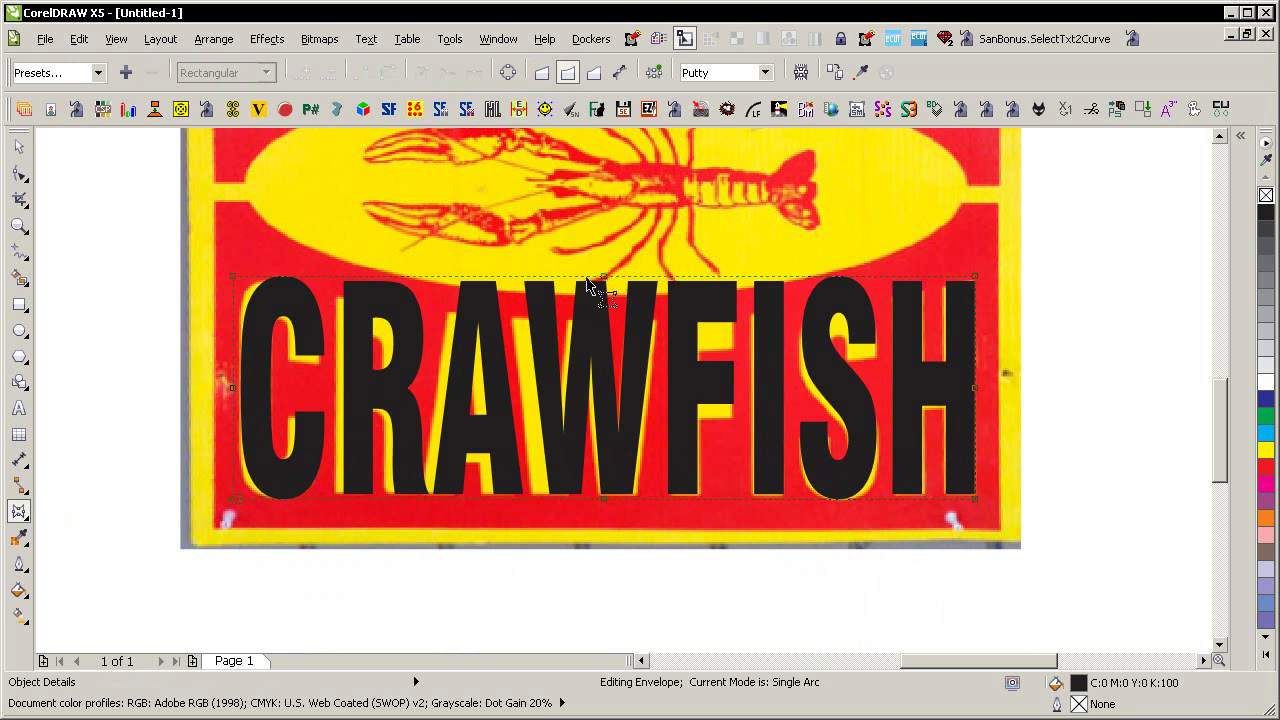
{"action": "left_click_drag", "start_coordinate": [604, 278], "coordinate": [606, 322]}
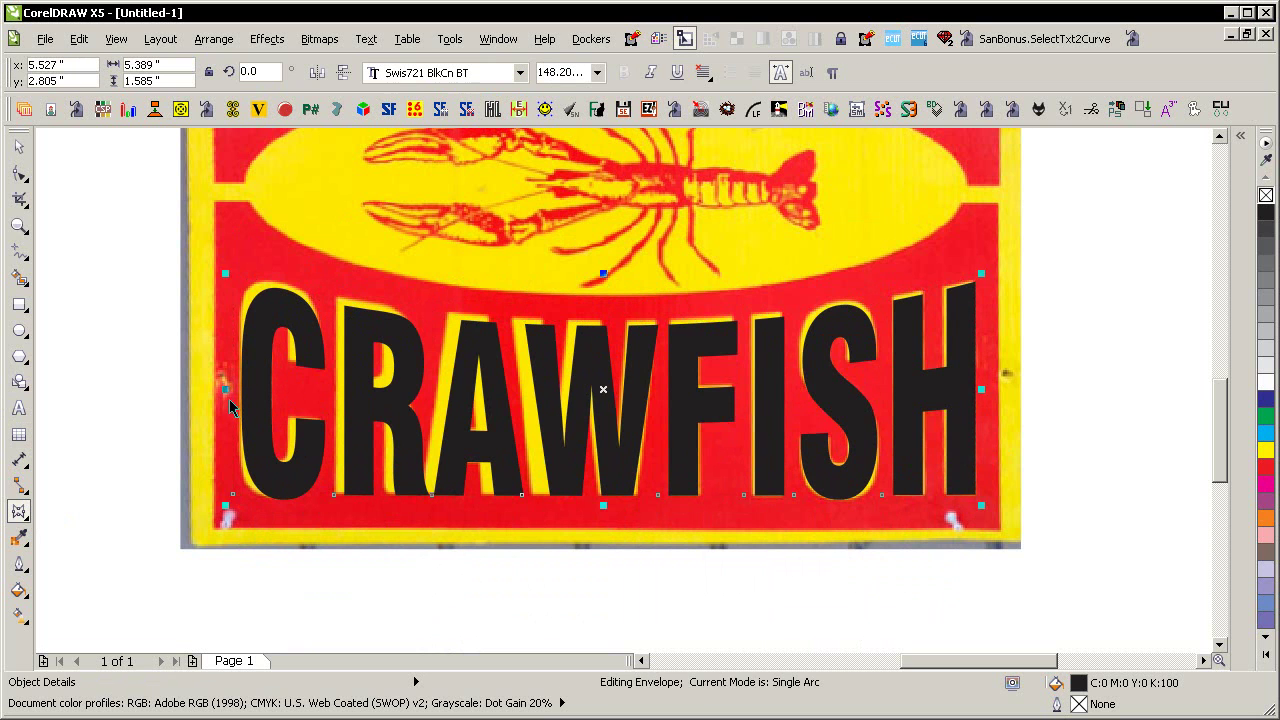
{"action": "key", "text": "space"}
{"action": "left_click_drag", "start_coordinate": [220, 386], "coordinate": [225, 388]}
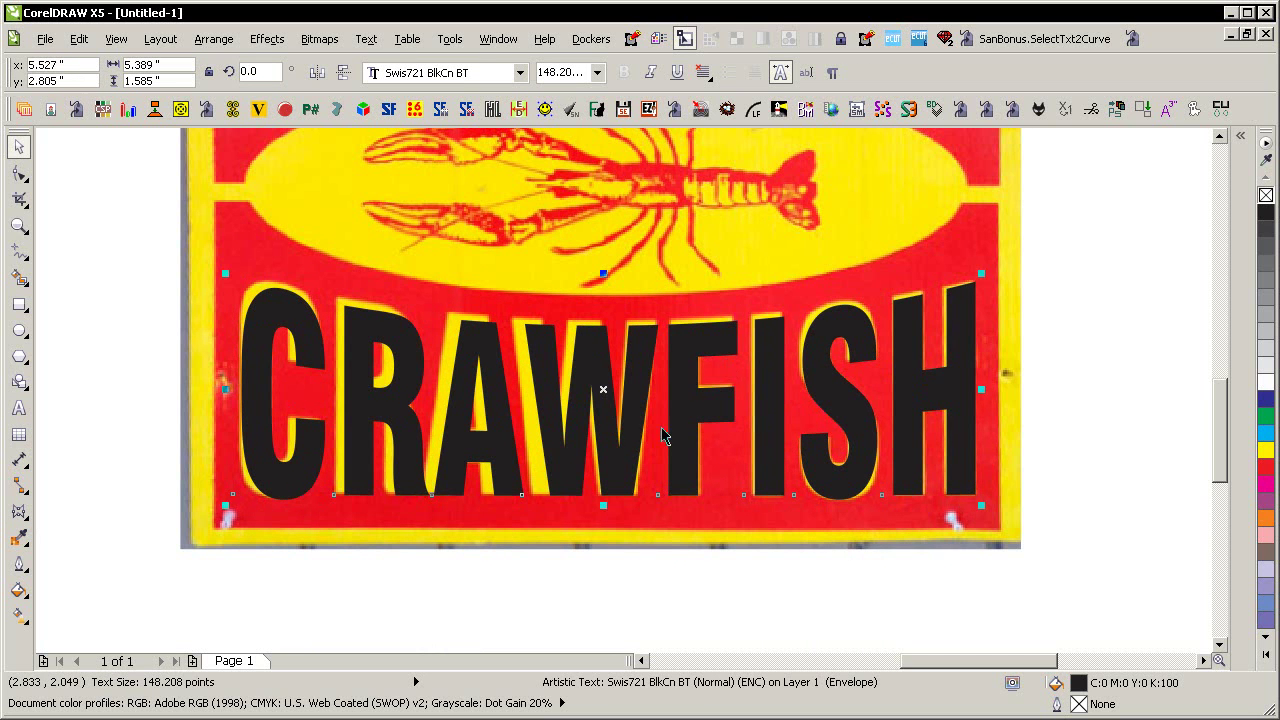
- Align the LIVE & BOILED and CRAWFISH texts on a common vertical centre line
{"action": "key", "text": "F4"}
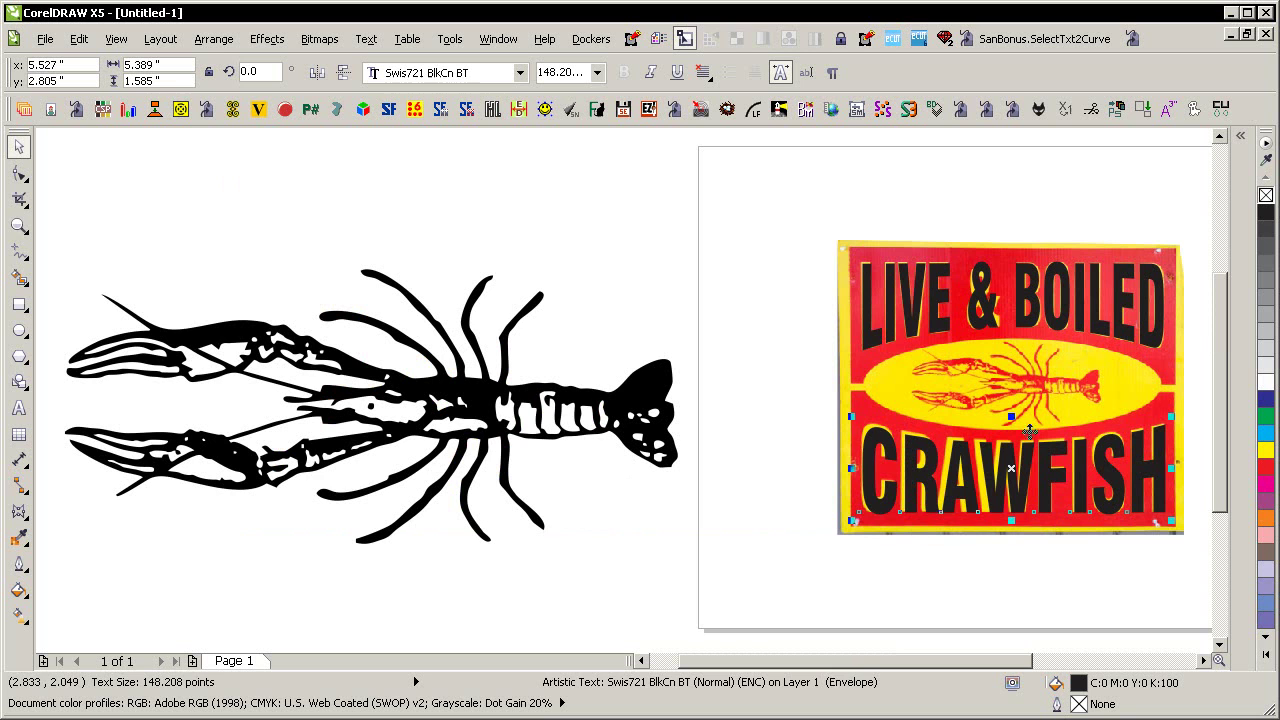
{"action": "left_click", "coordinate": [1034, 312], "text": "shift"}
{"action": "key", "text": "c"}
{"action": "left_click", "coordinate": [1075, 184]}
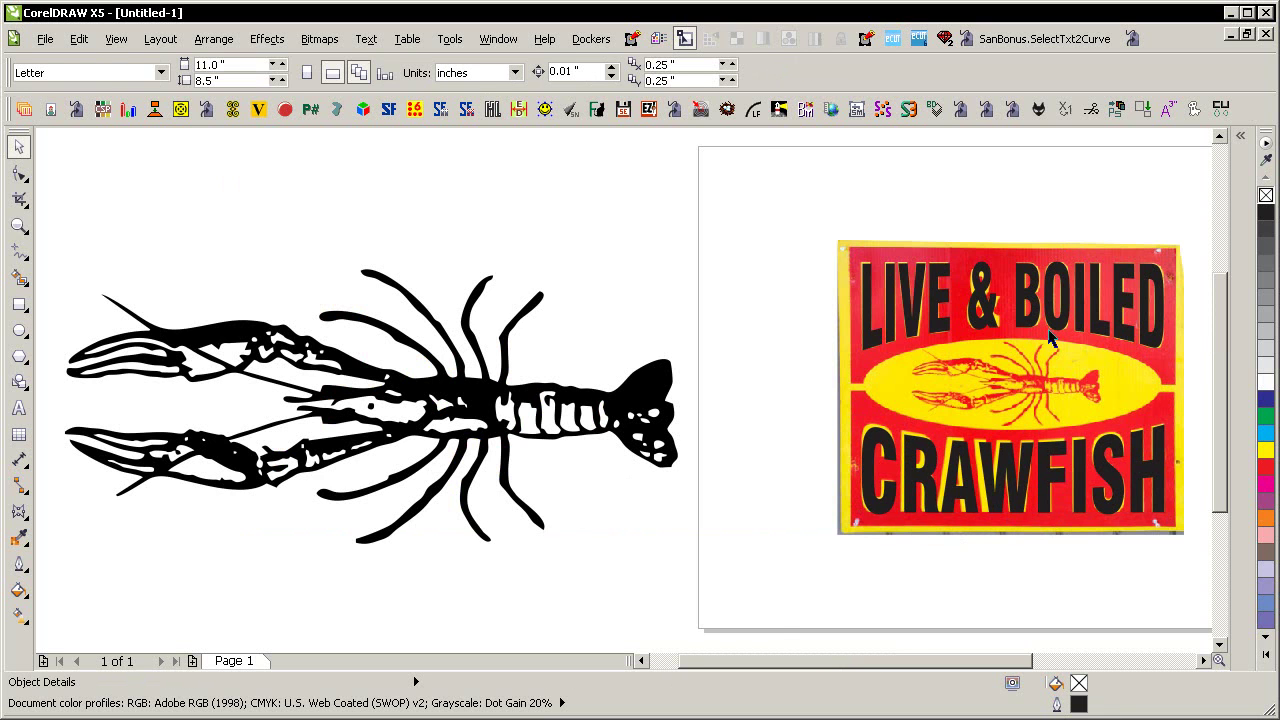
- Scale the traced crawfish group down to about 2.52 by 1.13 inches and centre it on the page
{"action": "key", "text": "F2"}
{"action": "left_click_drag", "start_coordinate": [1159, 455], "coordinate": [1171, 472]}
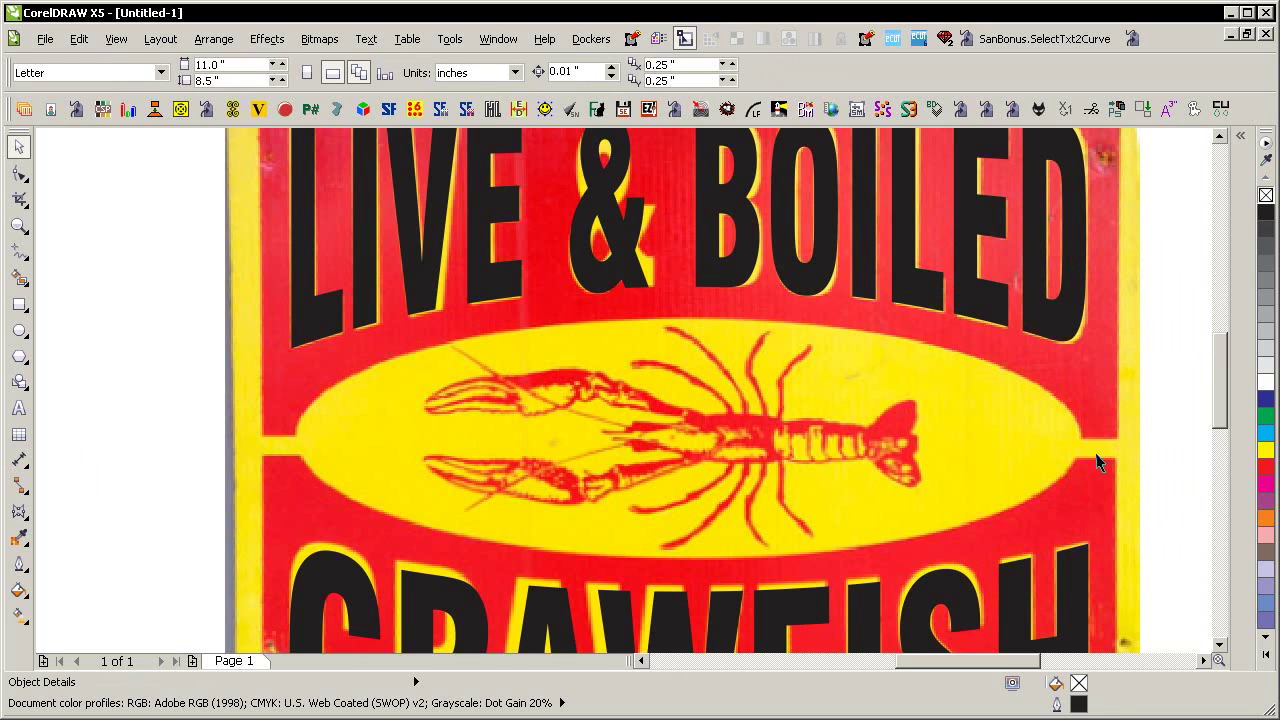
{"action": "key", "text": "F4"}
{"action": "left_click", "coordinate": [650, 400]}
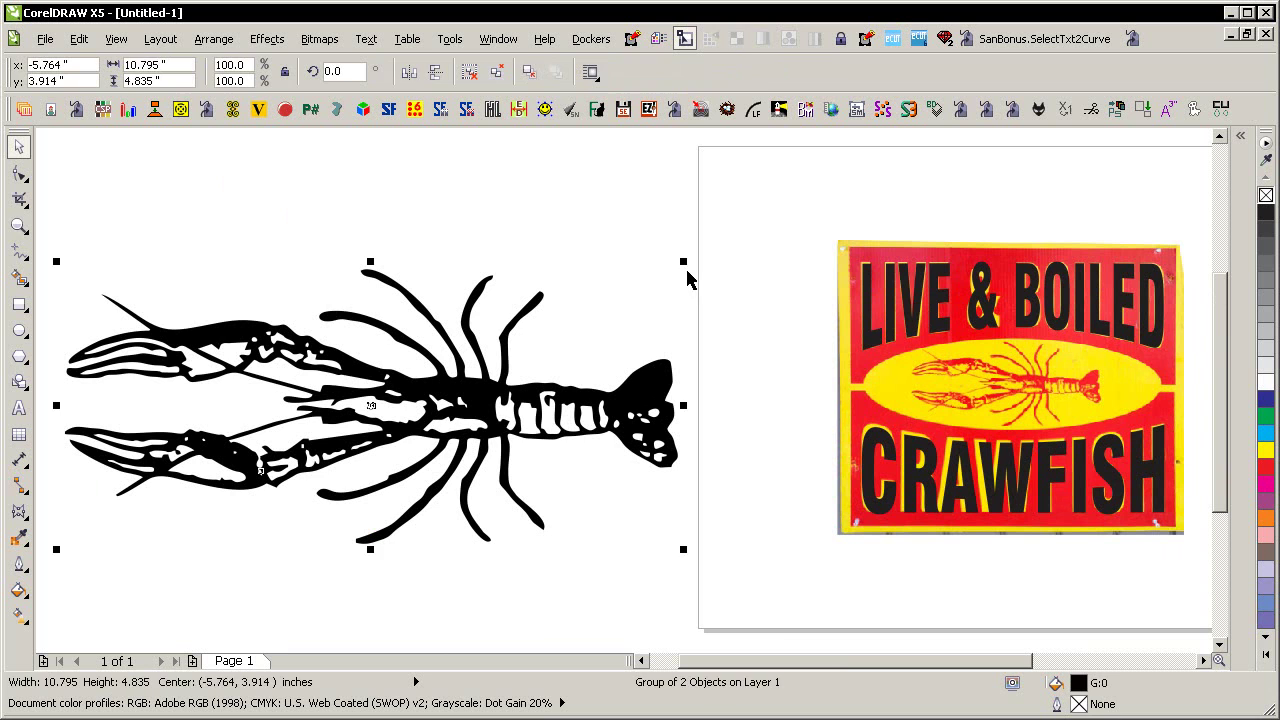
{"action": "left_click_drag", "start_coordinate": [683, 266], "coordinate": [556, 414]}
{"action": "key", "text": "p"}
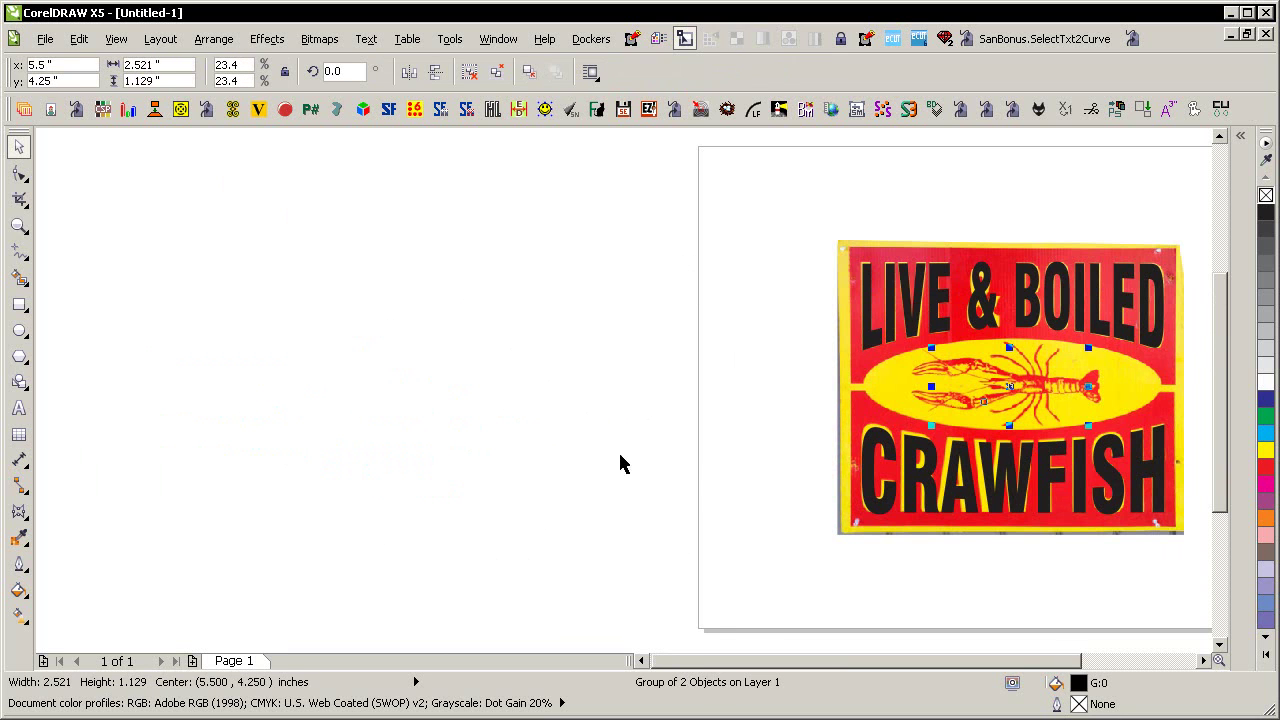
- Enlarge the crawfish proportionally to about 3.17 by 1.42 inches and nudge it up and left over the sign's crawfish
{"action": "key", "text": "F4"}
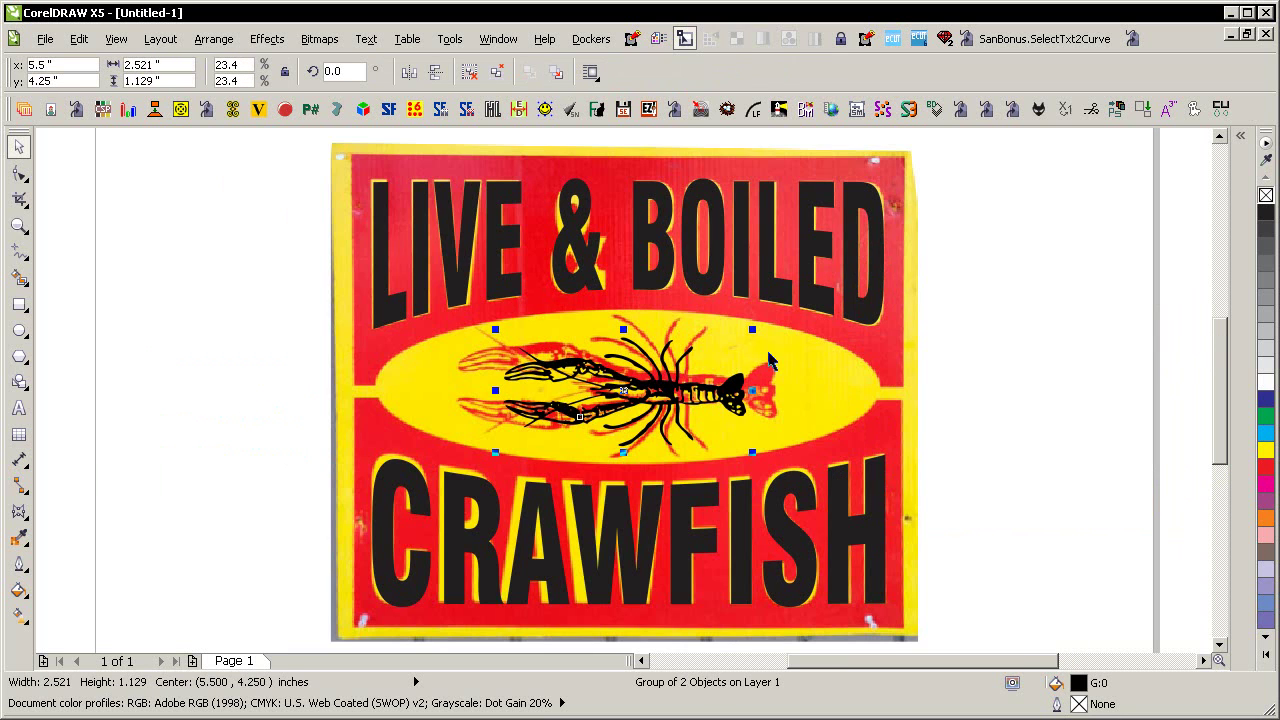
{"action": "left_click_drag", "start_coordinate": [753, 333], "coordinate": [783, 316]}
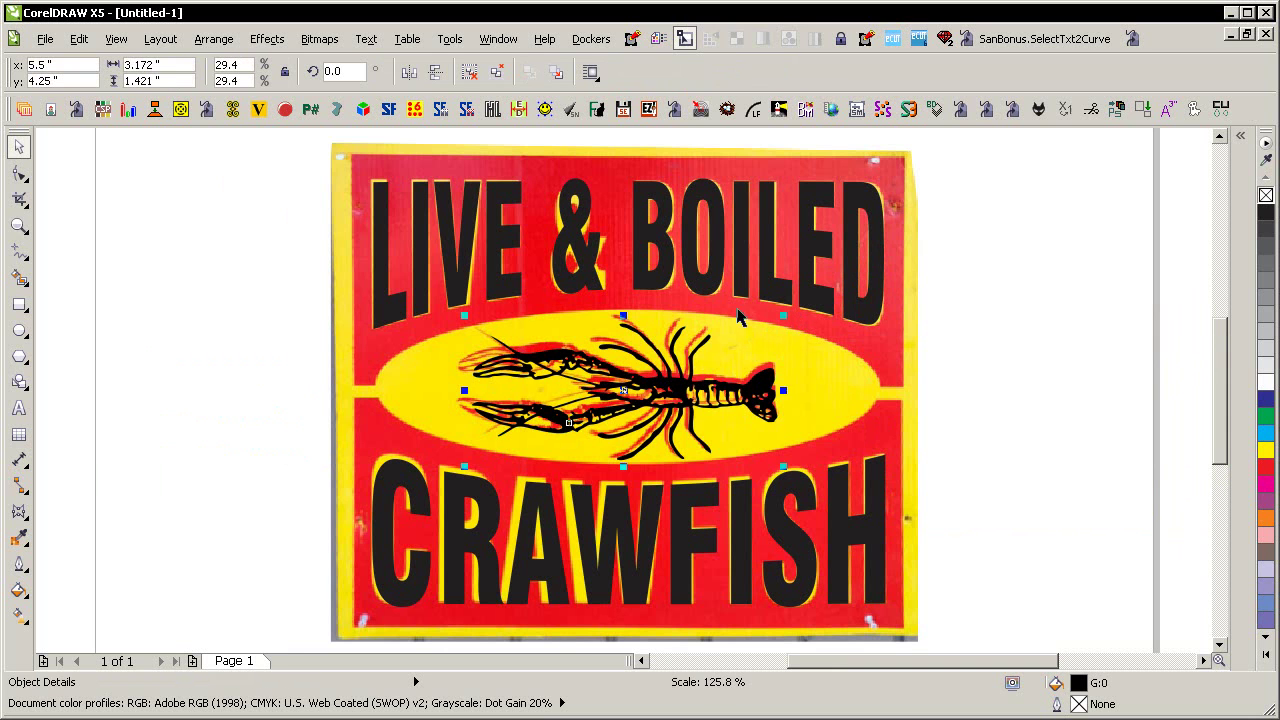
{"action": "key", "text": "Up"}
{"action": "key", "text": "Up"}
{"action": "key", "text": "Left"}
{"action": "key", "text": "Left"}
{"action": "key", "text": "Left"}
{"action": "key", "text": "Left"}
{"action": "key", "text": "Left"}
{"action": "key", "text": "Left"}
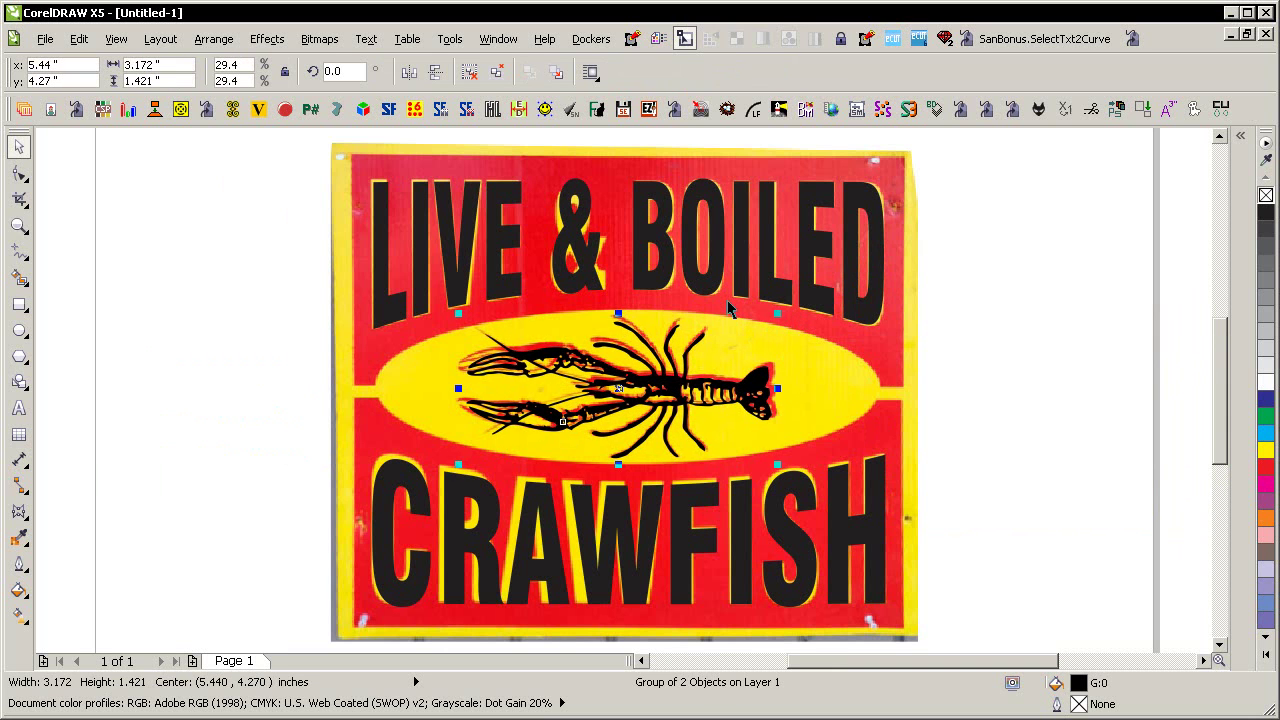
- Nudge the crawfish further up and slightly right, and widen it toward the claws to about 3.3 inches to match the photo
{"action": "key", "text": "Up"}
{"action": "key", "text": "Up"}
{"action": "key", "text": "Up"}
{"action": "key", "text": "Up"}
{"action": "key", "text": "Right"}
{"action": "key", "text": "Right"}
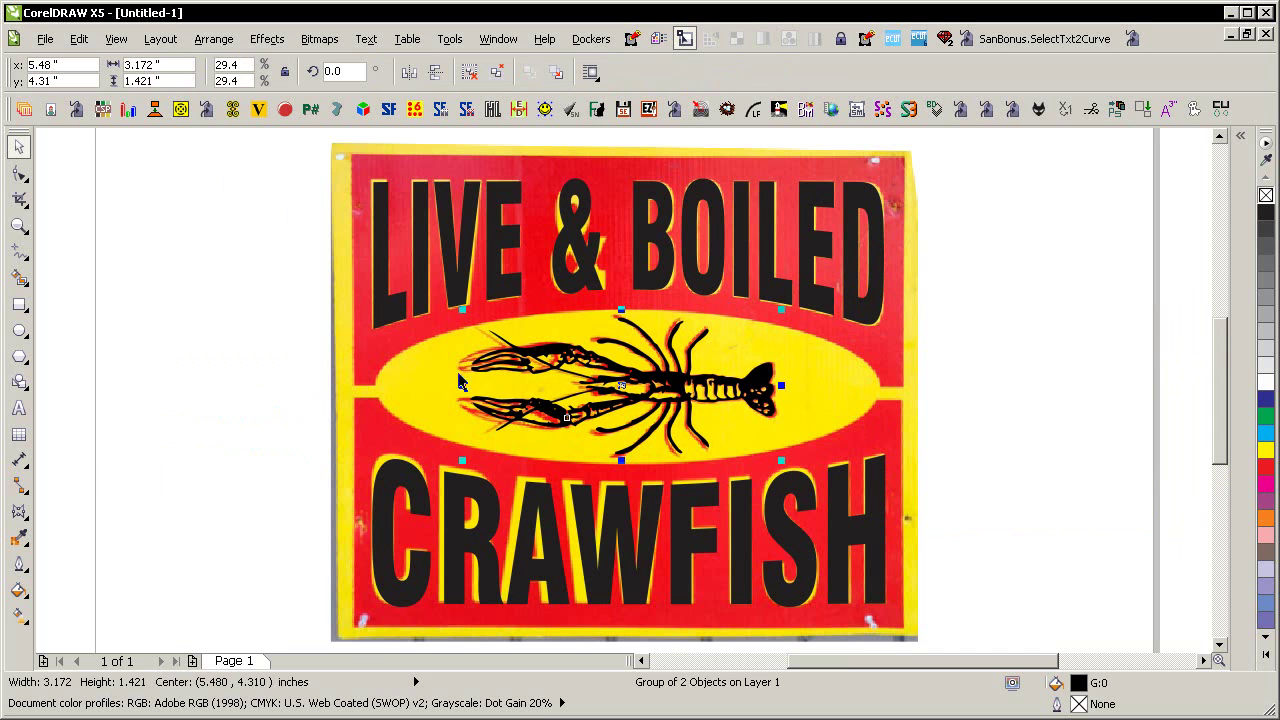
{"action": "left_click_drag", "start_coordinate": [462, 386], "coordinate": [450, 386]}
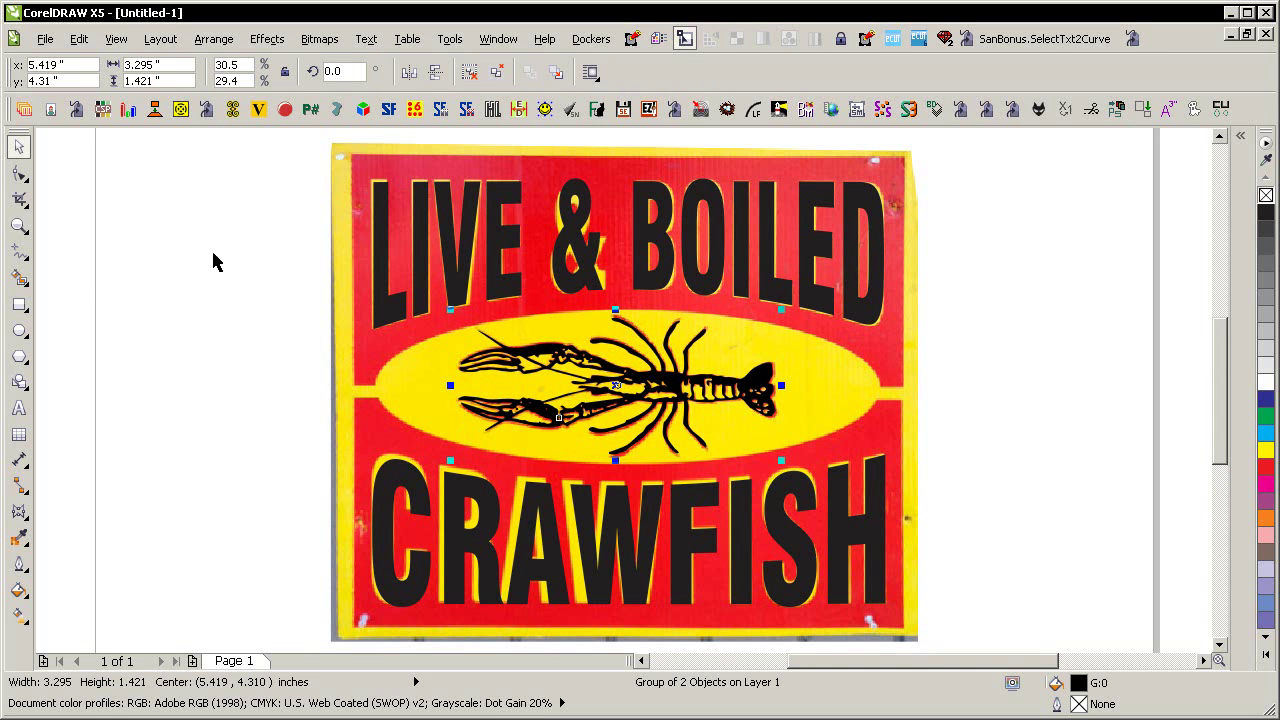
- Draw a rectangle about 5.73 by 4.93 inches around the sign's red panel
{"action": "left_click", "coordinate": [19, 304]}
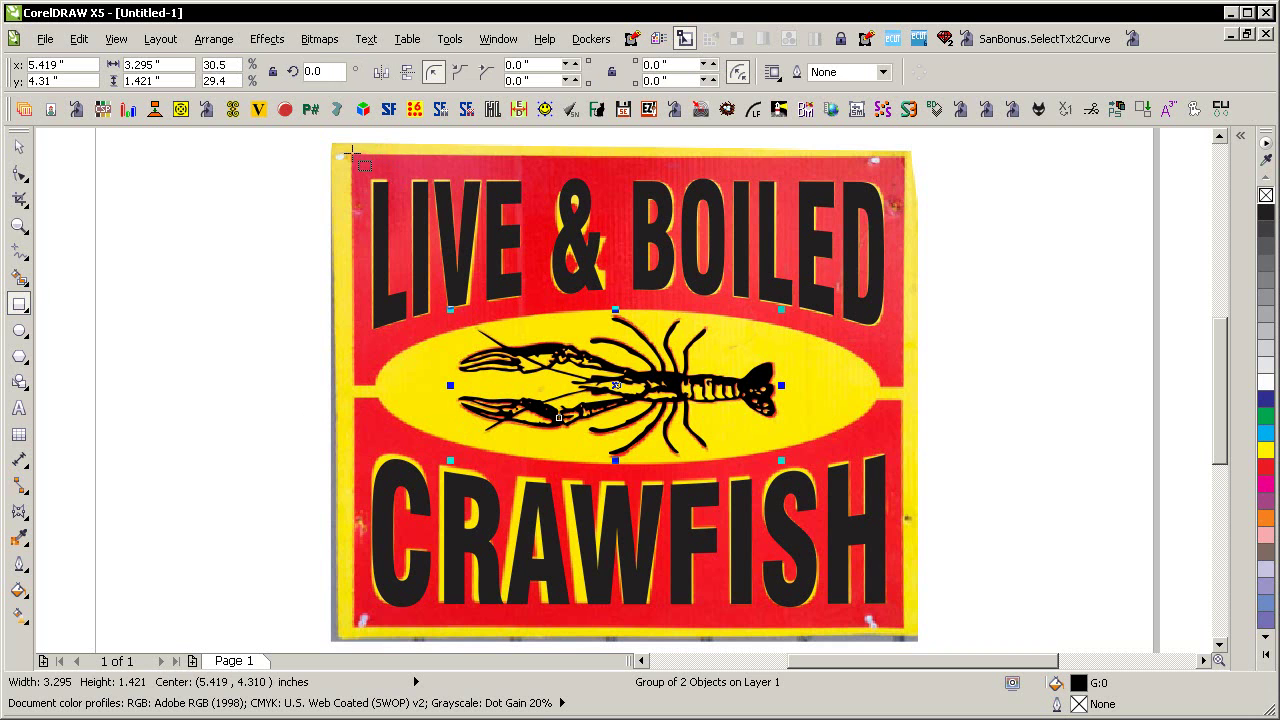
{"action": "left_click_drag", "start_coordinate": [352, 153], "coordinate": [902, 629]}
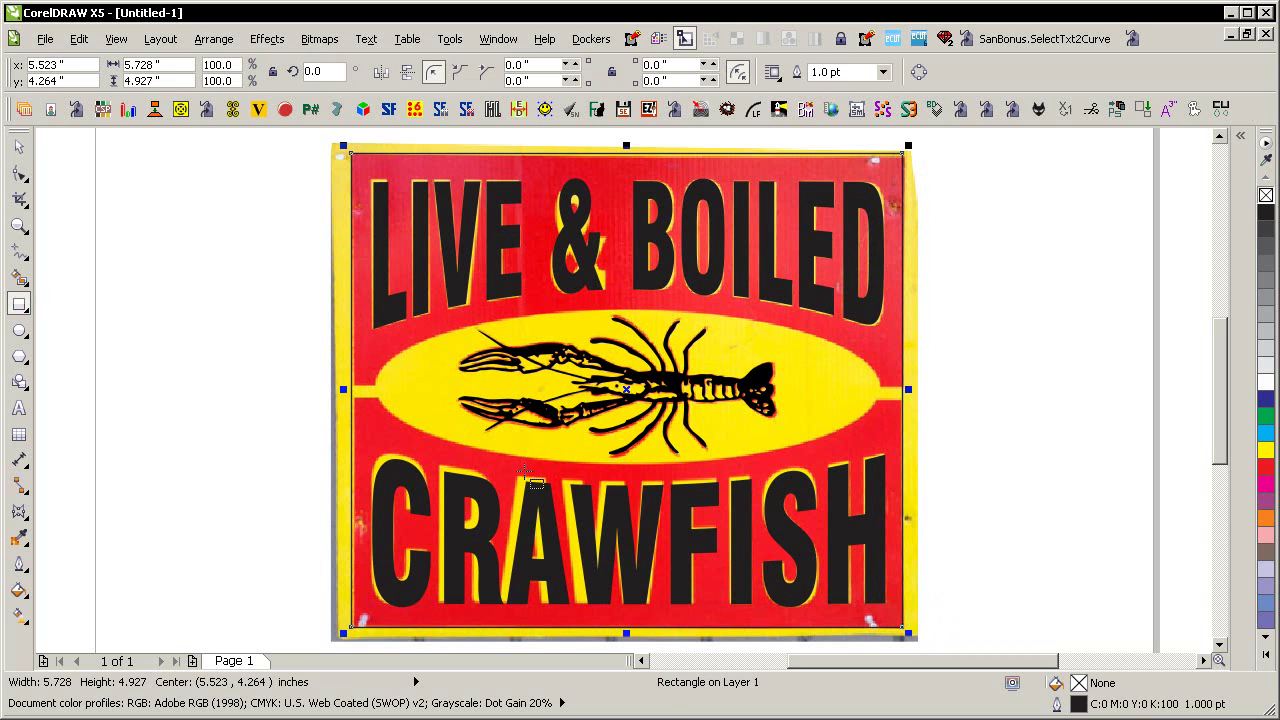
- Draw an ellipse over the sign's yellow oval and stretch its top and bottom to about 5.21 by 1.6 inches
{"action": "scroll", "coordinate": [803, 455], "scroll_direction": "up", "scroll_amount": 1}
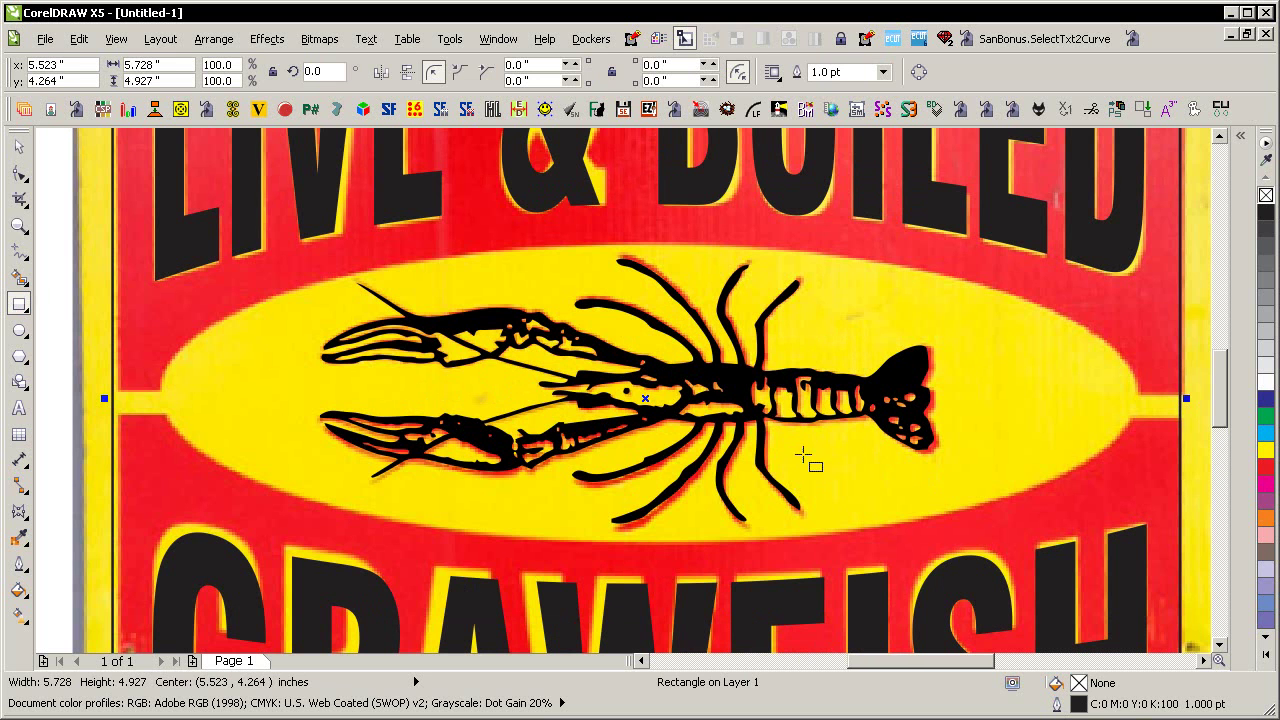
{"action": "key", "text": "F7"}
{"action": "scroll", "coordinate": [729, 351], "scroll_direction": "down", "scroll_amount": 1}
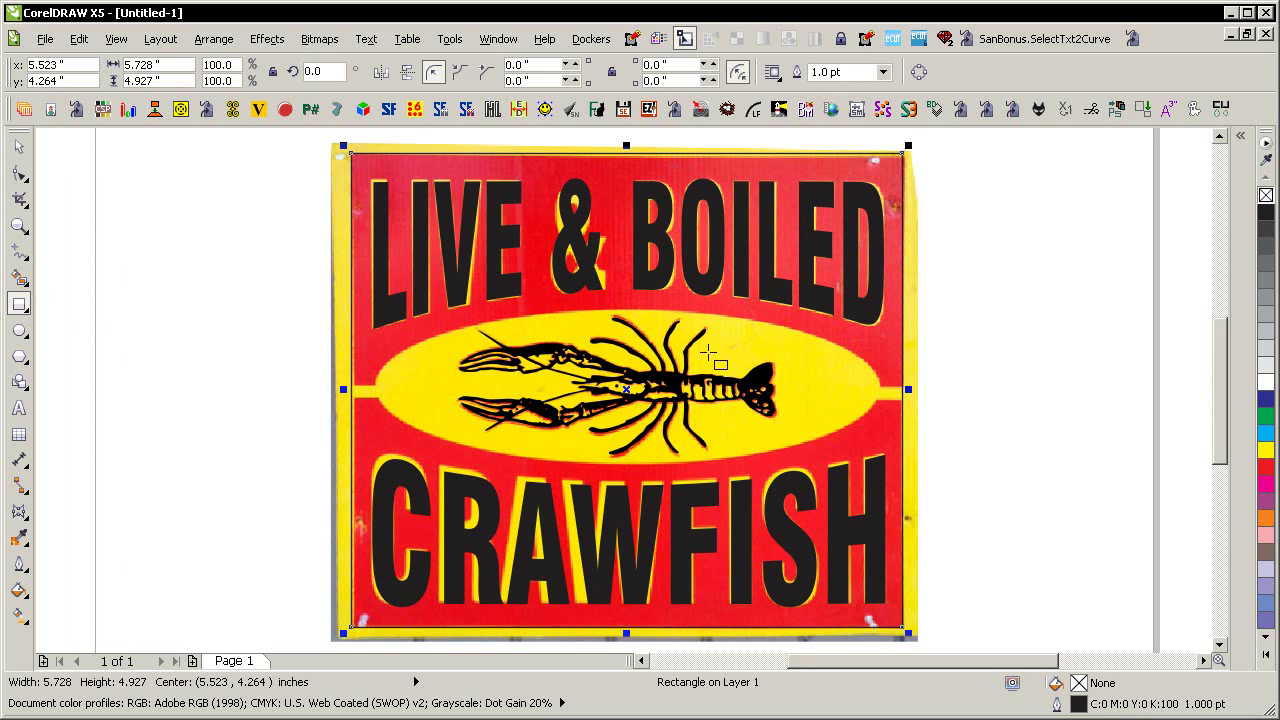
{"action": "left_click", "coordinate": [20, 332]}
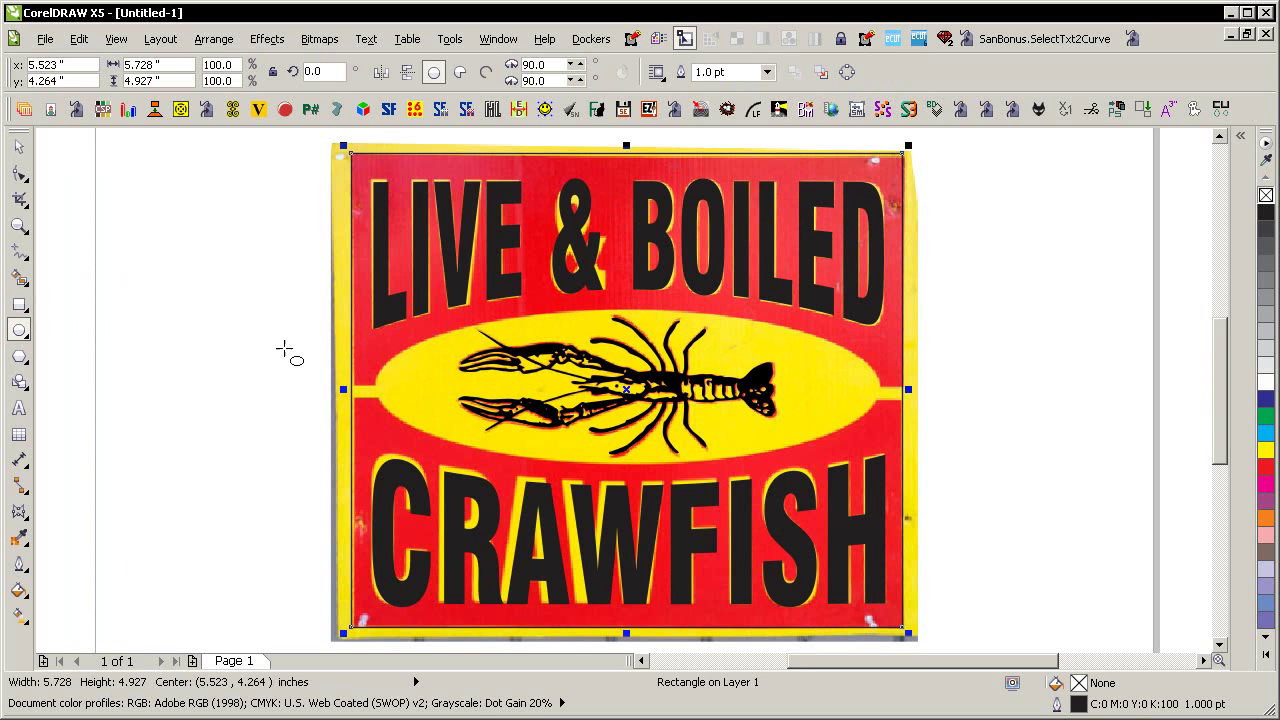
{"action": "left_click_drag", "start_coordinate": [375, 320], "coordinate": [878, 463]}
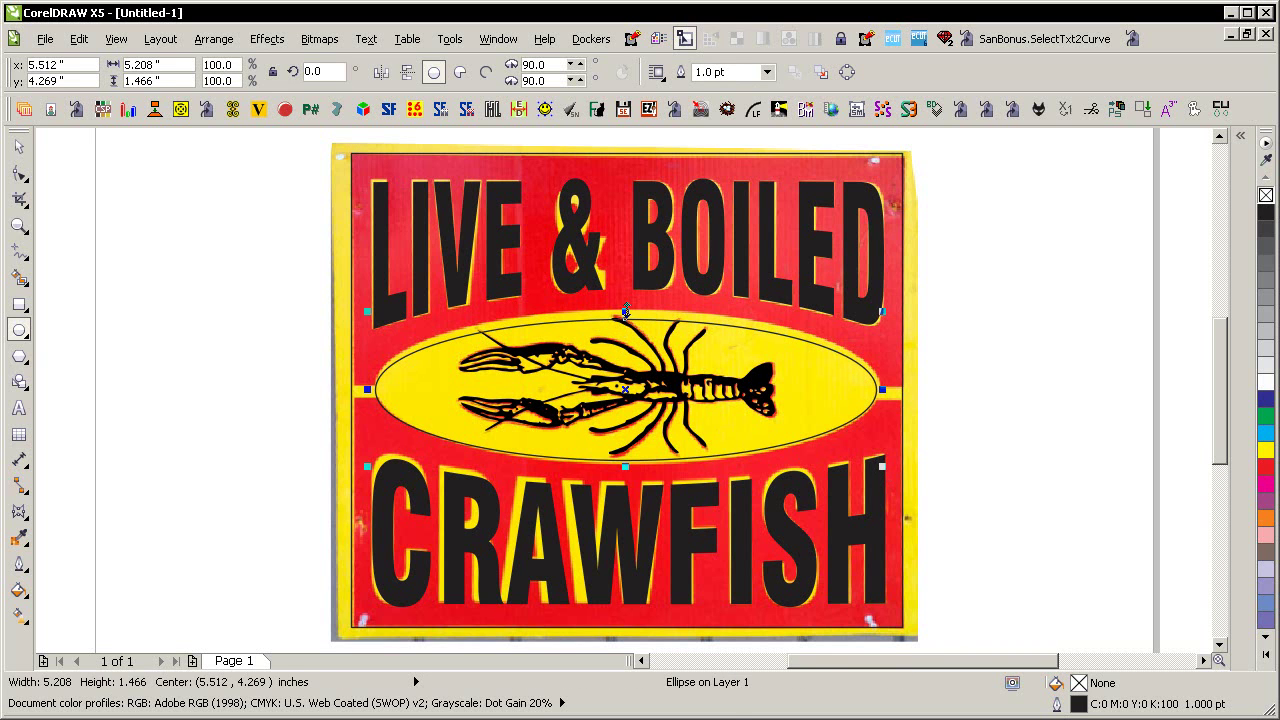
{"action": "left_click_drag", "start_coordinate": [625, 313], "coordinate": [626, 298]}
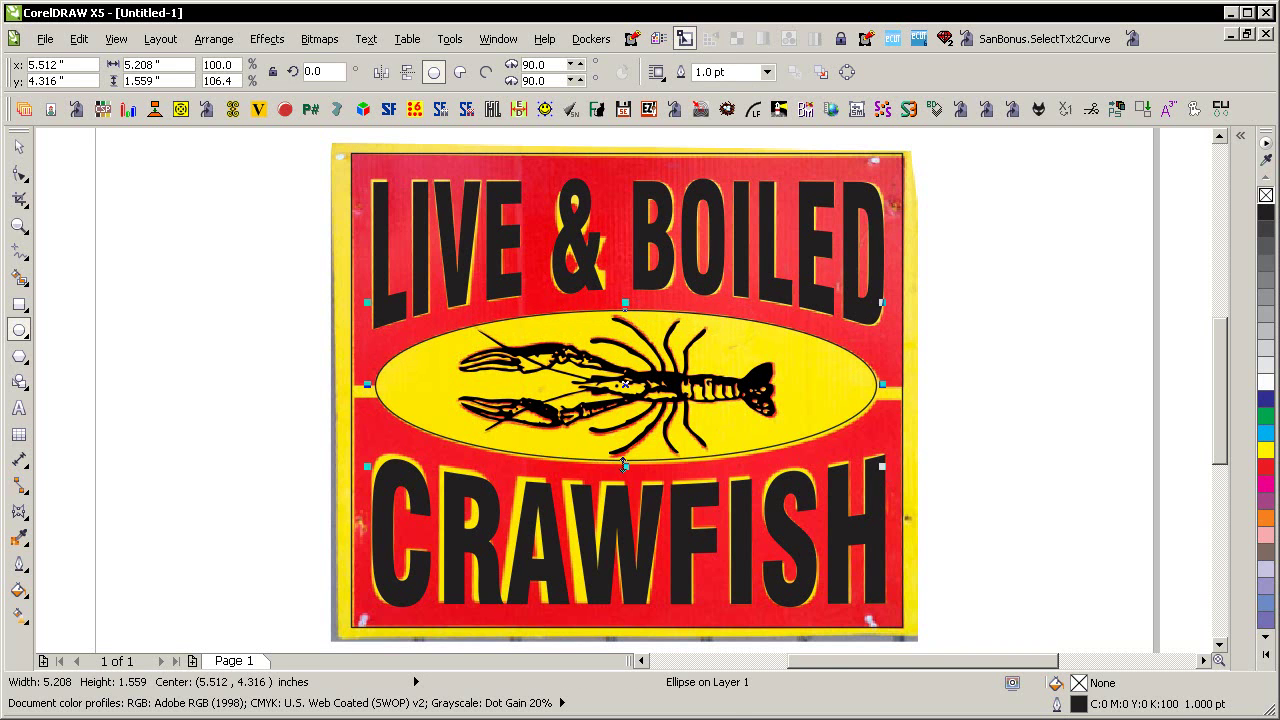
{"action": "left_click_drag", "start_coordinate": [627, 463], "coordinate": [631, 472]}
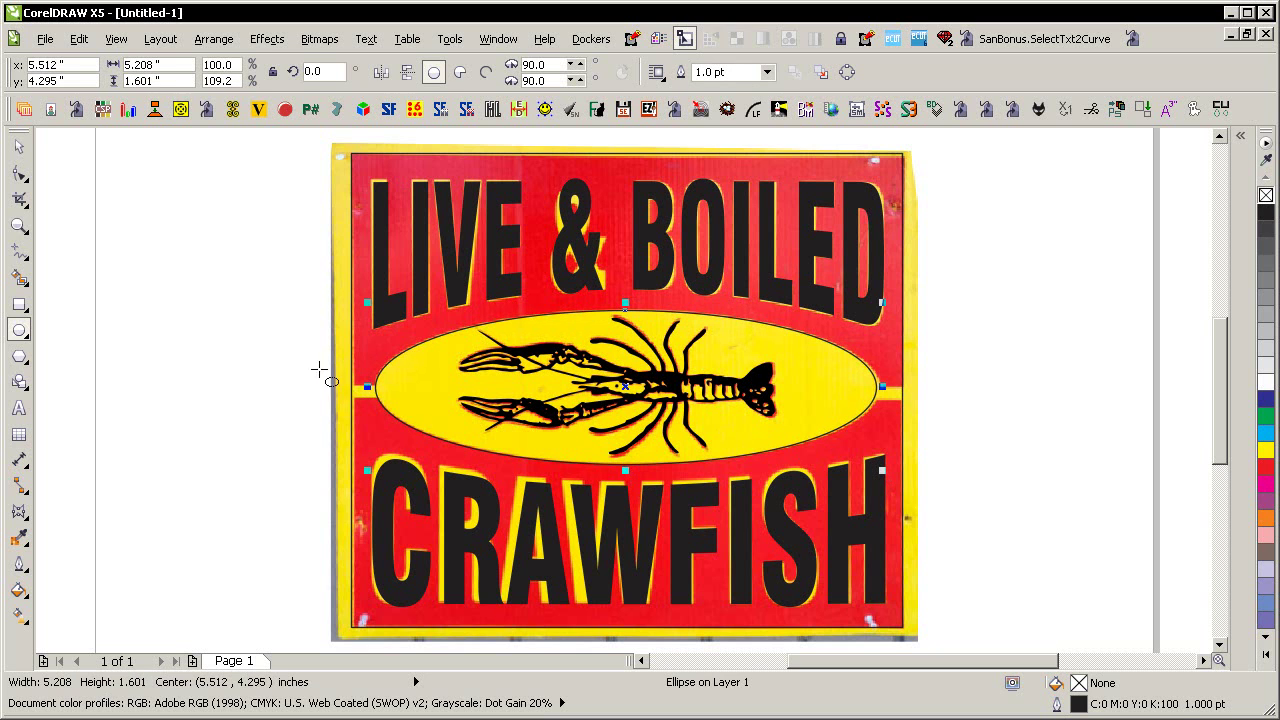
- Draw a small rectangle over the yellow bar left of the oval and fit it at about 0.69 by 0.13 inches
{"action": "left_click", "coordinate": [19, 304]}
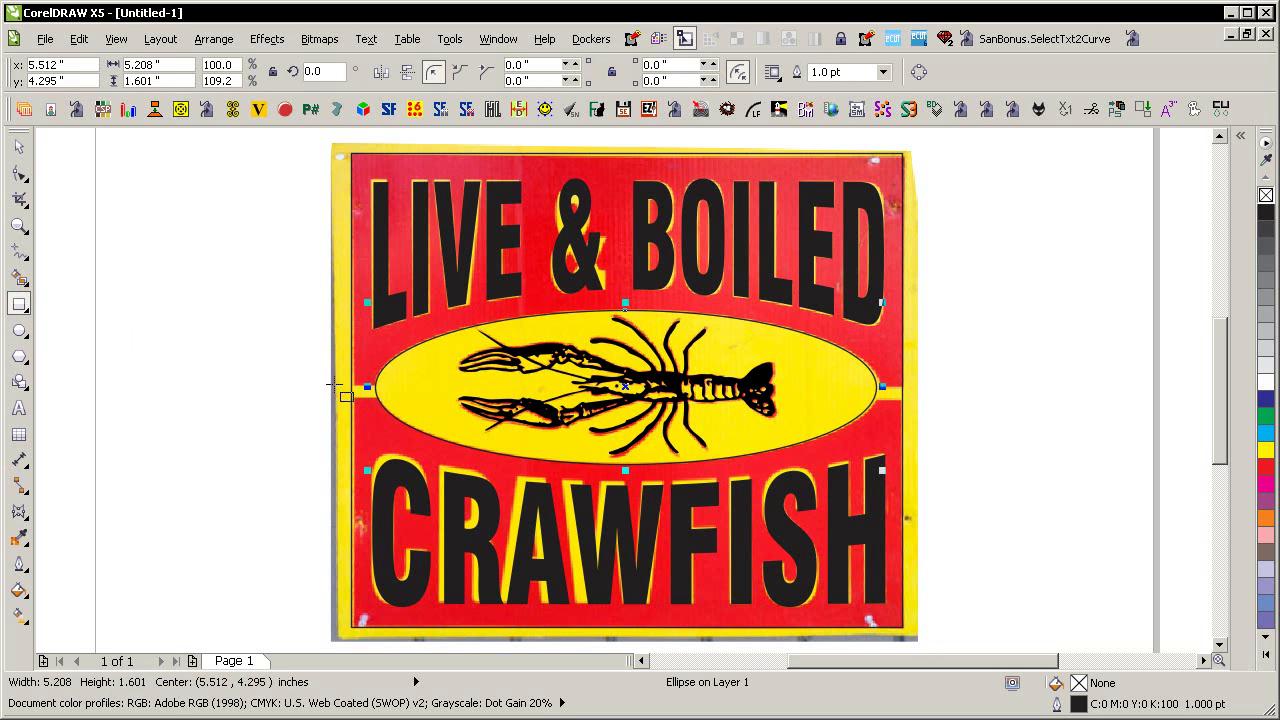
{"action": "left_click_drag", "start_coordinate": [318, 370], "coordinate": [397, 382]}
{"action": "scroll", "coordinate": [386, 395], "scroll_direction": "up", "scroll_amount": 2}
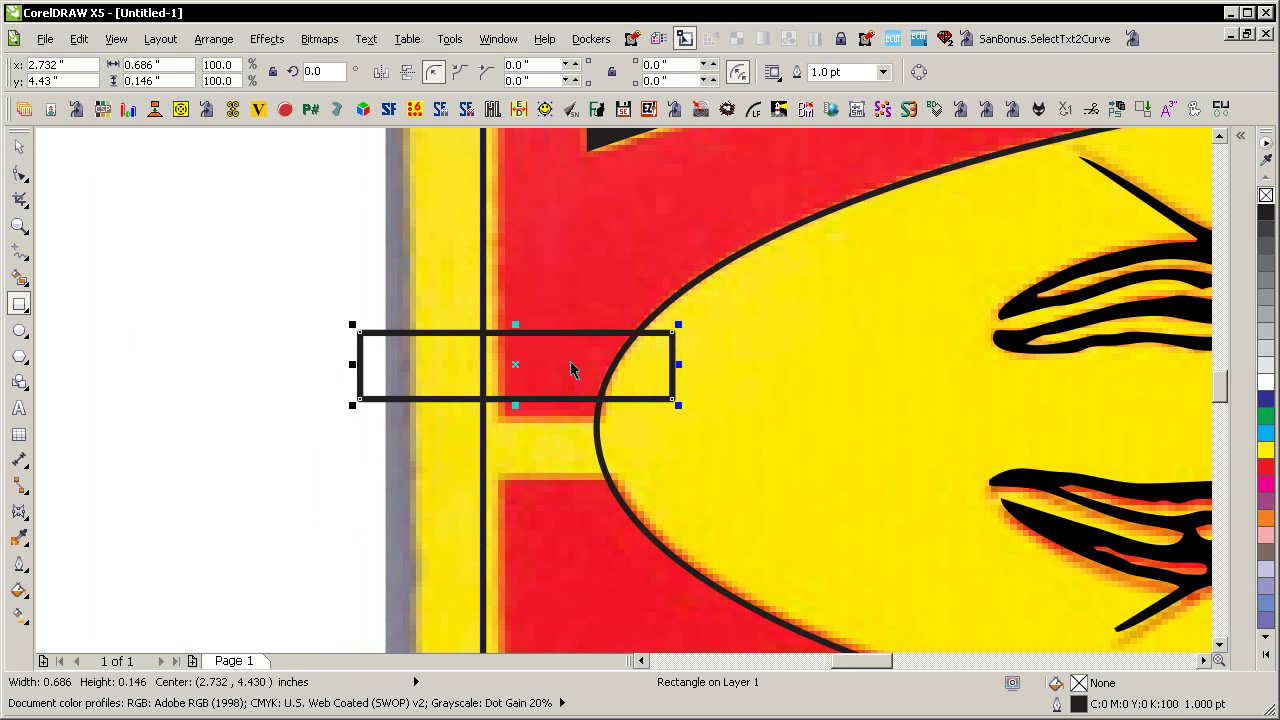
{"action": "key", "text": "space"}
{"action": "left_click_drag", "start_coordinate": [571, 366], "coordinate": [527, 415]}
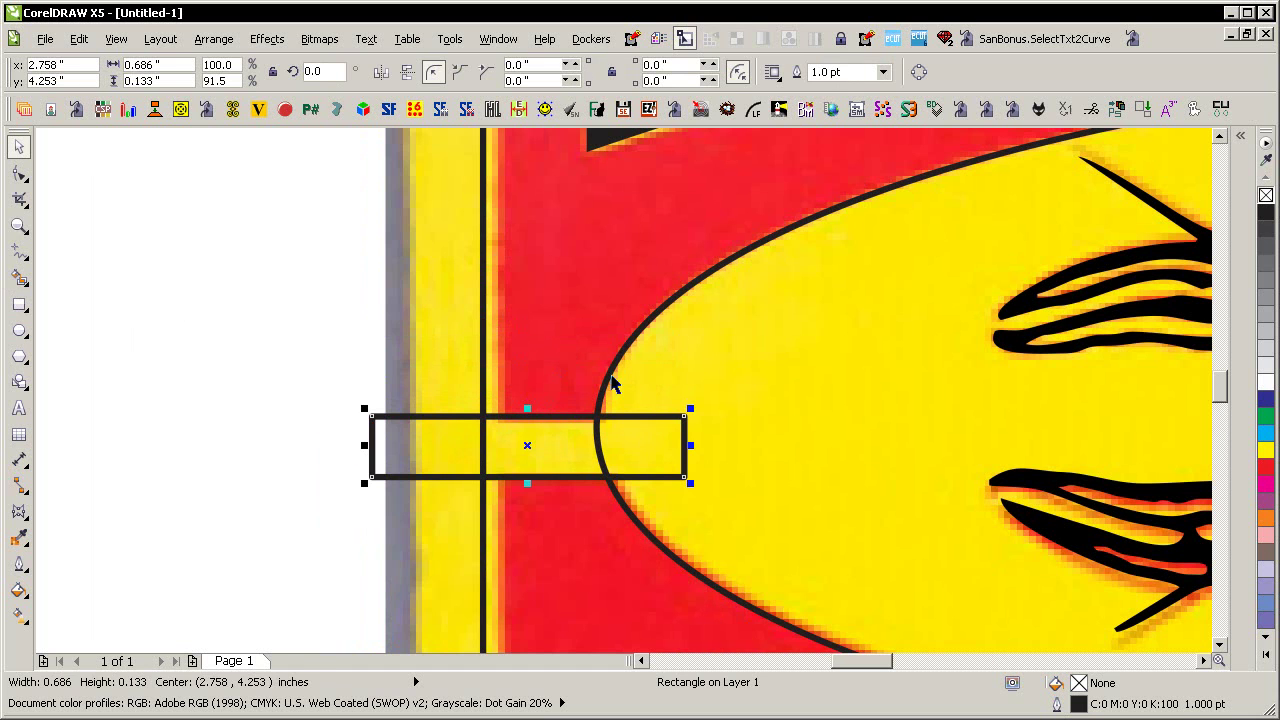
- Align the small bar rectangle with the ellipse on a common horizontal centre line
{"action": "left_click", "coordinate": [611, 385], "text": "shift"}
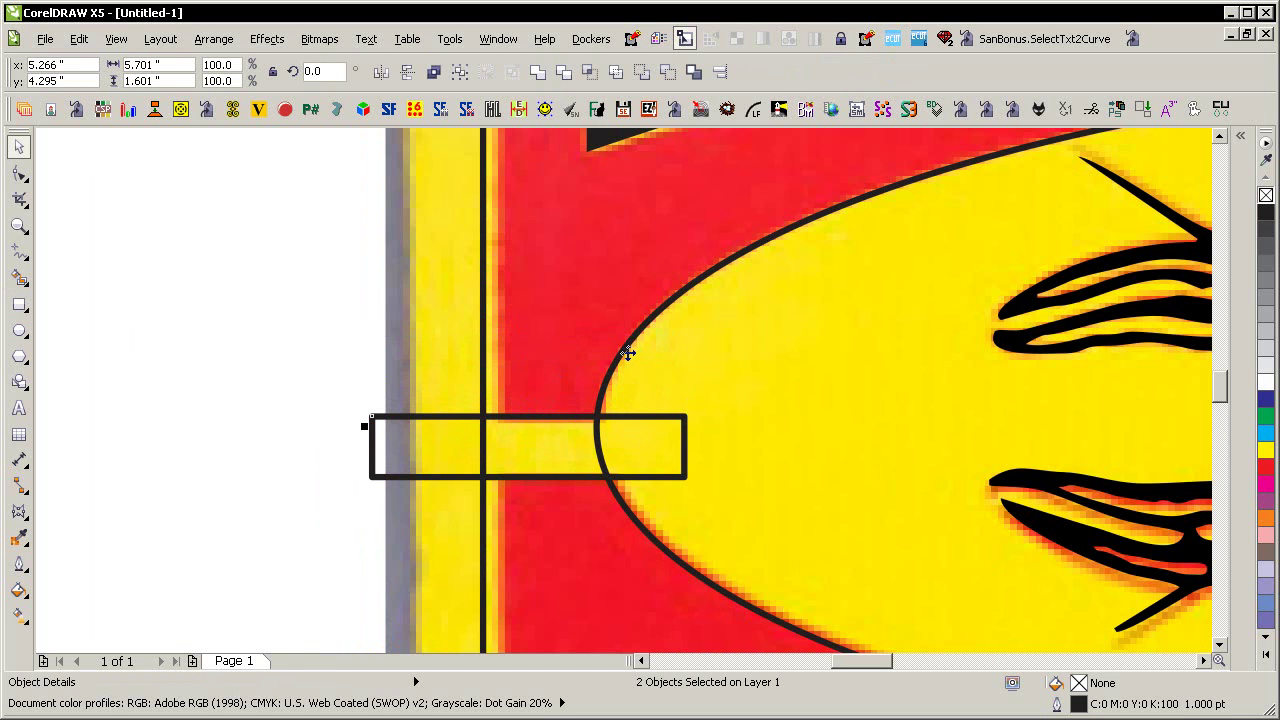
{"action": "key", "text": "e"}
{"action": "key", "text": "F4"}
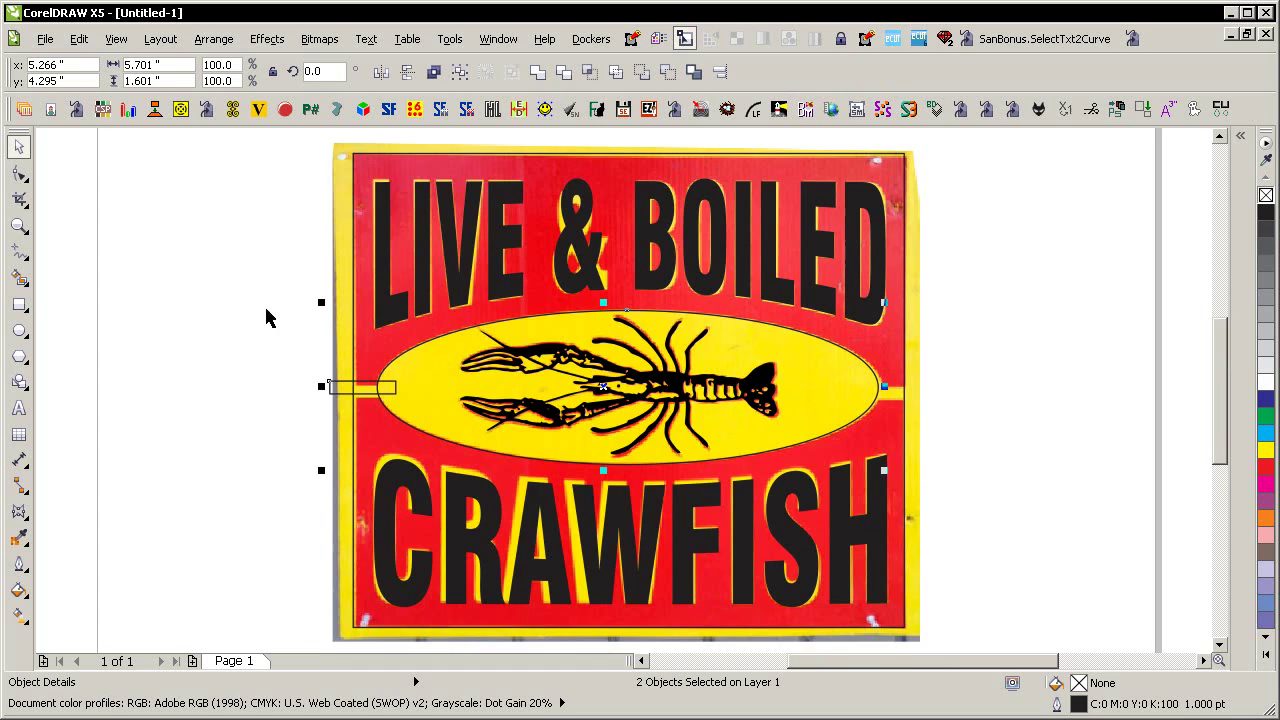
- Copy the small bar rectangle straight across to the yellow bar at the oval's right end
{"action": "left_click", "coordinate": [237, 463]}
{"action": "left_click_drag", "start_coordinate": [342, 389], "coordinate": [882, 405]}
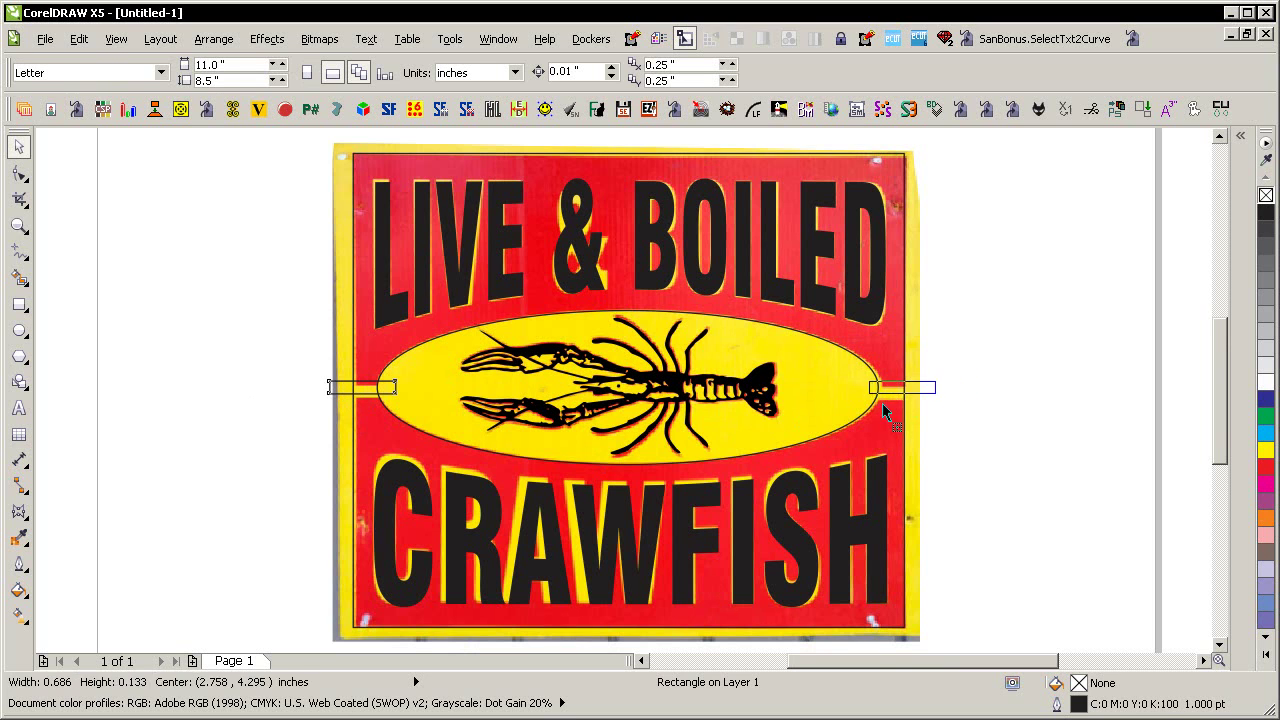
{"action": "left_click", "coordinate": [271, 414]}
{"action": "left_click", "coordinate": [418, 358]}
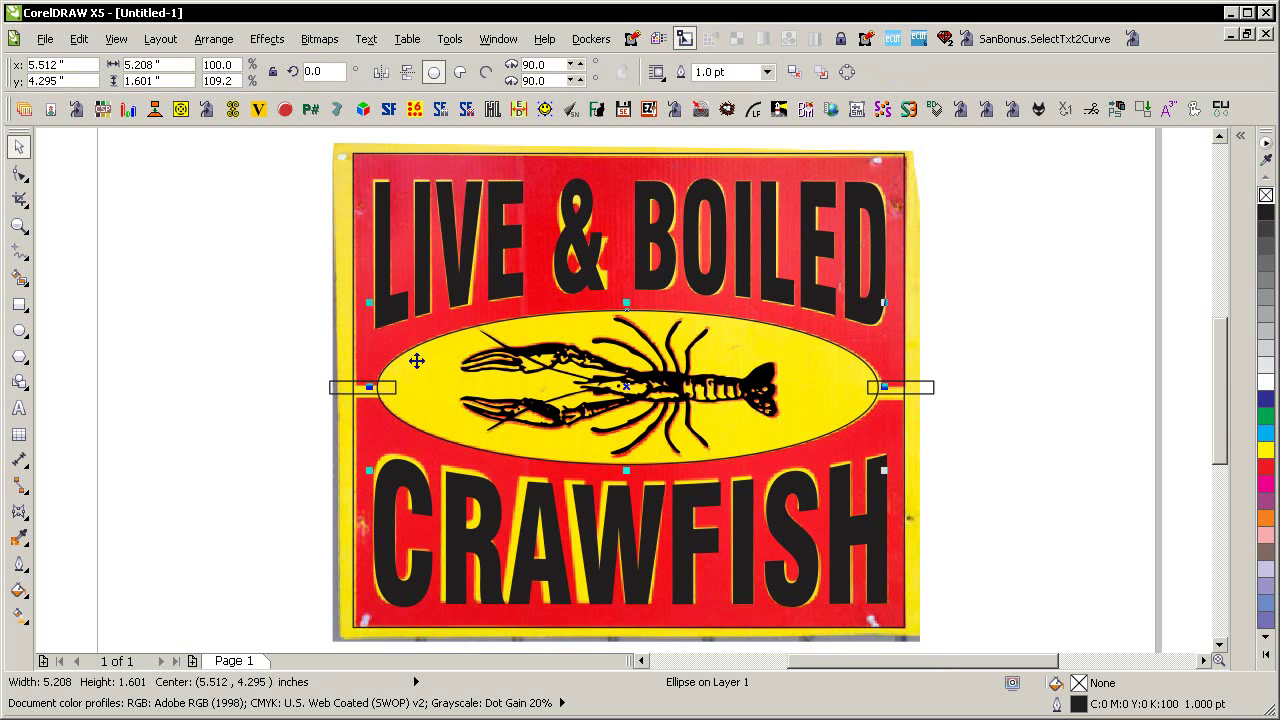
{"action": "left_click", "coordinate": [358, 185], "text": "shift"}
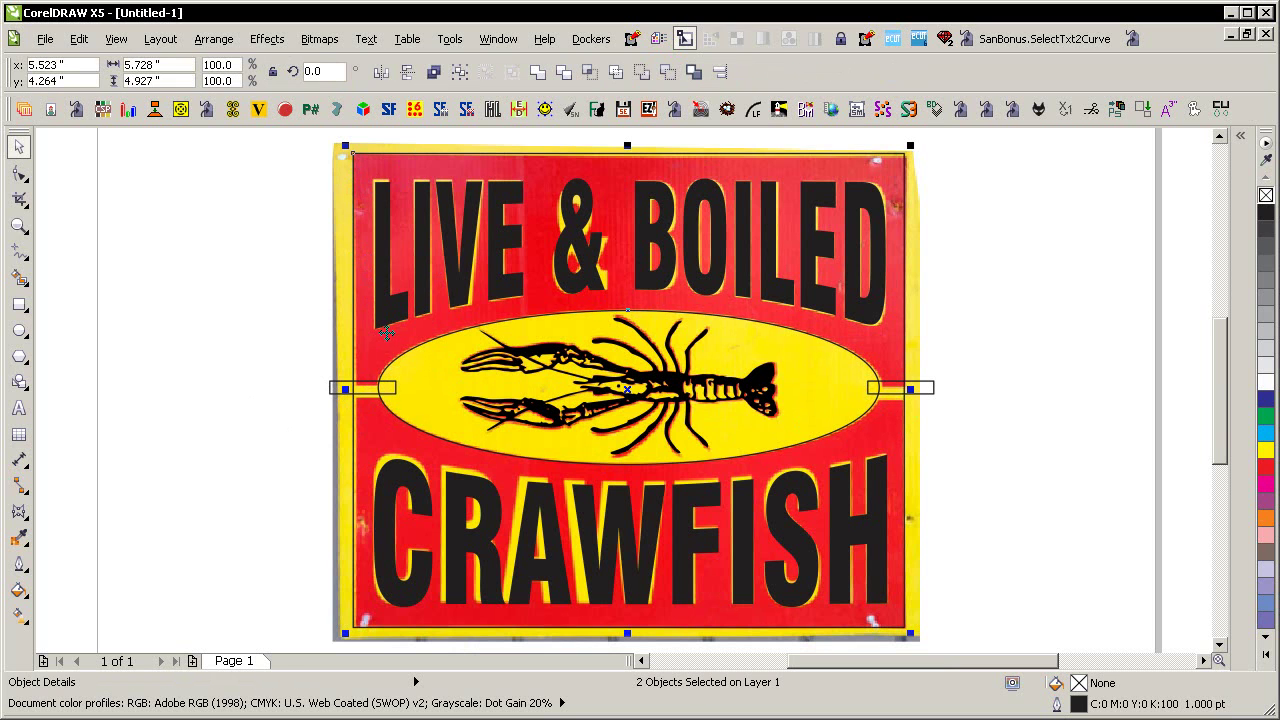
{"action": "left_click", "coordinate": [988, 339]}
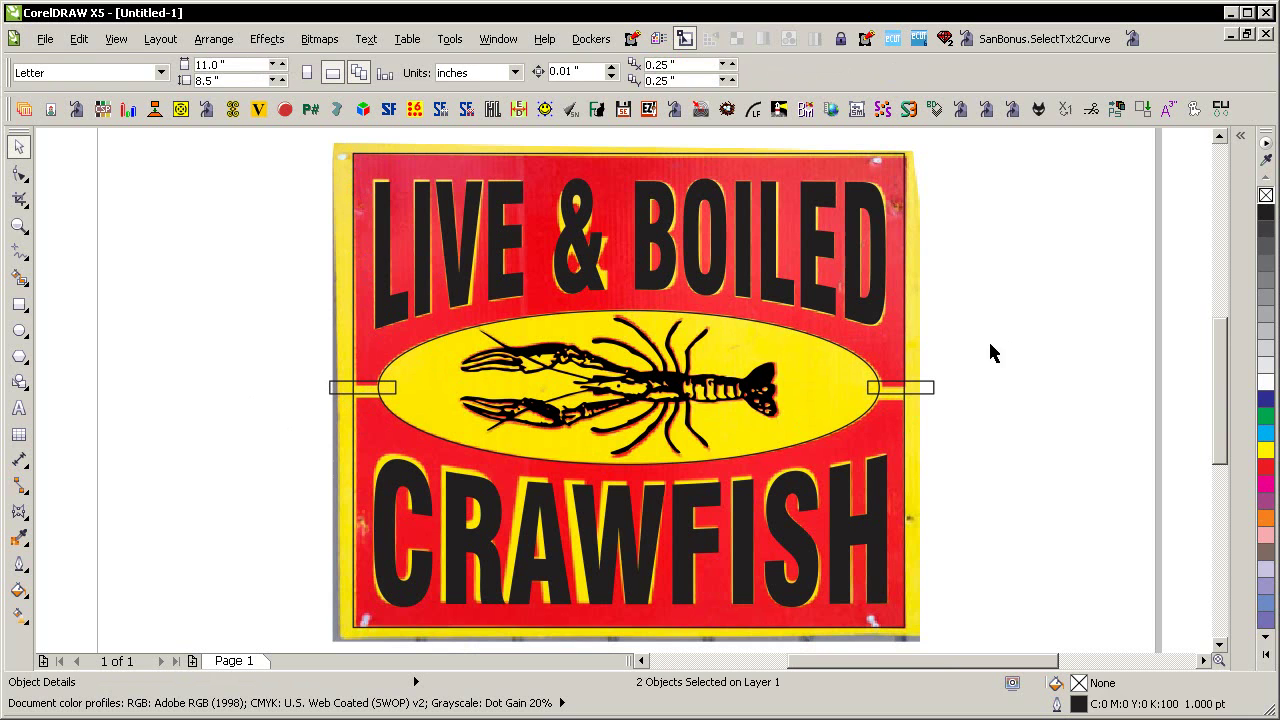
{"action": "left_click", "coordinate": [922, 393]}
{"action": "left_click", "coordinate": [955, 390]}
{"action": "left_click", "coordinate": [932, 388]}
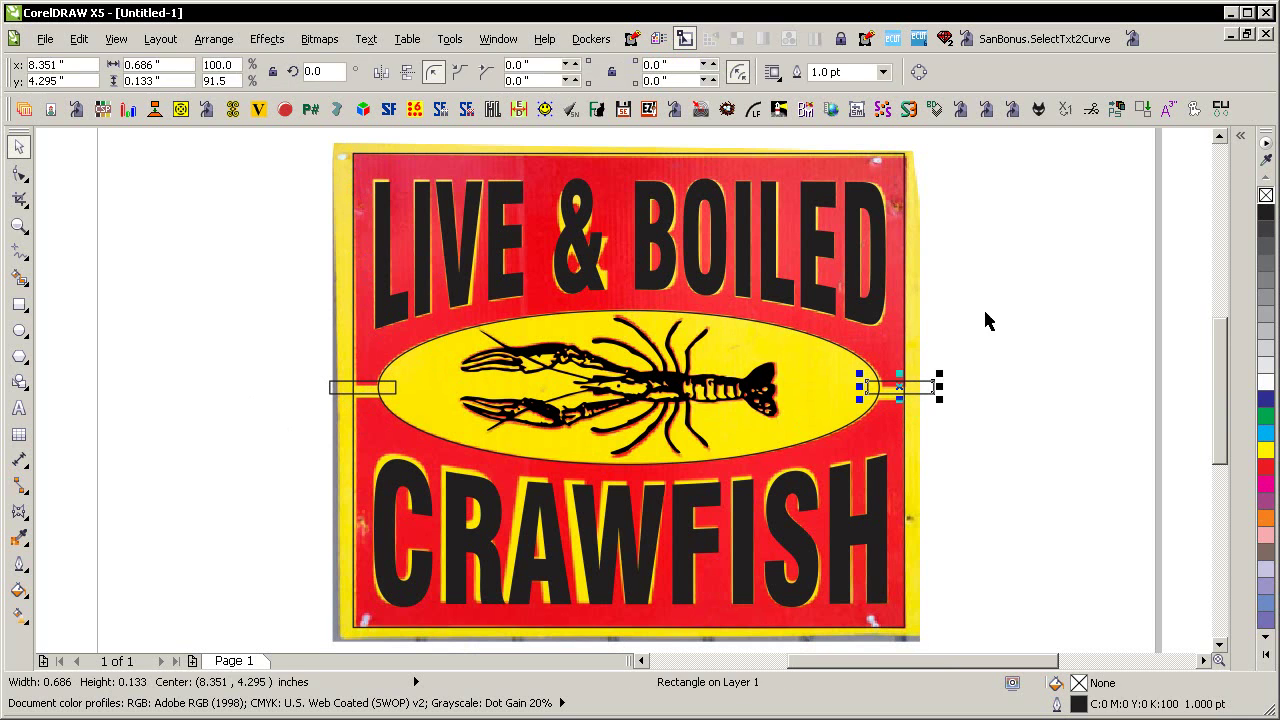
{"action": "left_click", "coordinate": [1002, 280]}
- Apply an outside contour with one step to the panel rectangle
{"action": "left_click", "coordinate": [906, 176]}
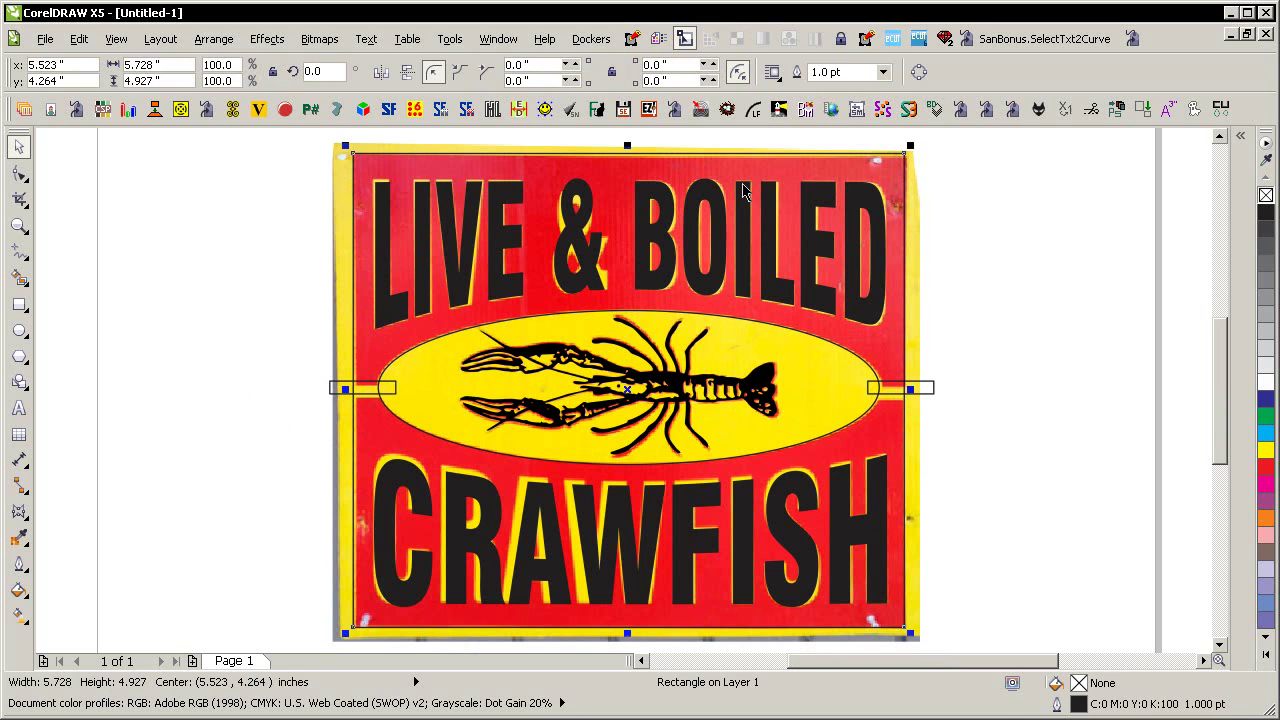
{"action": "left_click", "coordinate": [19, 512]}
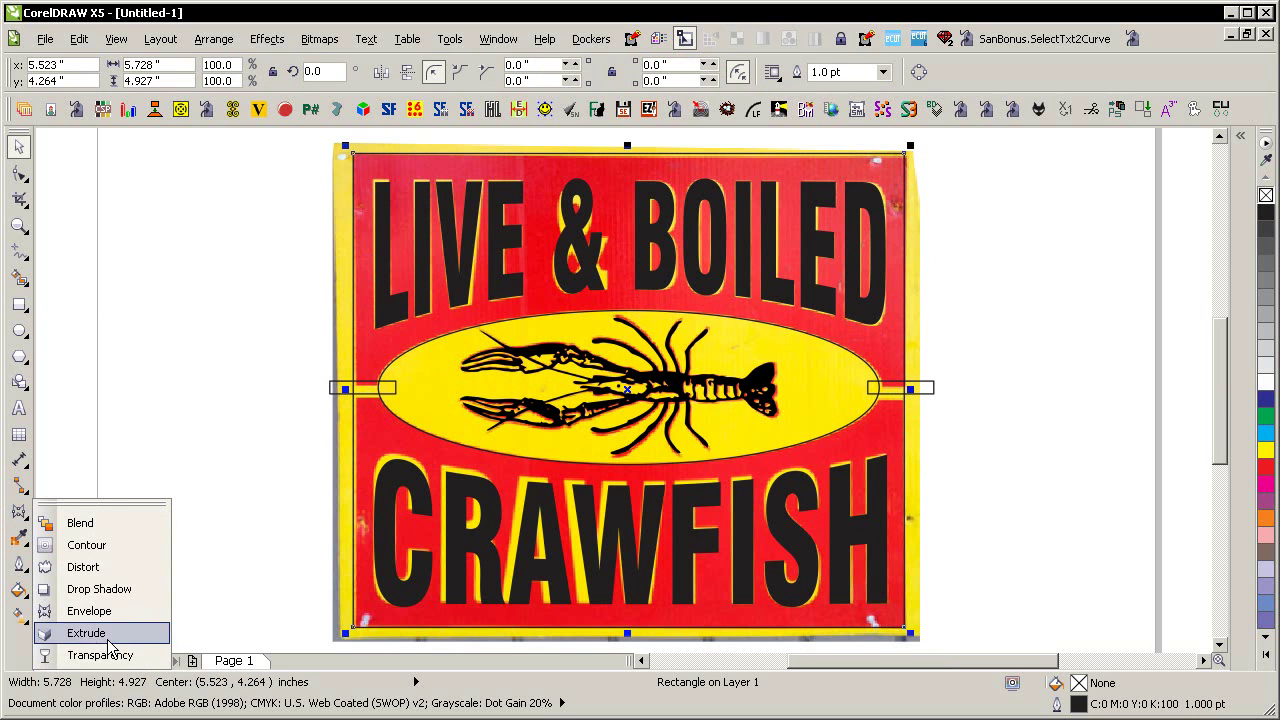
{"action": "left_click", "coordinate": [86, 545]}
{"action": "left_click_drag", "start_coordinate": [337, 214], "coordinate": [300, 429]}
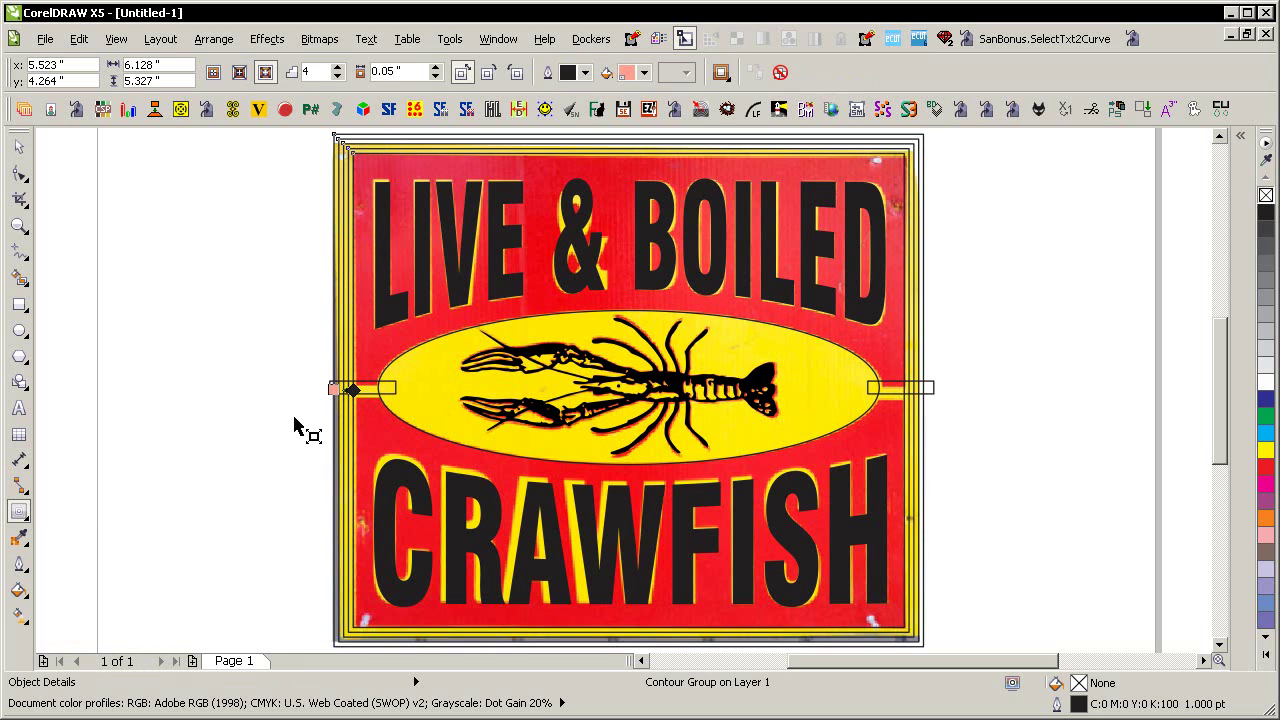
{"action": "left_click_drag", "start_coordinate": [320, 76], "coordinate": [299, 78]}
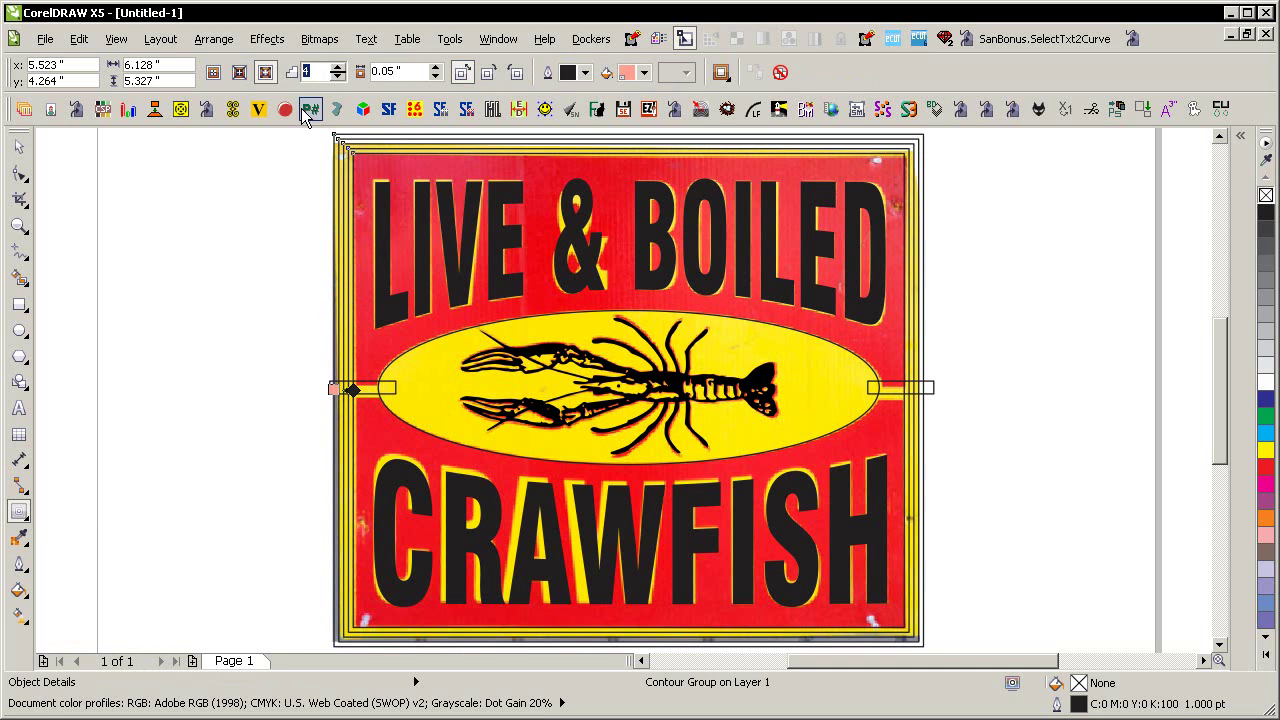
{"action": "type", "text": "1"}
{"action": "key", "text": "Tab"}
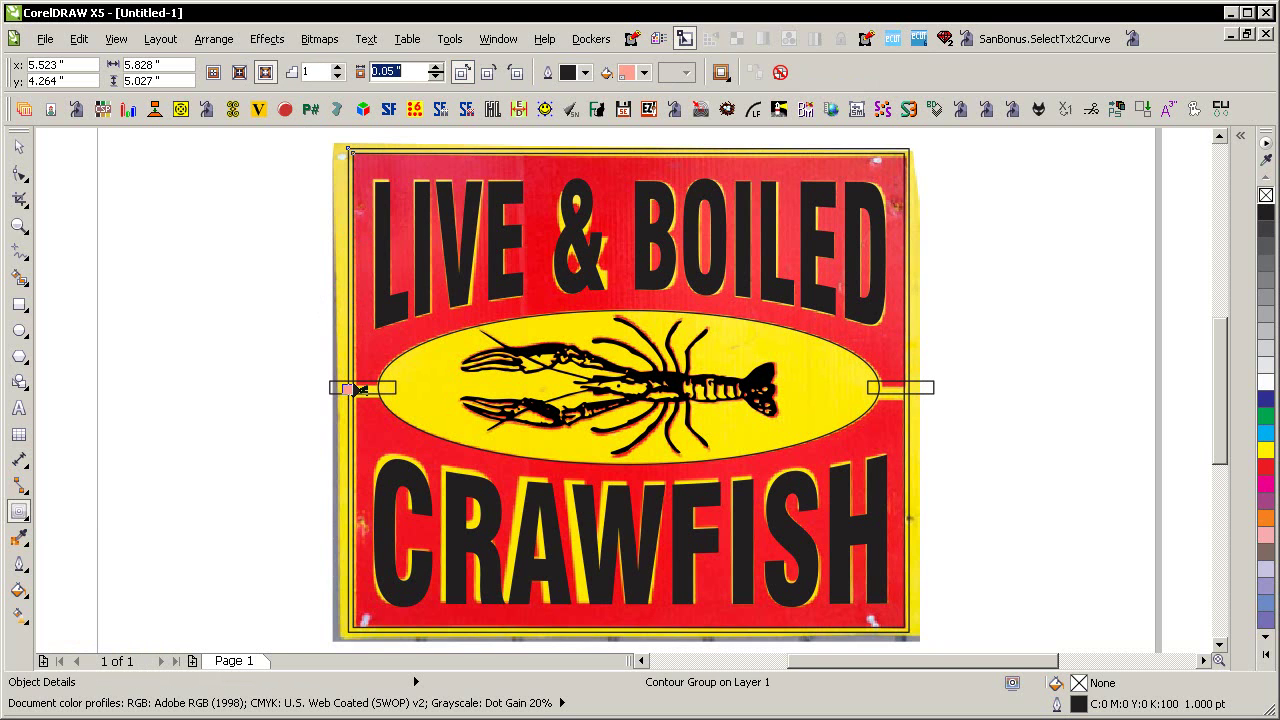
- Set the panel rectangle's contour offset to 0.2 inches
{"action": "type", "text": "1"}
{"action": "key", "text": "Return"}
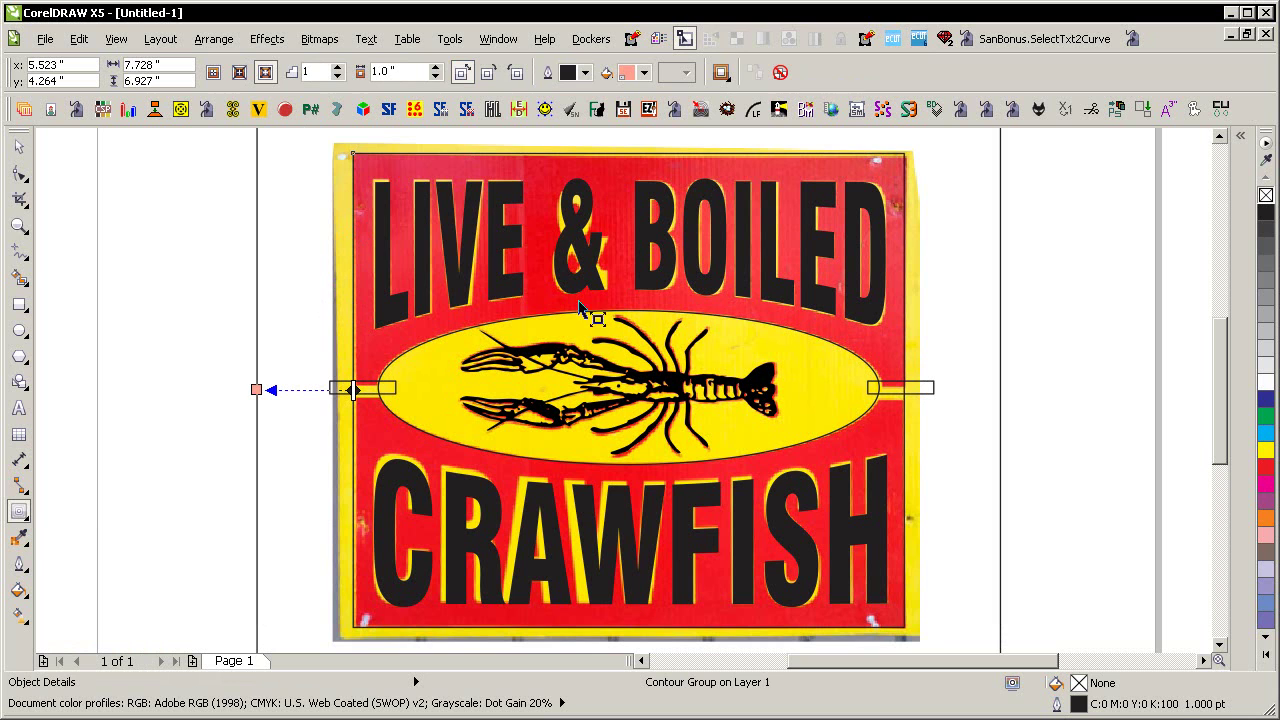
{"action": "double_click", "coordinate": [405, 72]}
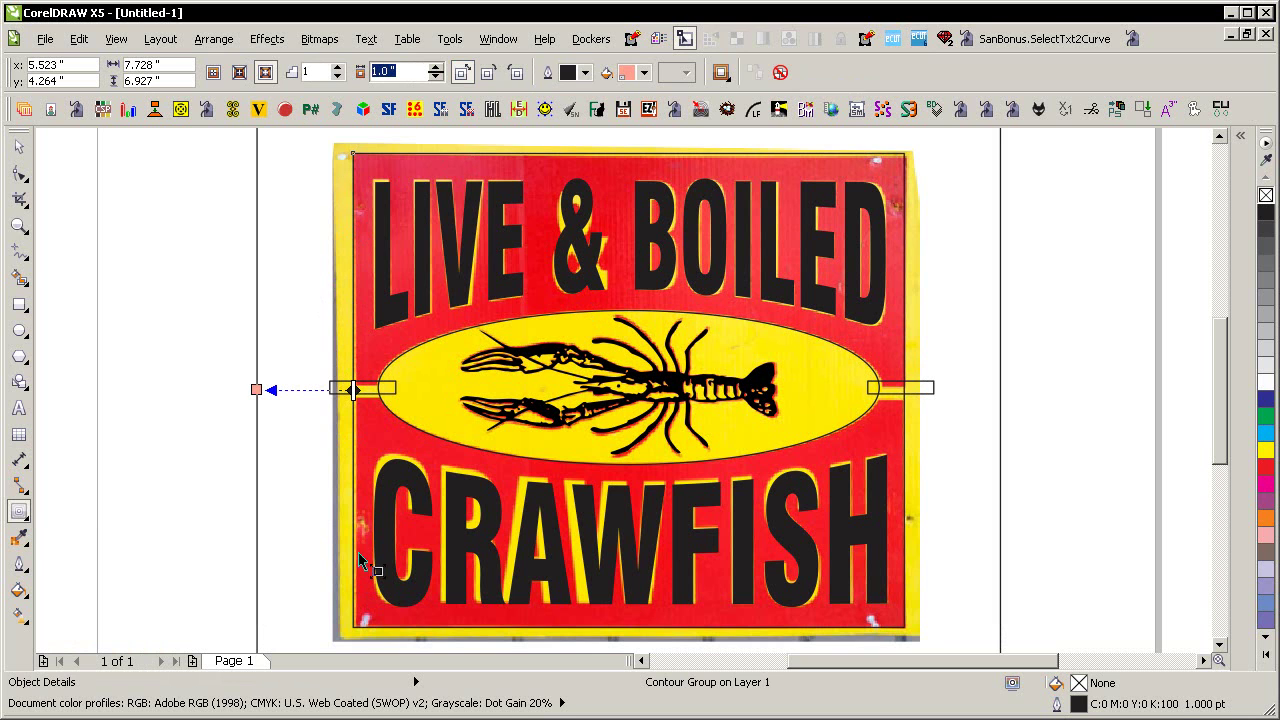
{"action": "key", "text": "BackSpace"}
{"action": "type", "text": ".2"}
{"action": "key", "text": "Return"}
- Break the contour group apart so the outer border becomes a separate rectangle from the panel
{"action": "key", "text": "space"}
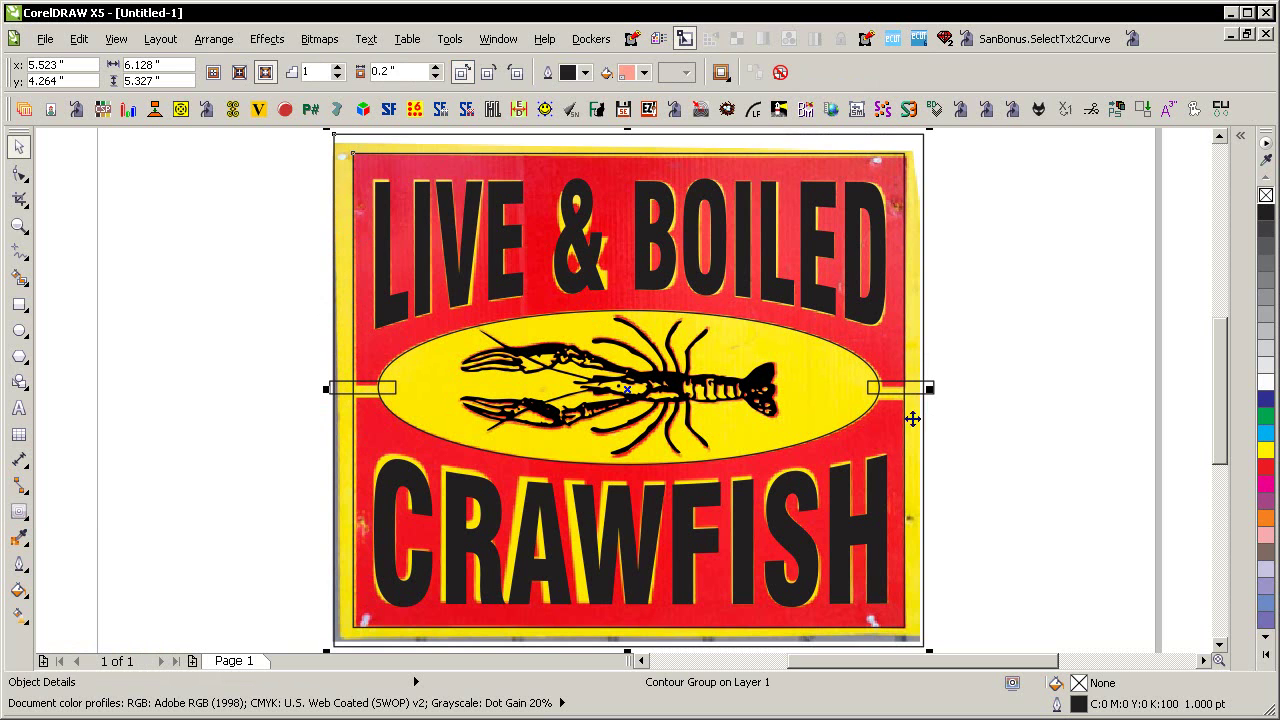
{"action": "key", "text": "ctrl+k"}
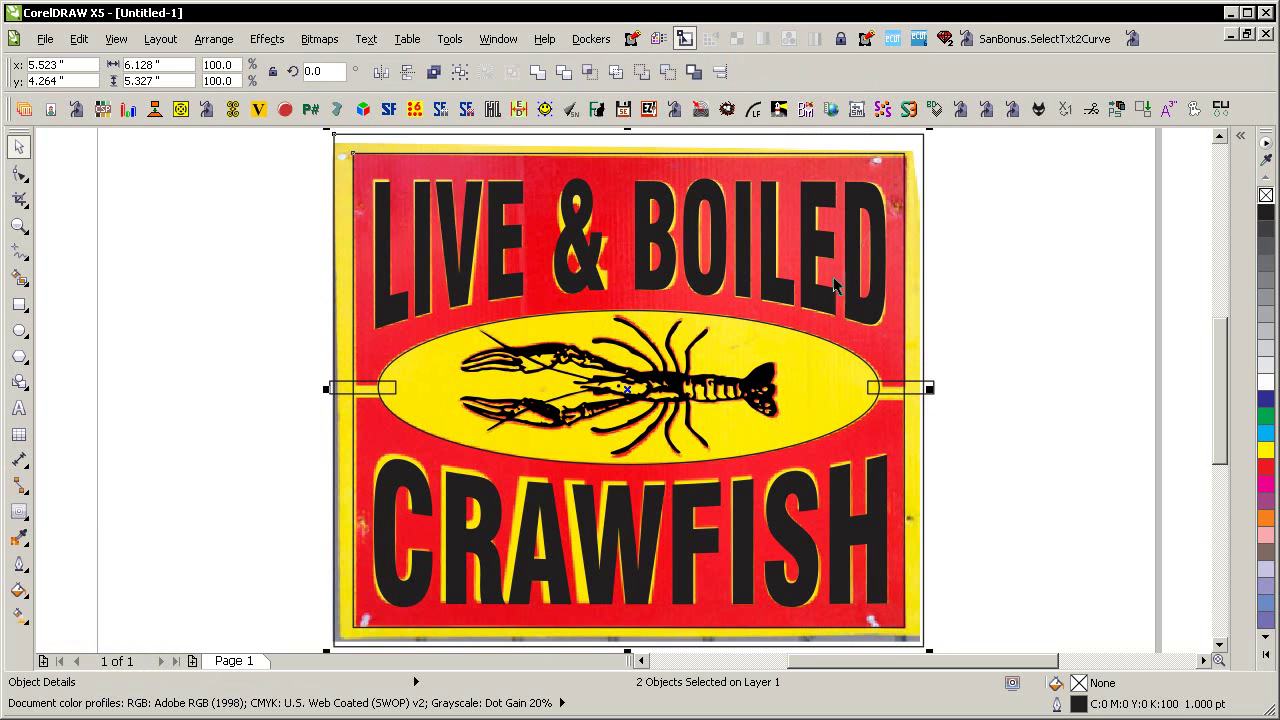
{"action": "left_click", "coordinate": [1012, 270]}
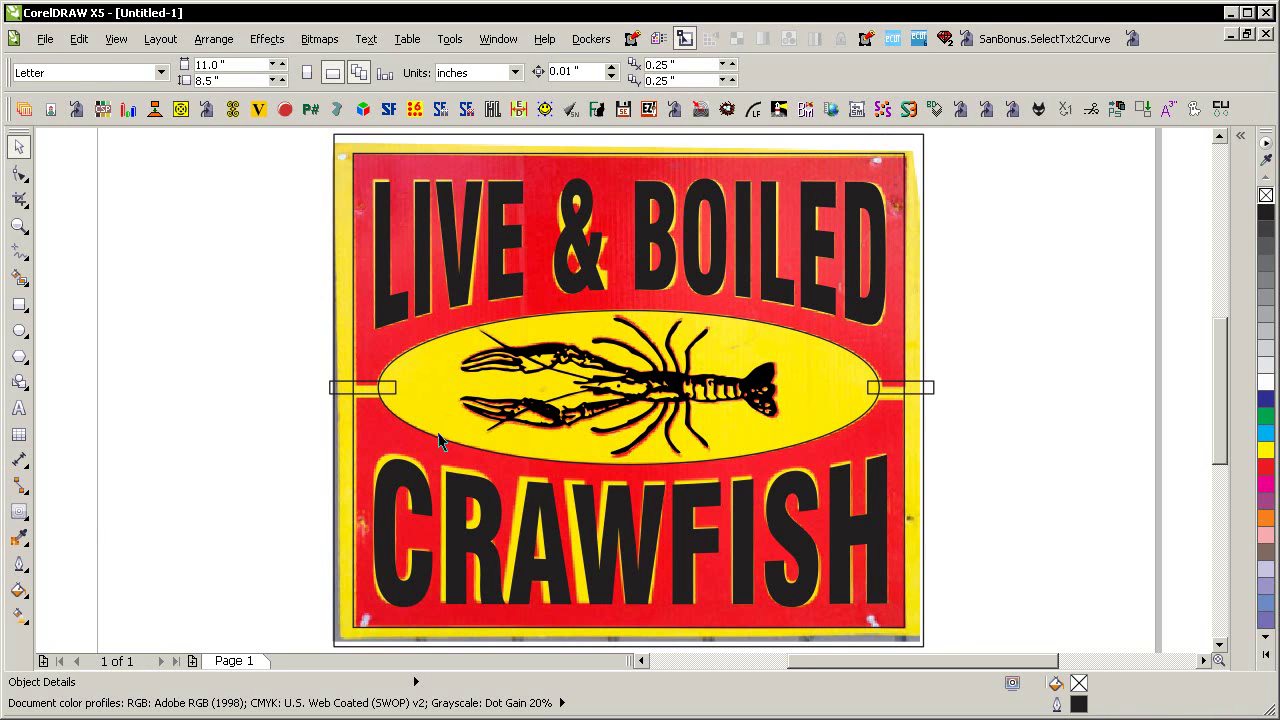
- Weld the ellipse and the two small bar rectangles at its ends into a single shape
{"action": "left_click", "coordinate": [341, 393]}
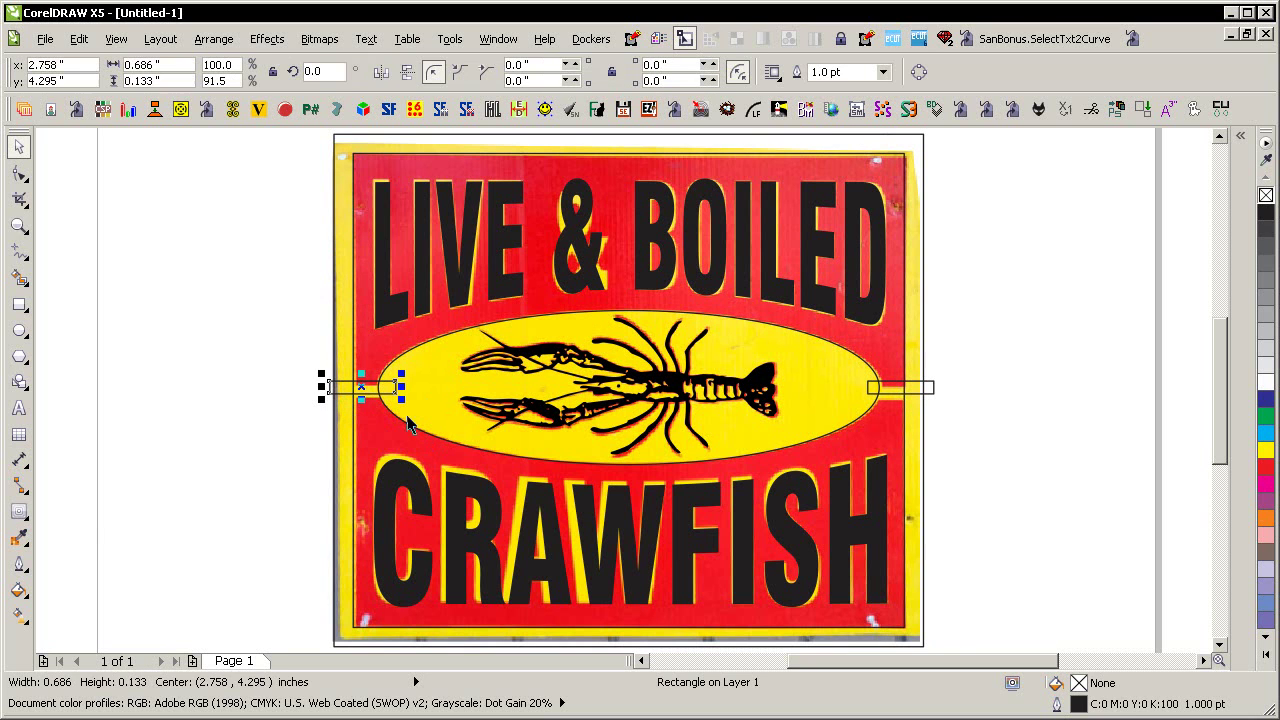
{"action": "left_click", "coordinate": [933, 395], "text": "shift"}
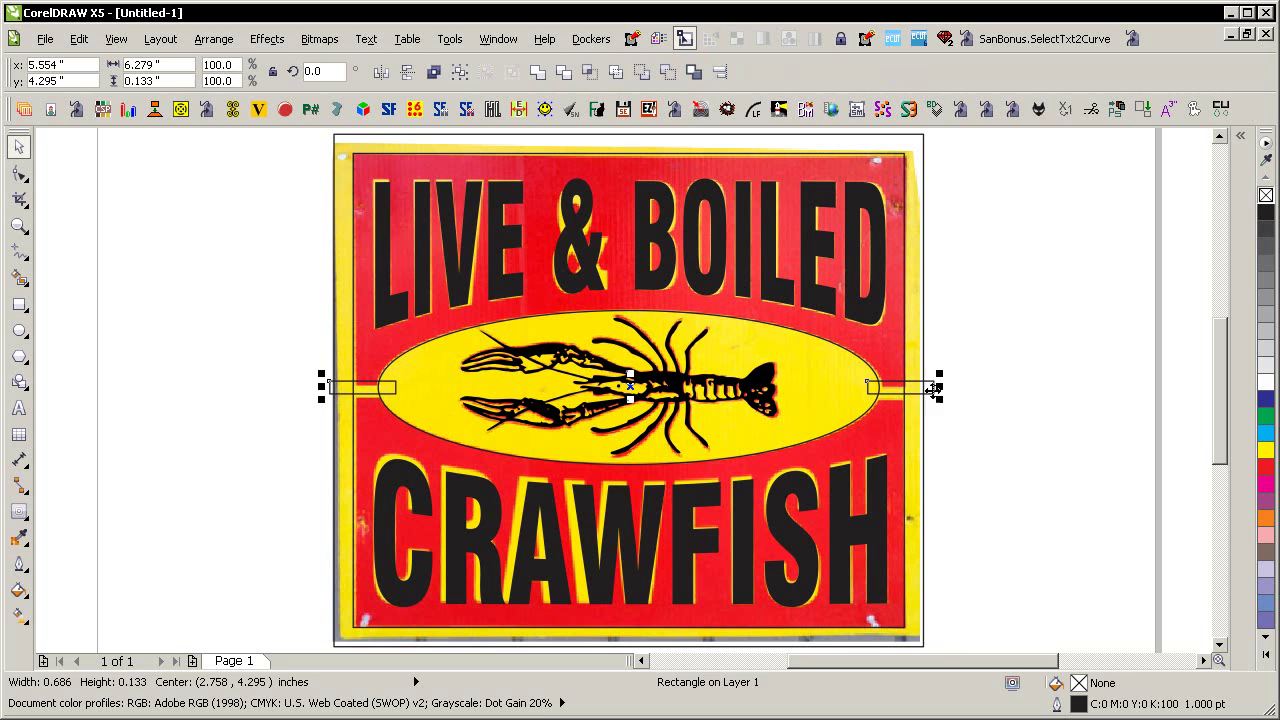
{"action": "left_click", "coordinate": [852, 353], "text": "shift"}
{"action": "left_click_drag", "start_coordinate": [847, 362], "coordinate": [697, 409]}
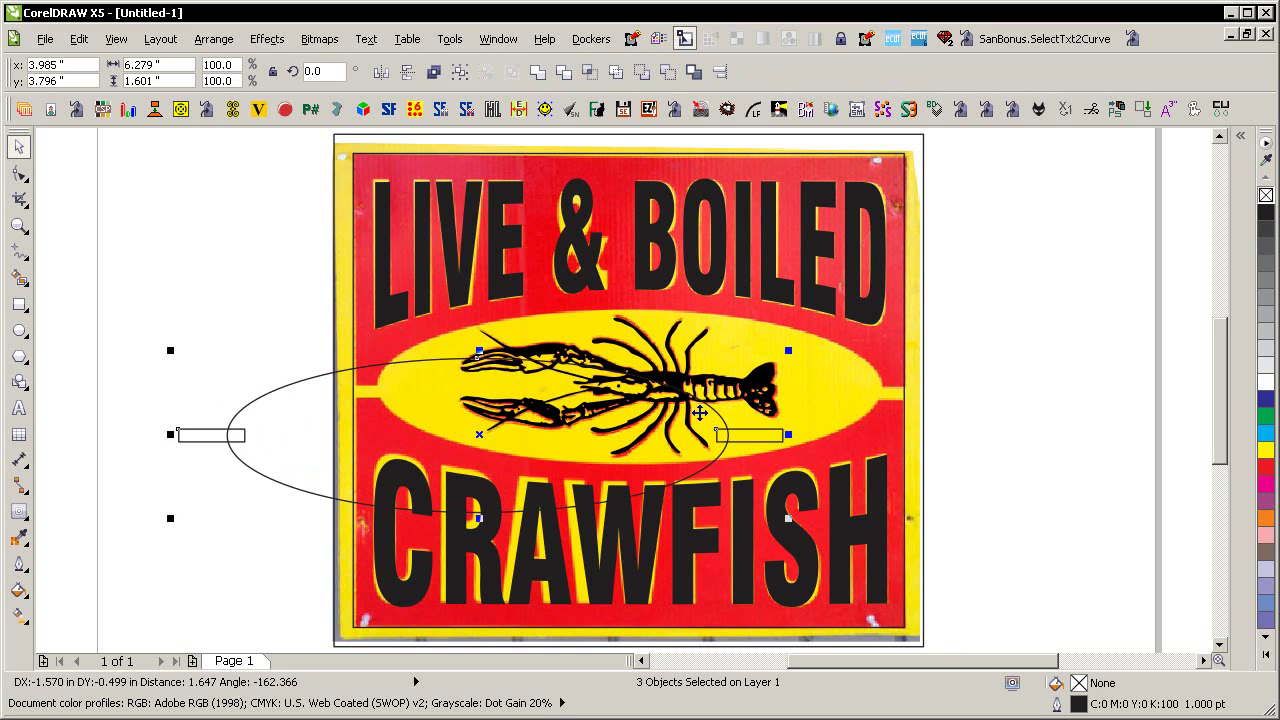
{"action": "key", "text": "ctrl+z"}
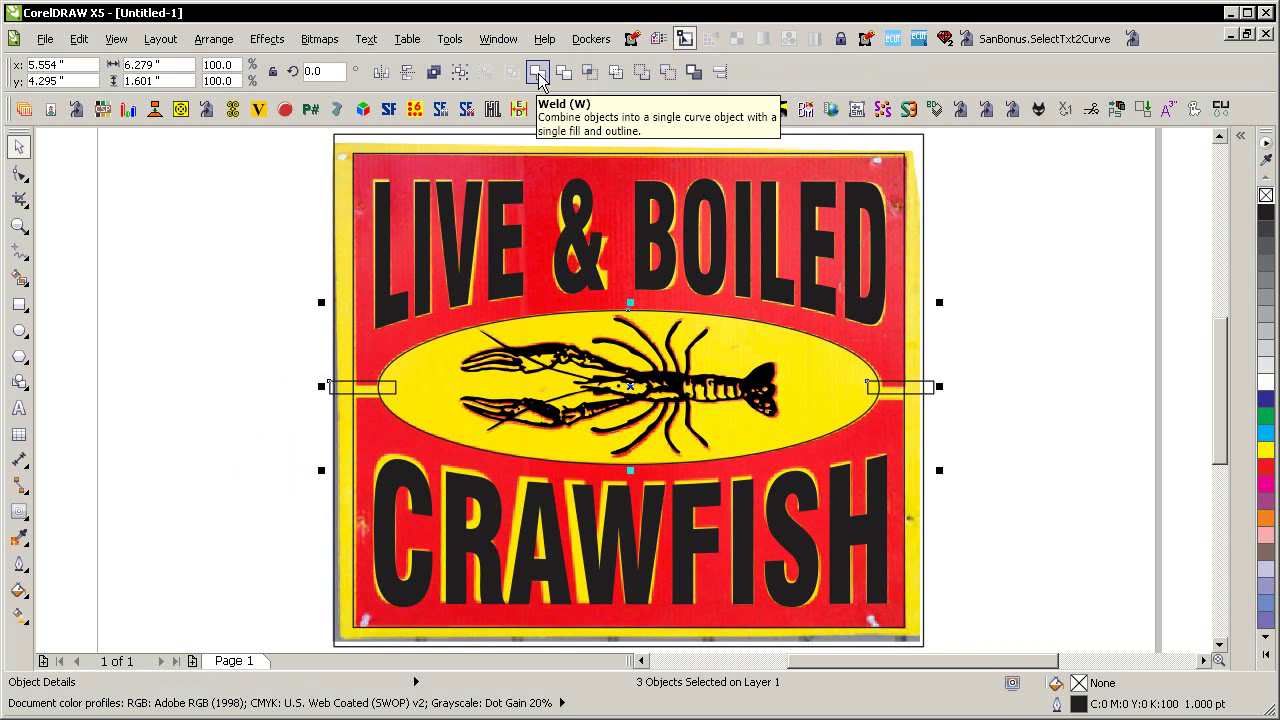
{"action": "left_click", "coordinate": [537, 74]}
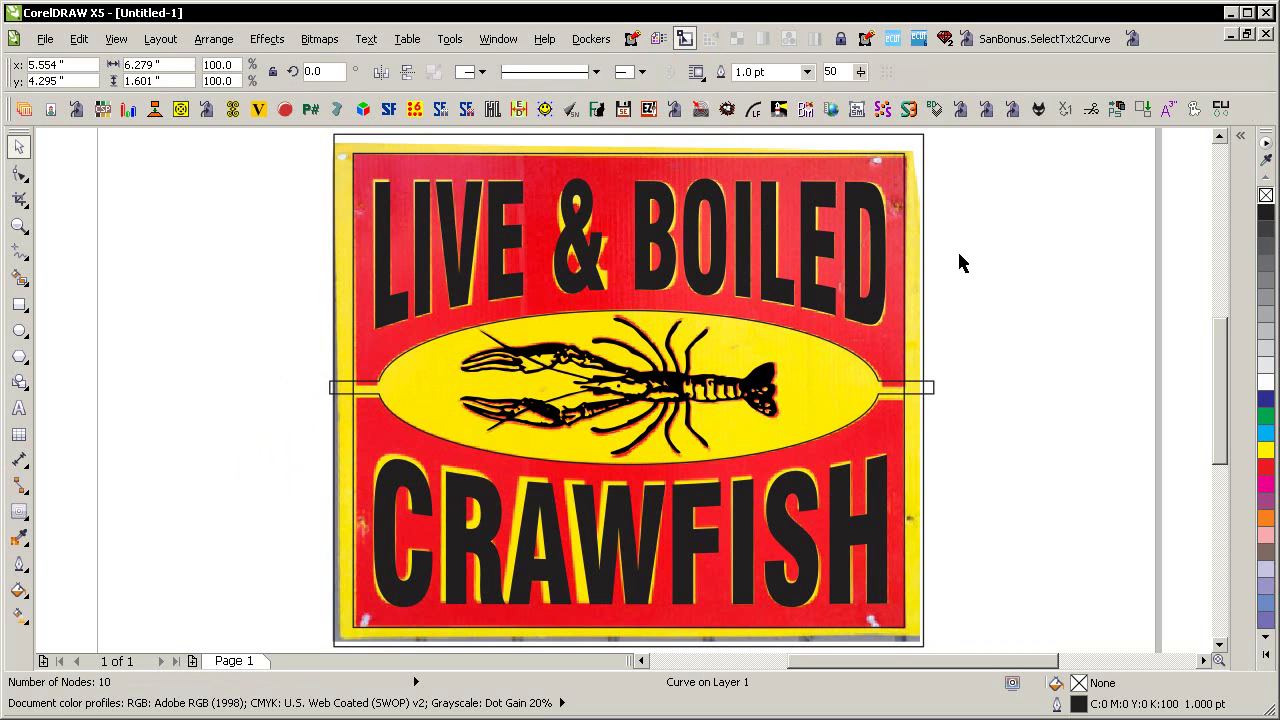
{"action": "left_click", "coordinate": [952, 266]}
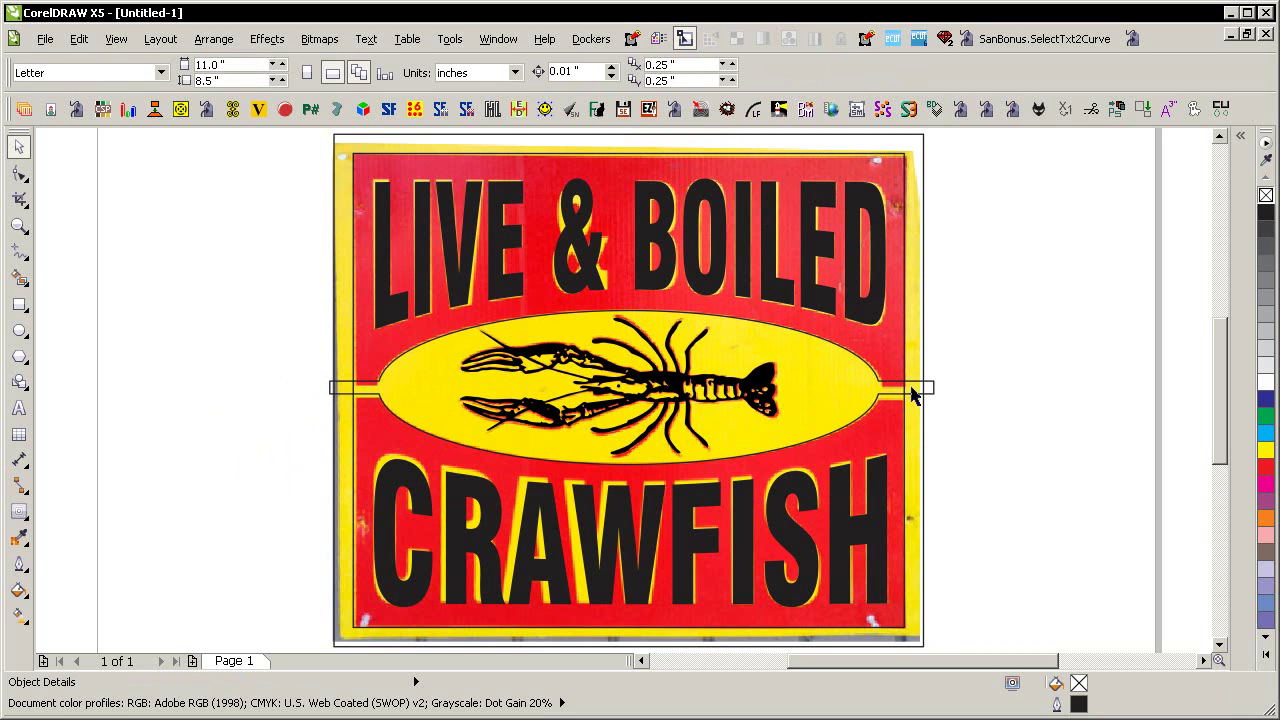
- Trim the panel rectangle with the welded oval-and-bars shape, and delete the welded shape
{"action": "left_click", "coordinate": [902, 226]}
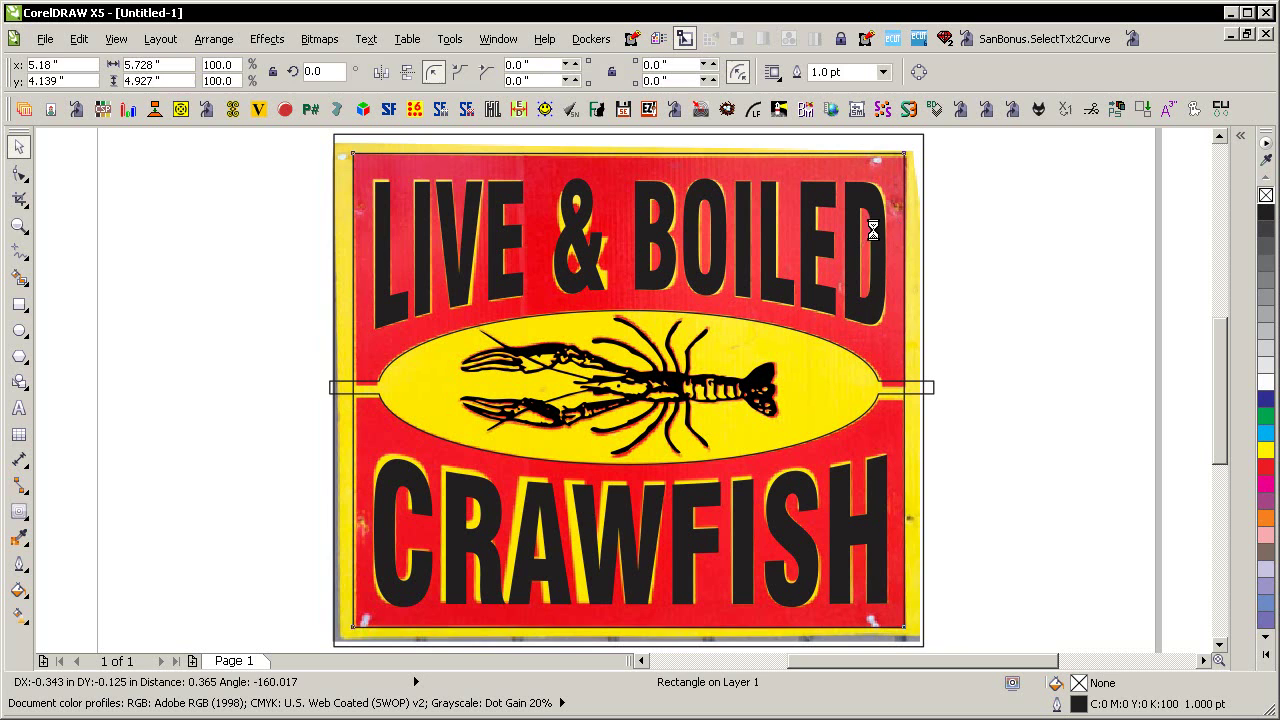
{"action": "left_click", "coordinate": [931, 395]}
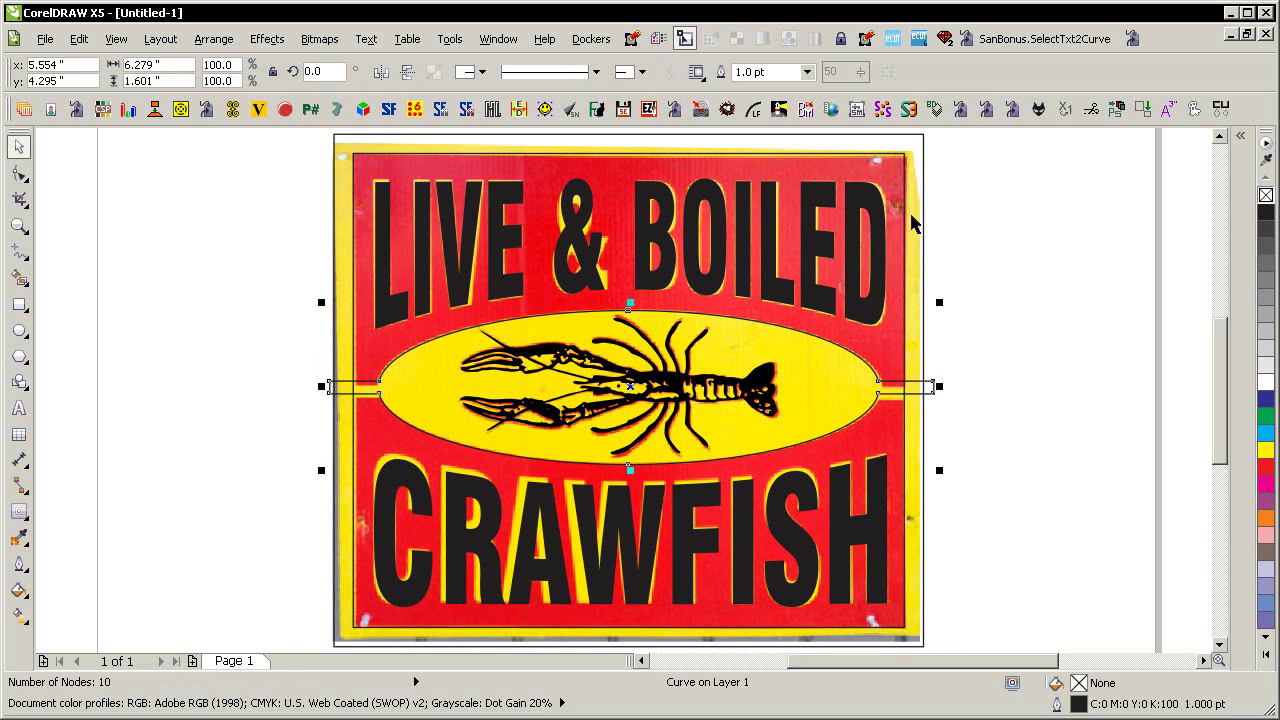
{"action": "left_click", "coordinate": [902, 165], "text": "shift"}
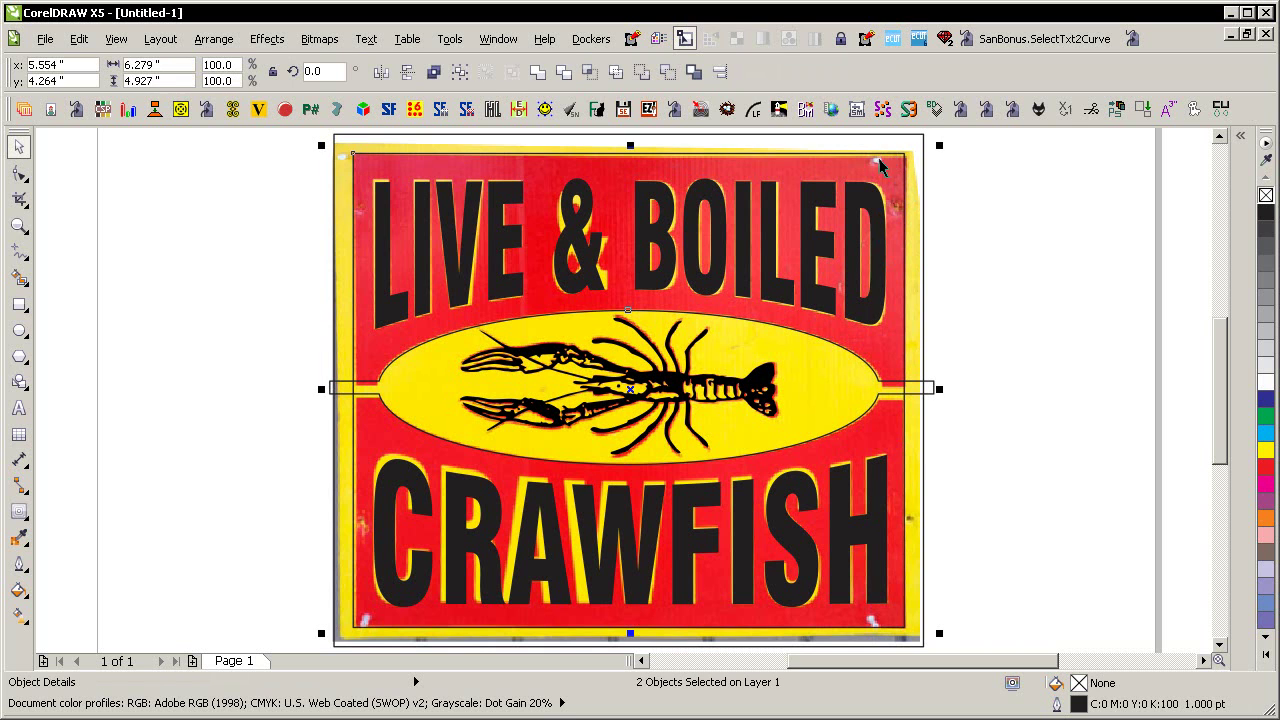
{"action": "left_click", "coordinate": [563, 77]}
{"action": "left_click", "coordinate": [1029, 278]}
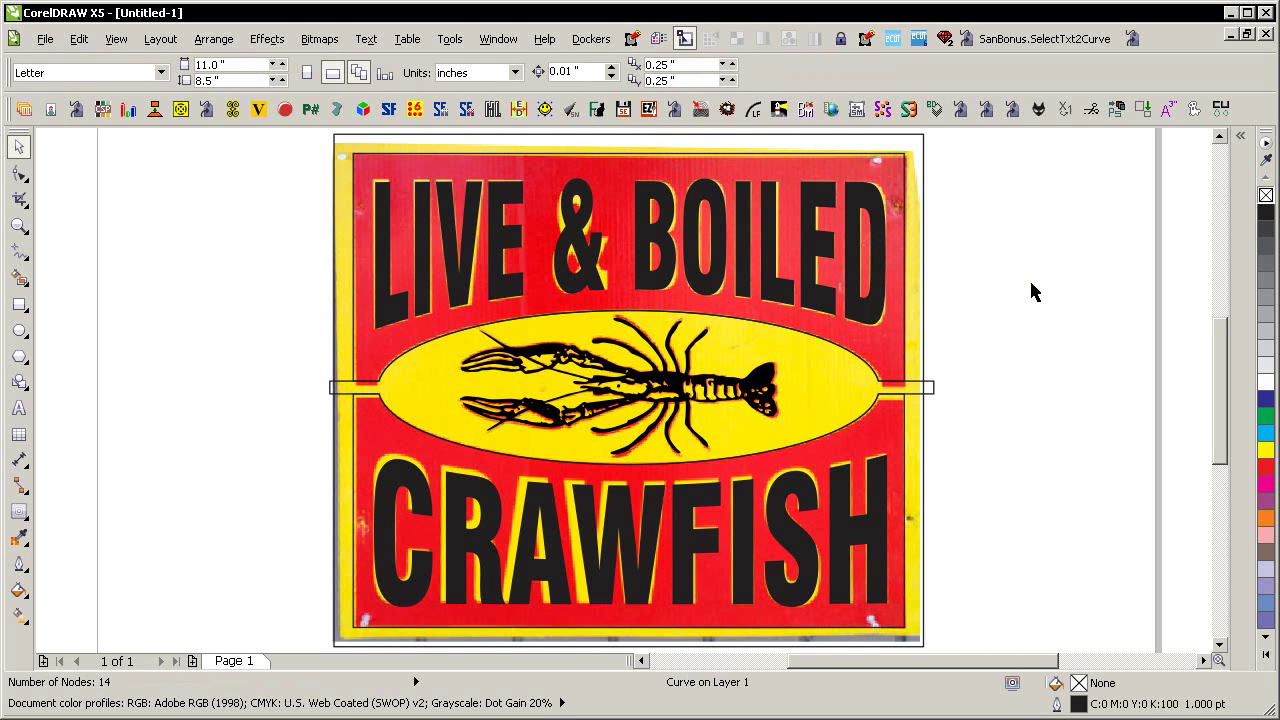
{"action": "left_click_drag", "start_coordinate": [508, 434], "coordinate": [94, 486]}
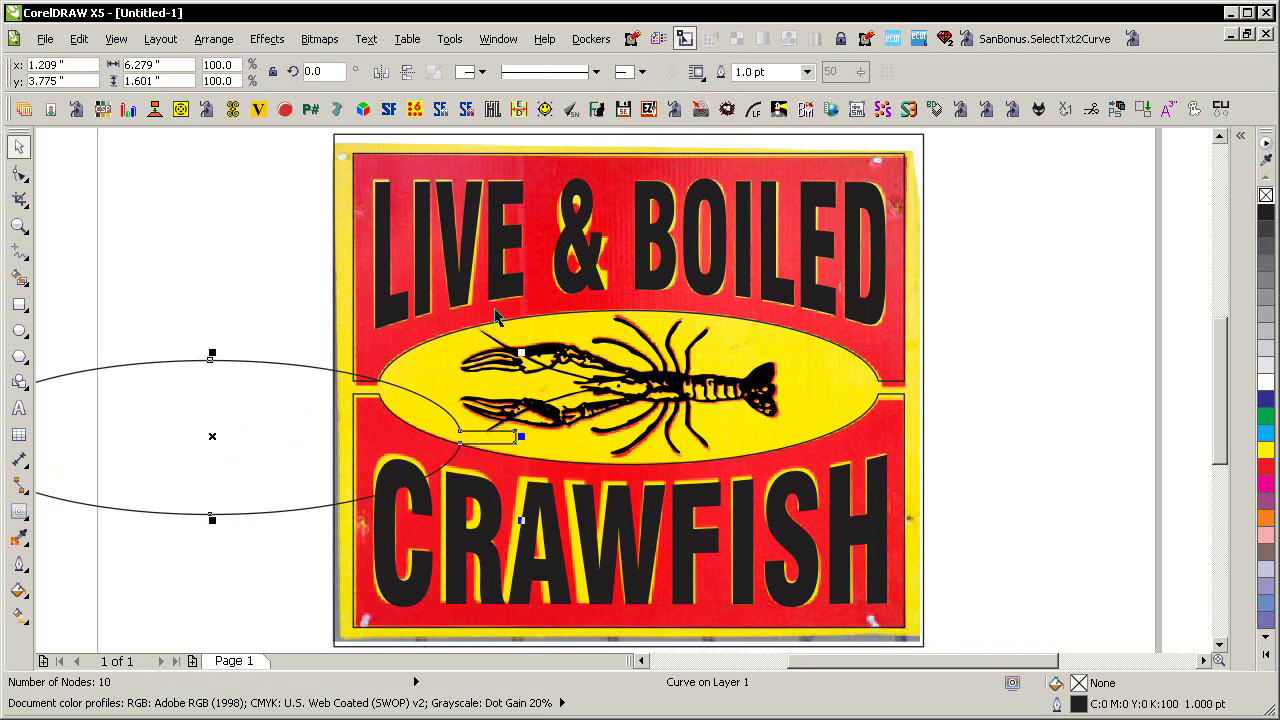
{"action": "key", "text": "Delete"}
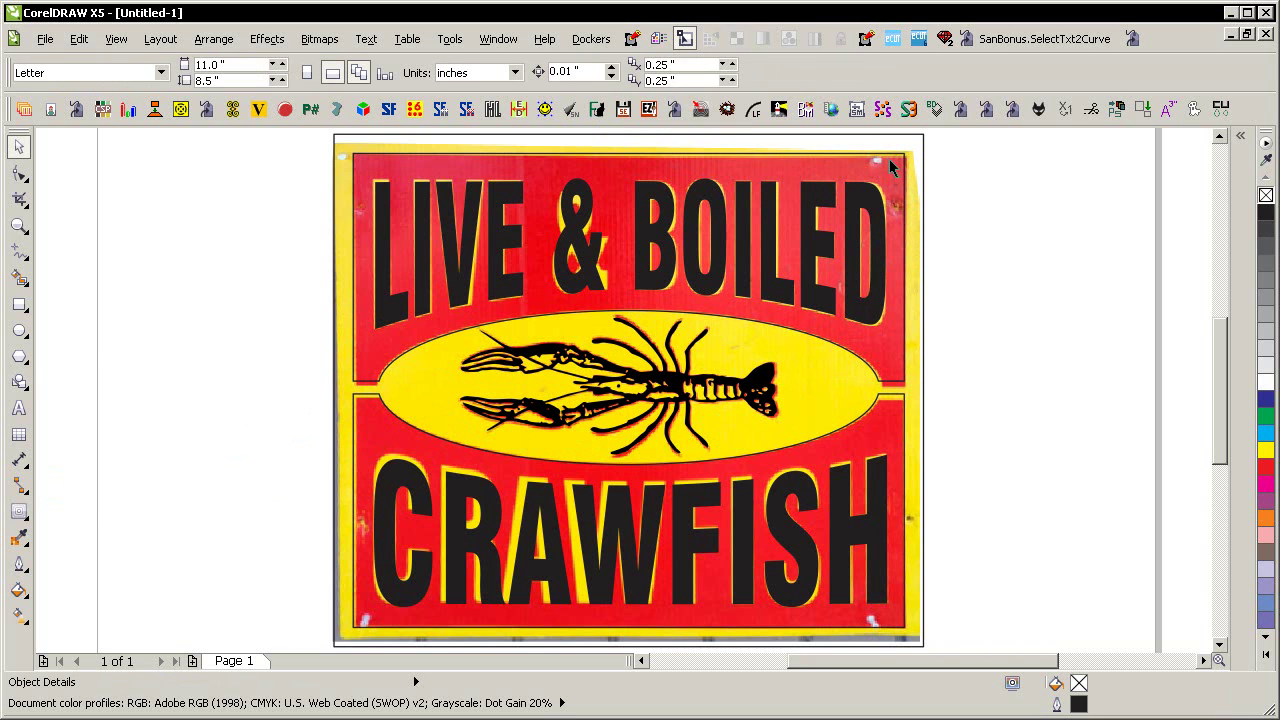
{"action": "left_click", "coordinate": [868, 200]}
{"action": "left_click", "coordinate": [974, 226]}
{"action": "left_click_drag", "start_coordinate": [940, 333], "coordinate": [954, 327]}
{"action": "left_click", "coordinate": [880, 503], "text": "shift"}
{"action": "key", "text": "space"}
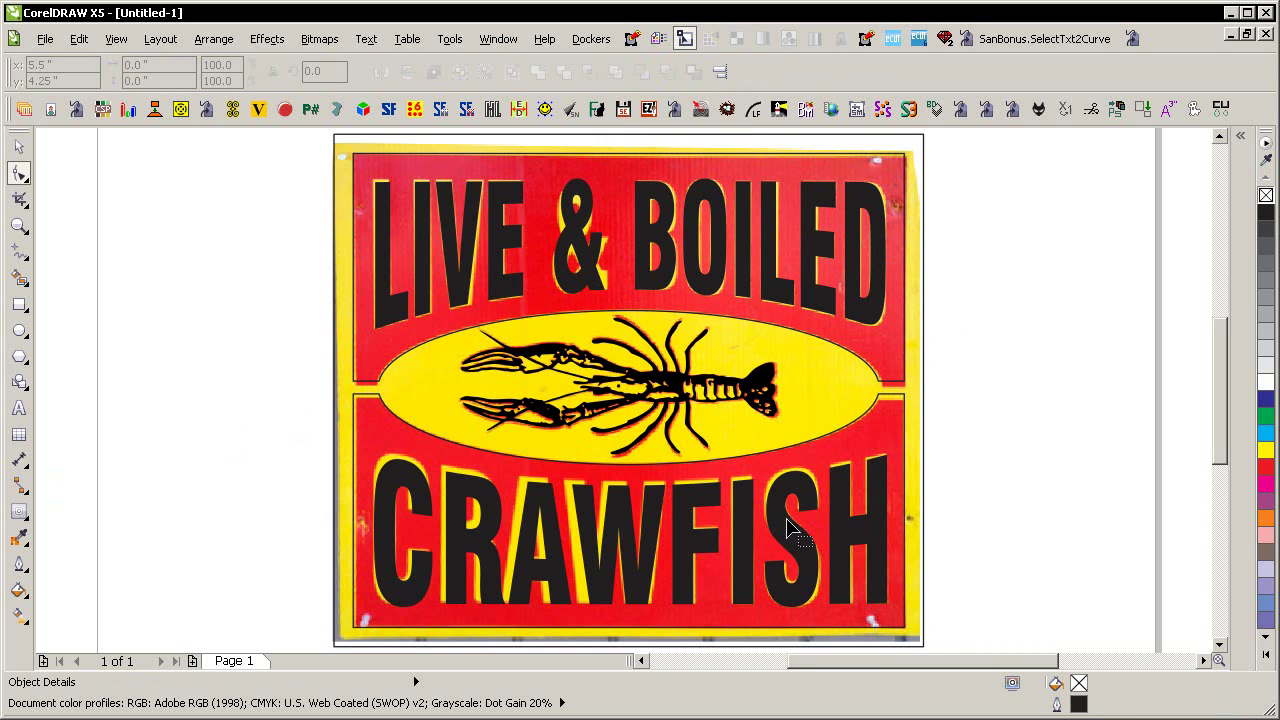
{"action": "key", "text": "space"}
{"action": "left_click_drag", "start_coordinate": [885, 499], "coordinate": [790, 521]}
{"action": "key", "text": "ctrl+z"}
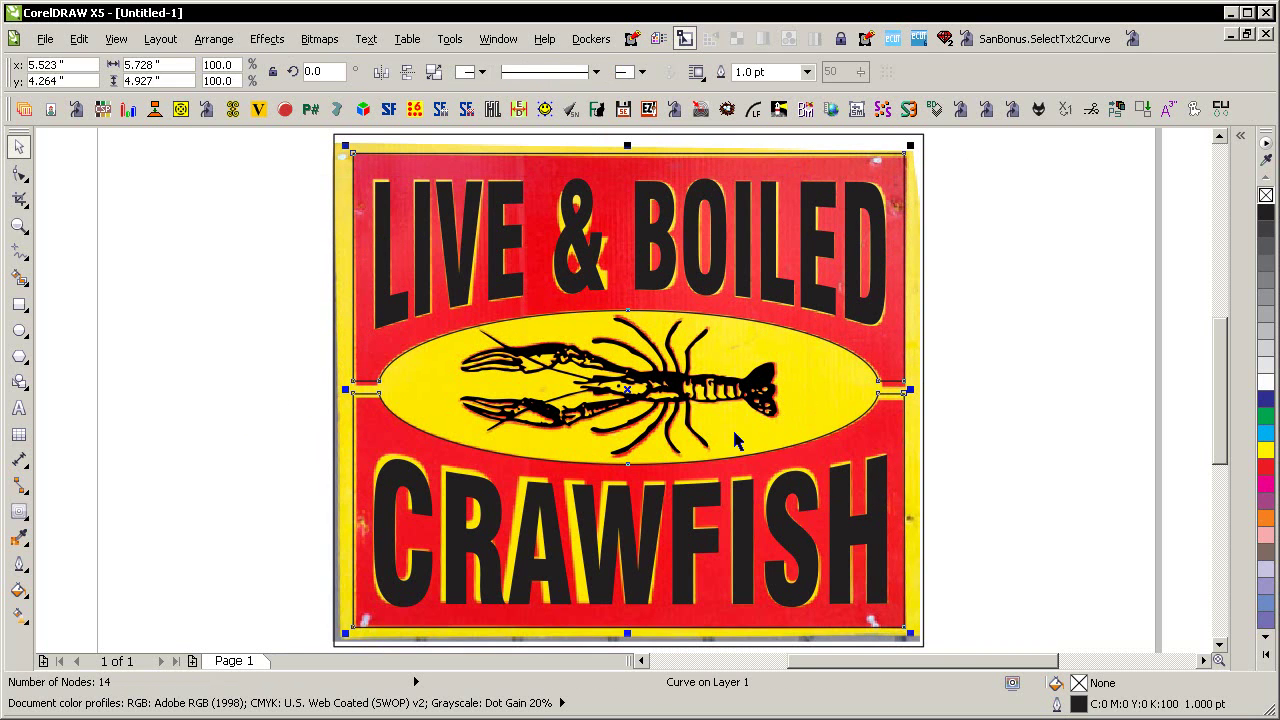
- Send the outer border rectangle to the back, keeping it in its original place around the sign
{"action": "left_click", "coordinate": [963, 268]}
{"action": "left_click_drag", "start_coordinate": [885, 307], "coordinate": [791, 340]}
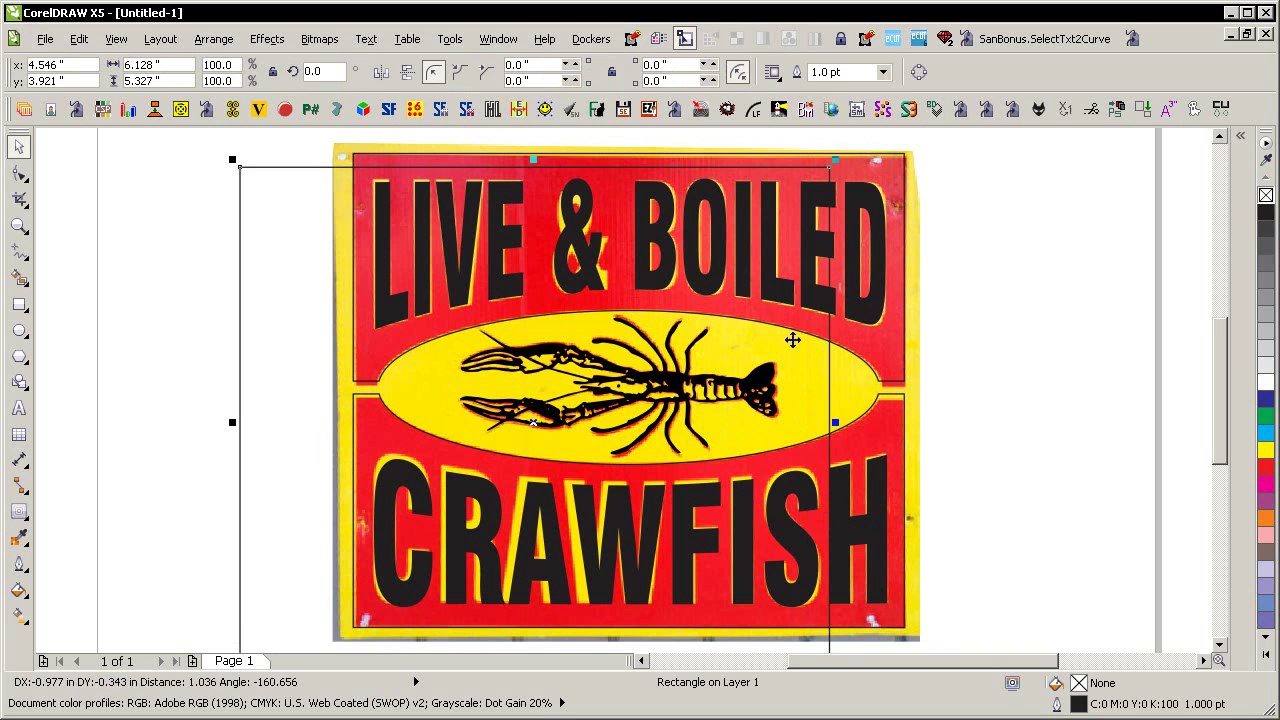
{"action": "key", "text": "ctrl+z"}
{"action": "key", "text": "shift+Page_Down"}
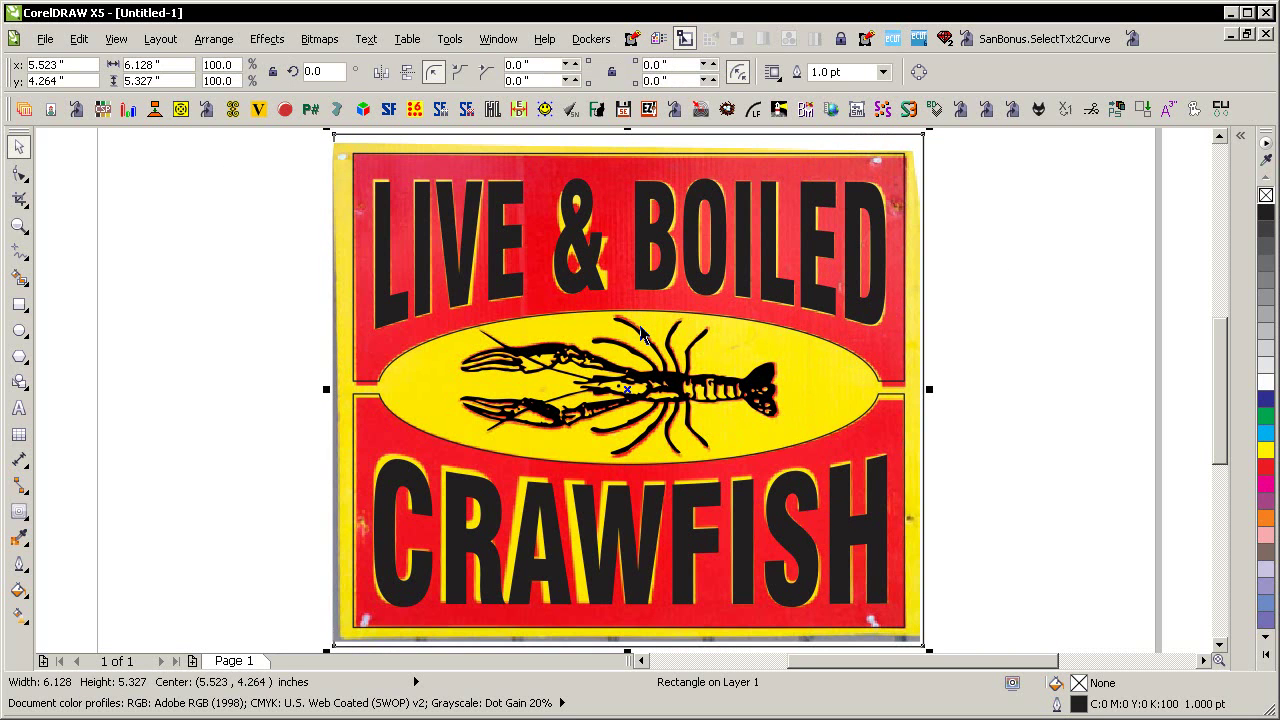
{"action": "left_click", "coordinate": [1047, 343]}
{"action": "left_click_drag", "start_coordinate": [904, 327], "coordinate": [801, 368]}
{"action": "key", "text": "ctrl+z"}
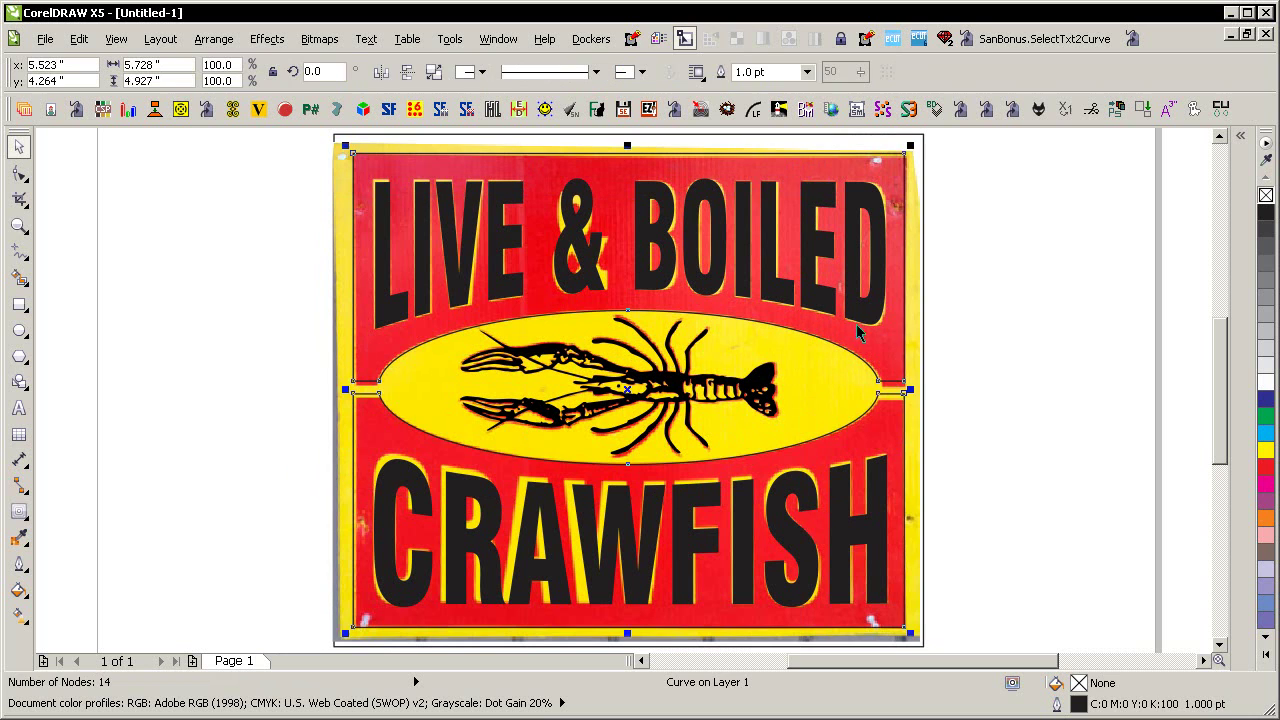
- Convert the enveloped "LIVE & BOILED" and "CRAWFISH" text objects to curves
{"action": "left_click", "coordinate": [860, 335]}
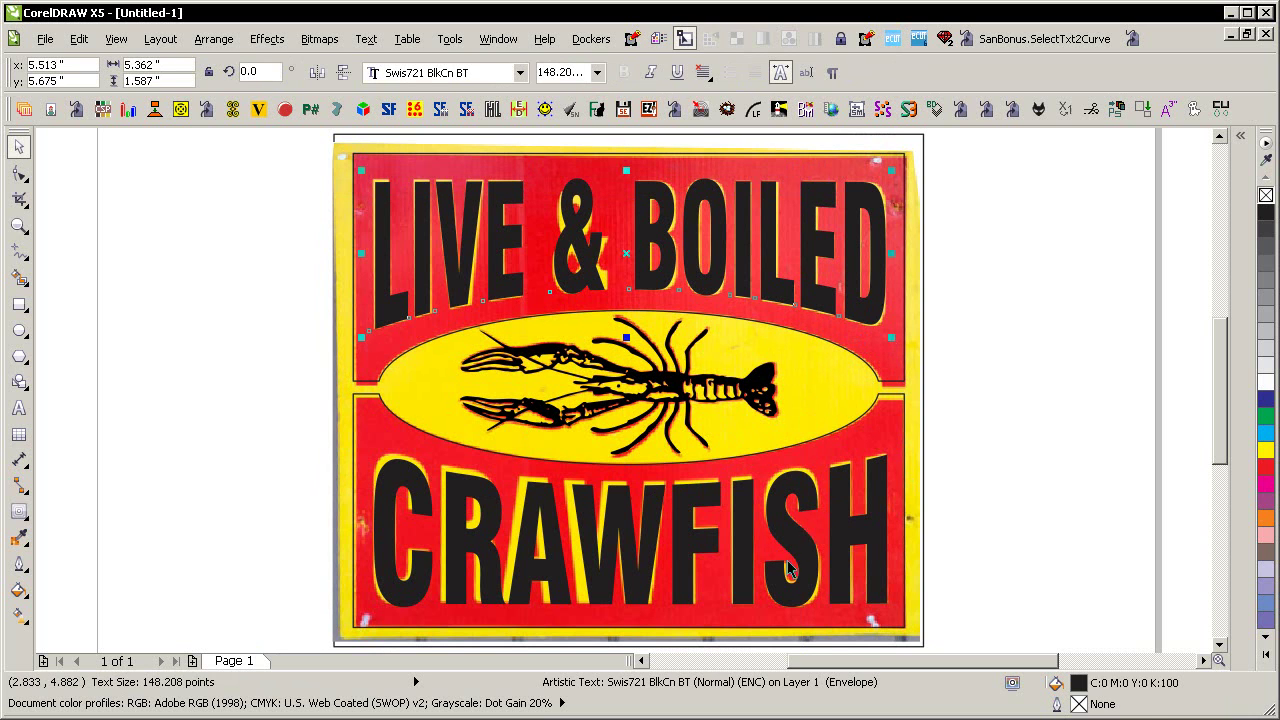
{"action": "left_click", "coordinate": [851, 532]}
{"action": "left_click", "coordinate": [854, 535]}
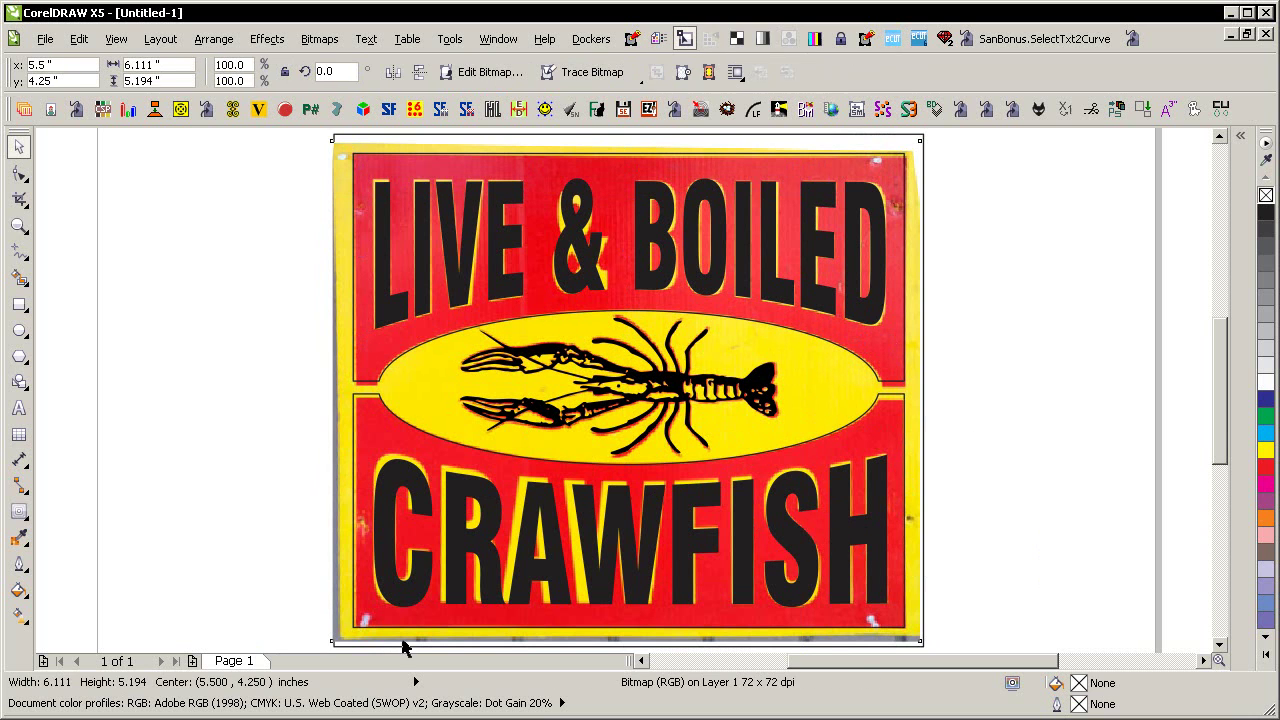
{"action": "left_click_drag", "start_coordinate": [403, 648], "coordinate": [322, 643]}
{"action": "scroll", "coordinate": [828, 320], "scroll_direction": "up", "scroll_amount": 1}
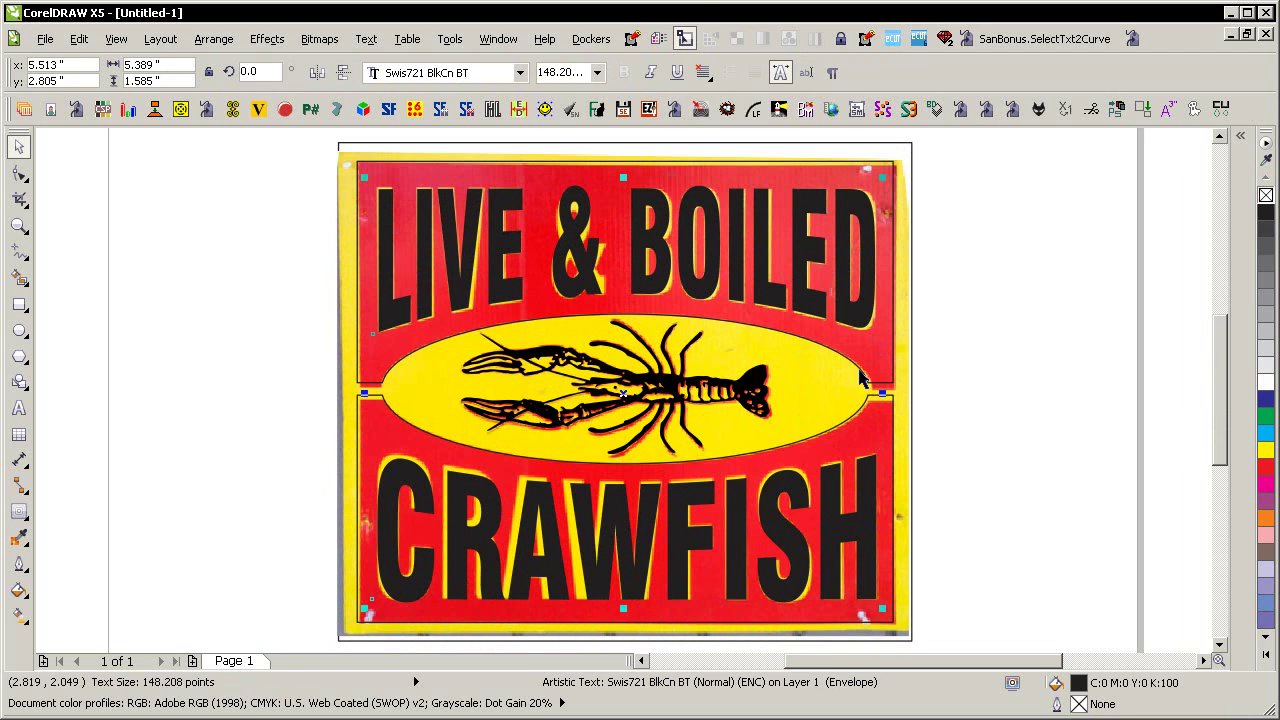
{"action": "left_click", "coordinate": [856, 254], "text": "shift"}
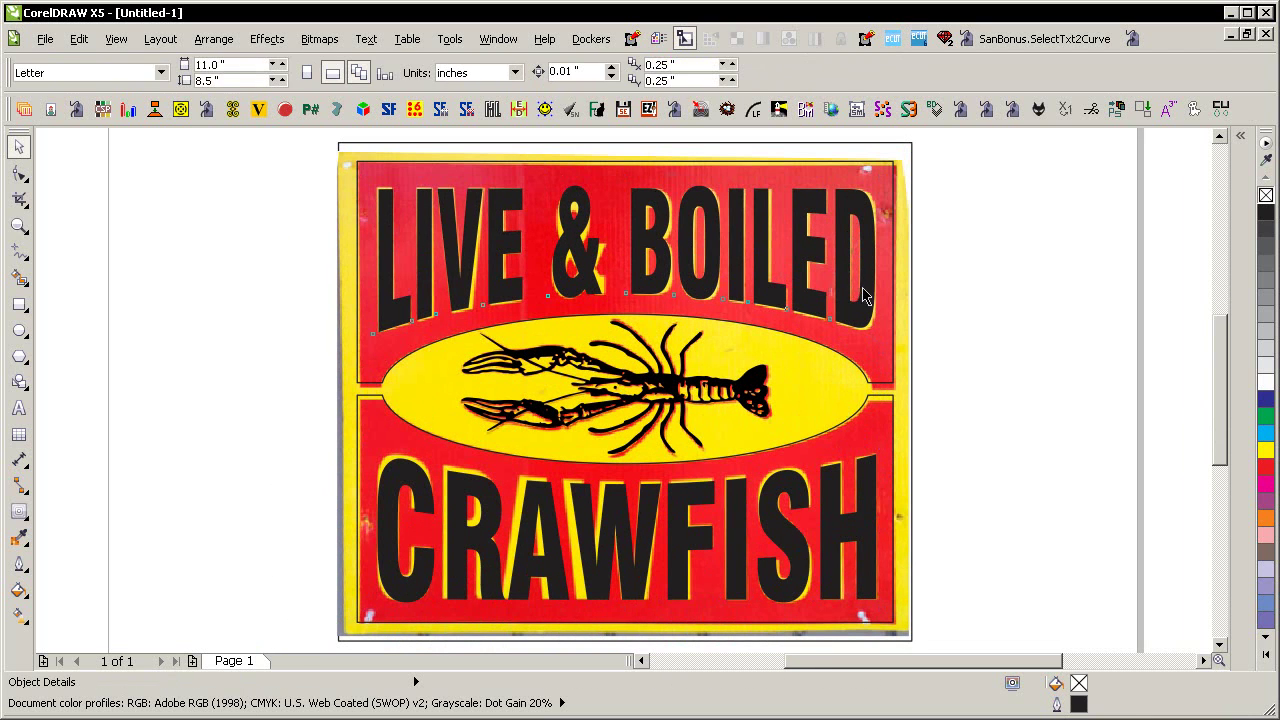
{"action": "left_click", "coordinate": [860, 295]}
{"action": "key", "text": "ctrl+q"}
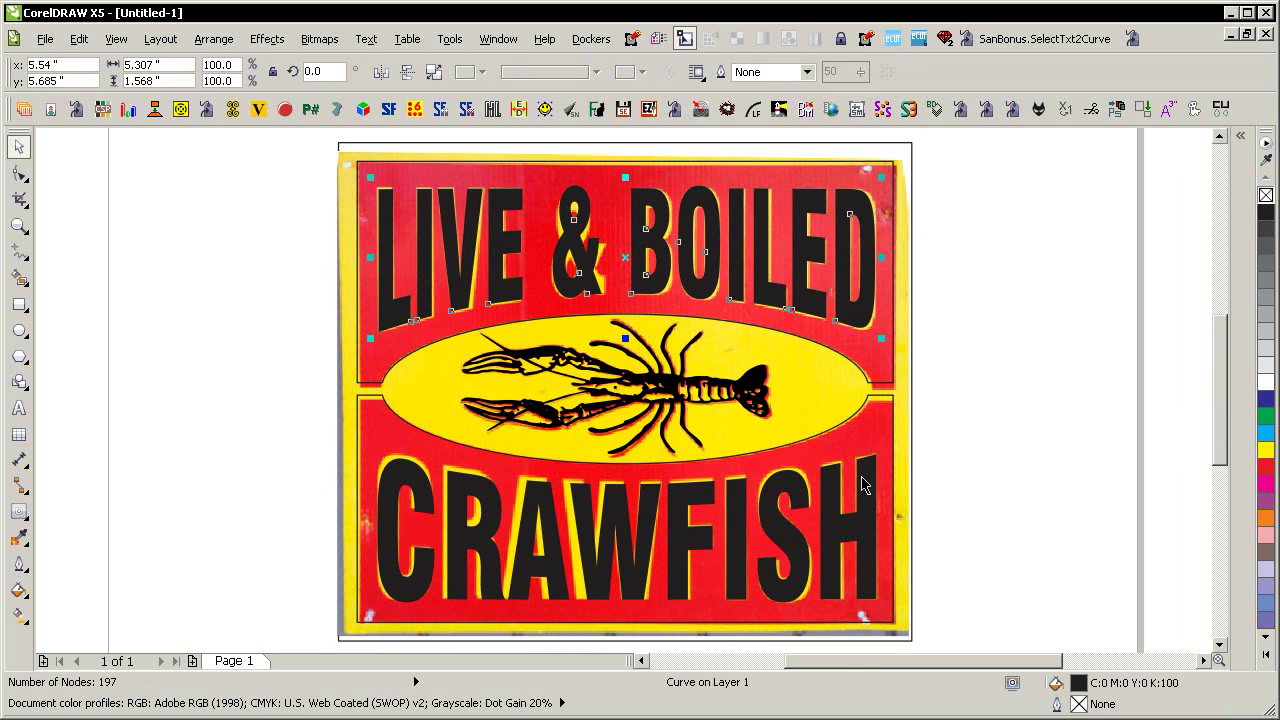
{"action": "left_click", "coordinate": [867, 483]}
{"action": "key", "text": "ctrl+q"}
- Combine both lettering curves with the trimmed panel into one curve that has no fill and a black outline
{"action": "key", "text": "ctrl+a"}
{"action": "key", "text": "ctrl+l"}
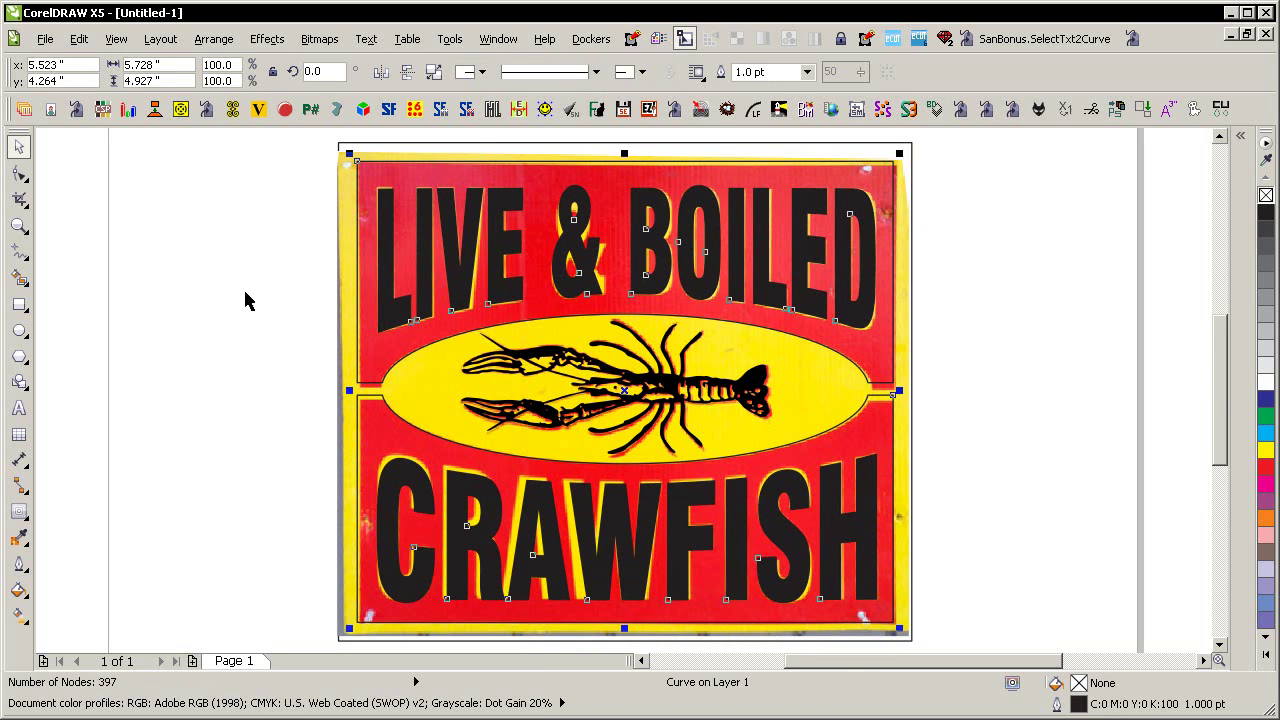
{"action": "key", "text": "ctrl+a"}
{"action": "key", "text": "ctrl+l"}
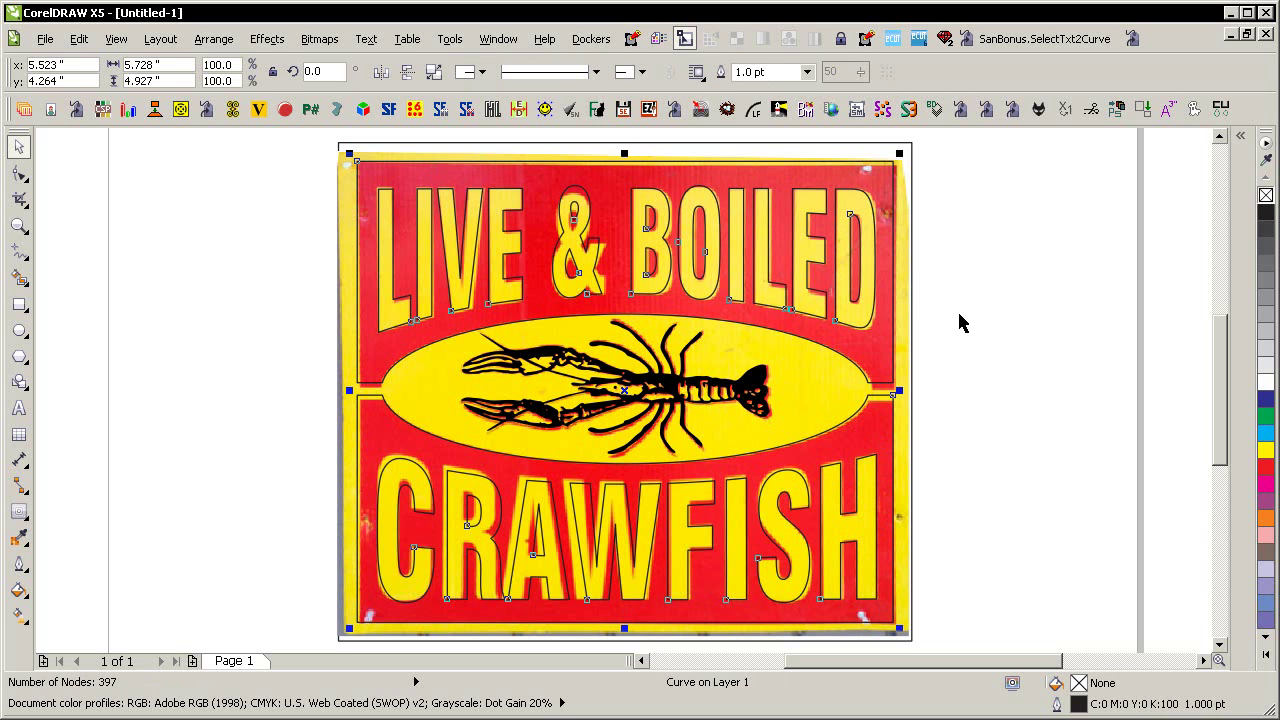
{"action": "left_click", "coordinate": [955, 250]}
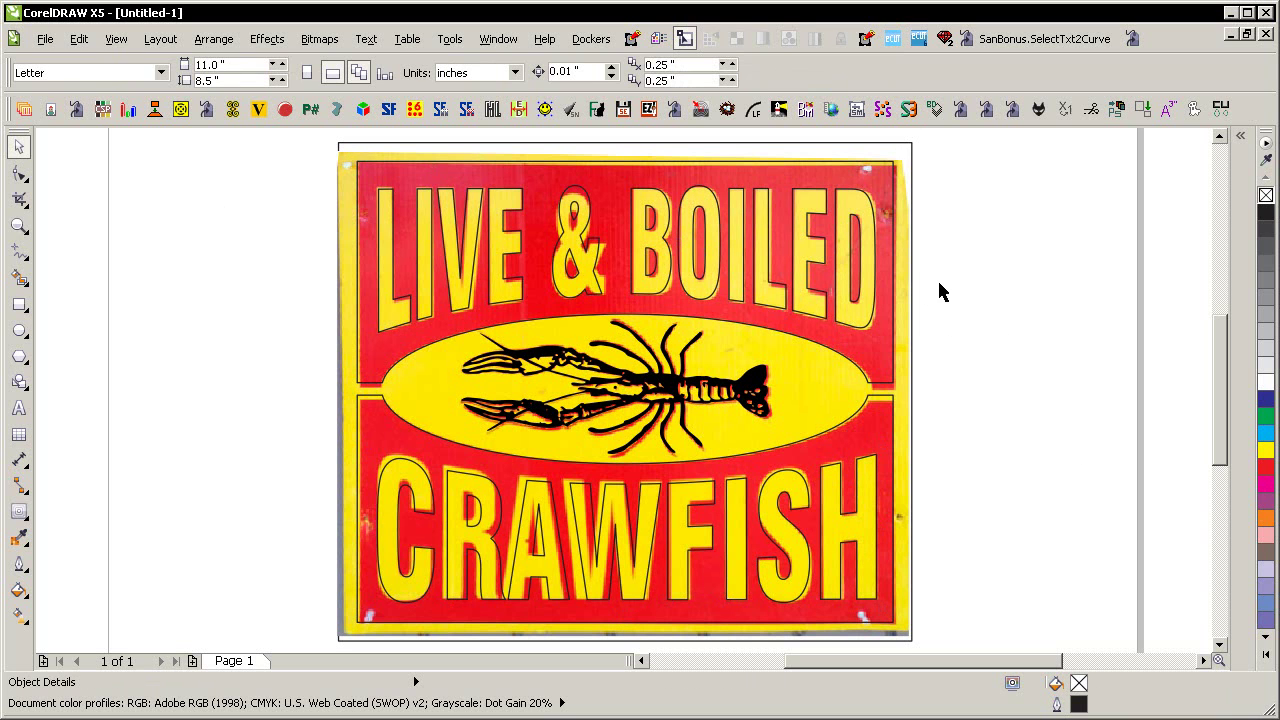
- Stretch the traced crawfish group to about 3.318 by 1.475 inches so it matches the crawfish in the photo
{"action": "scroll", "coordinate": [728, 395], "scroll_direction": "up", "scroll_amount": 2}
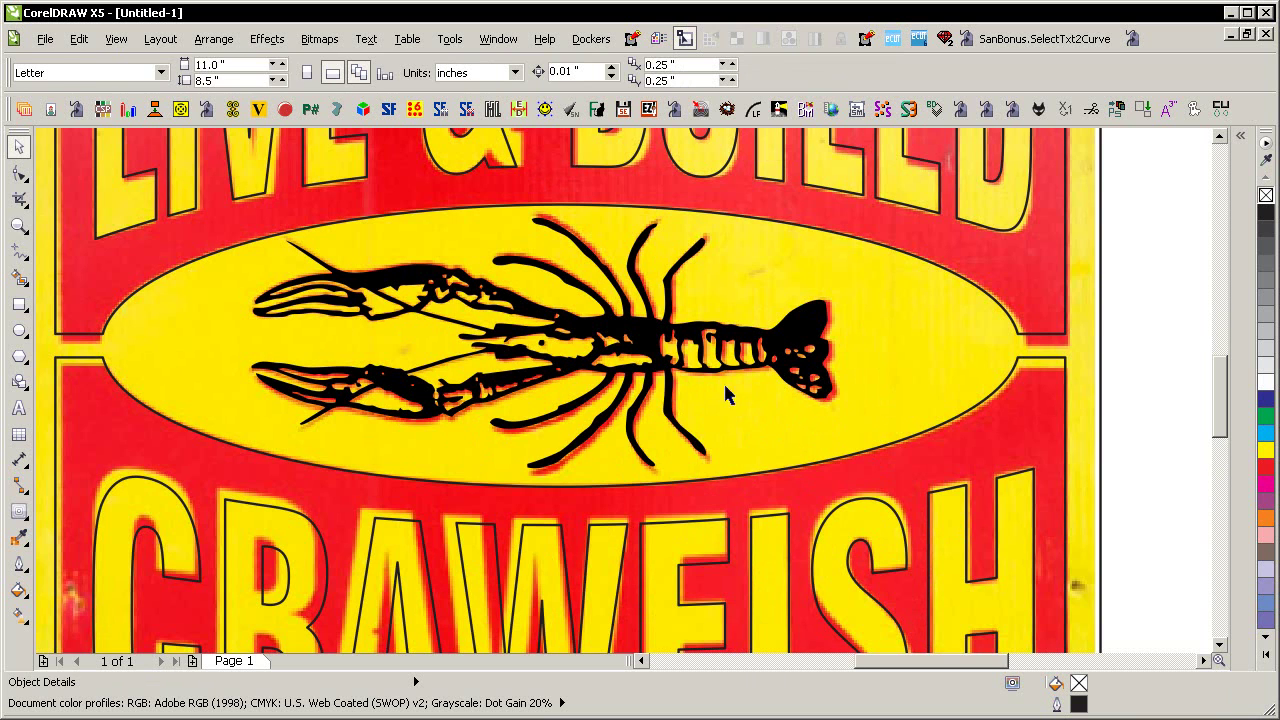
{"action": "left_click", "coordinate": [628, 377]}
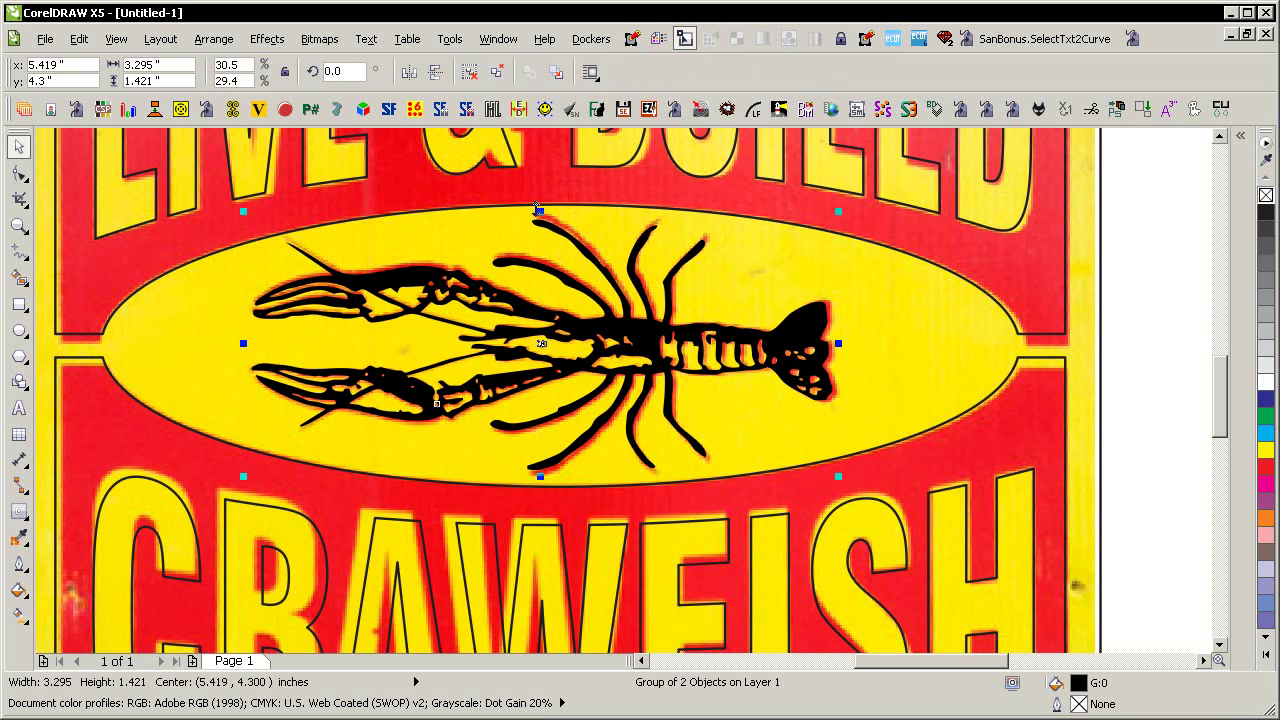
{"action": "left_click_drag", "start_coordinate": [538, 210], "coordinate": [538, 205]}
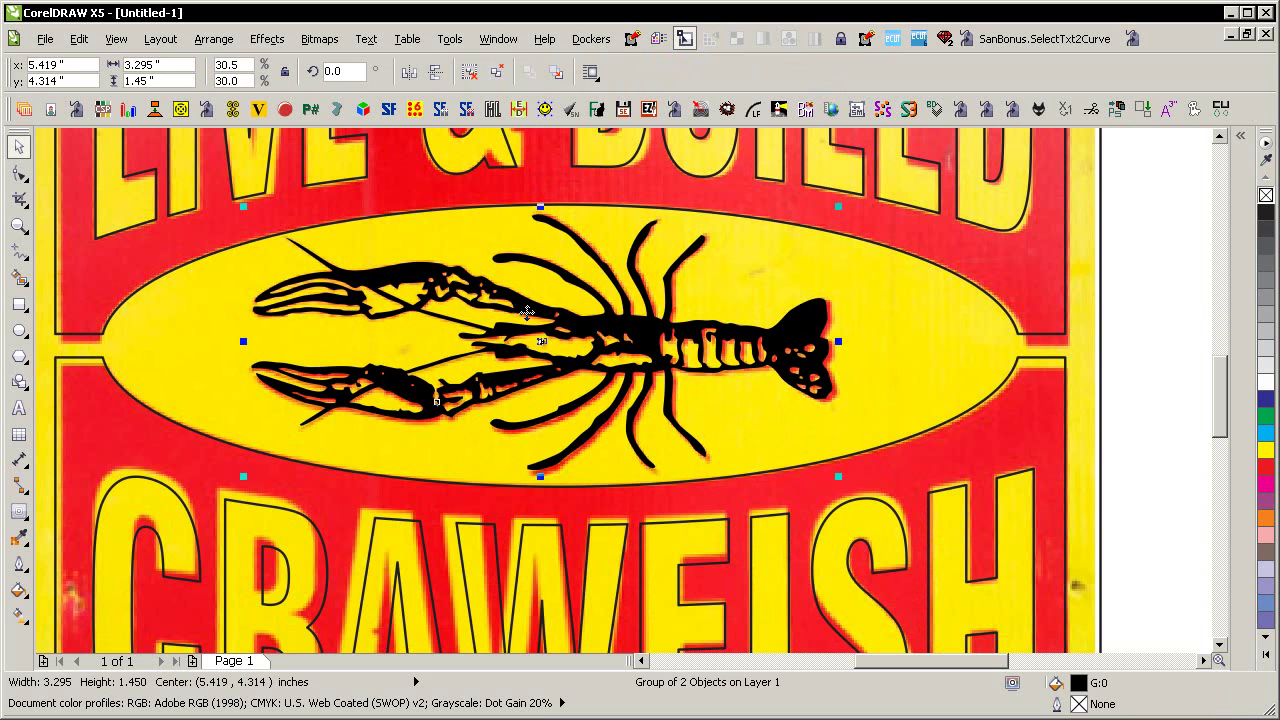
{"action": "left_click_drag", "start_coordinate": [839, 341], "coordinate": [848, 341]}
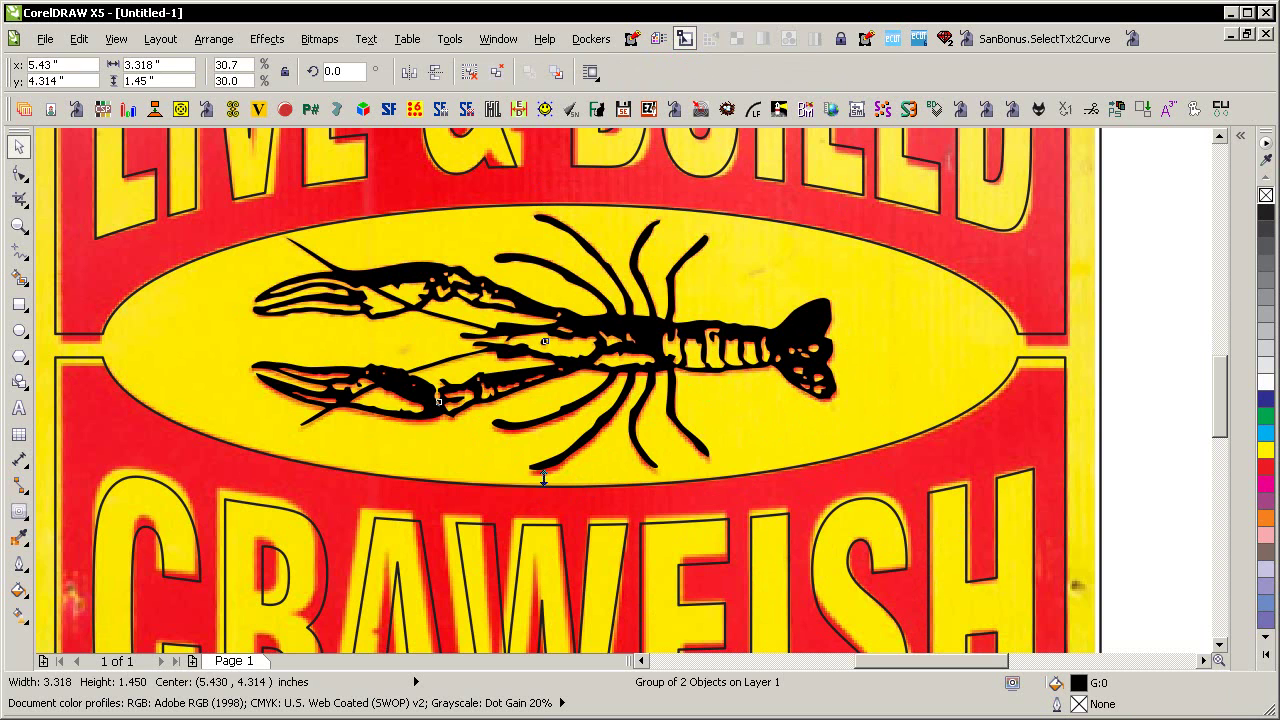
{"action": "left_click_drag", "start_coordinate": [541, 477], "coordinate": [552, 482]}
{"action": "scroll", "coordinate": [565, 477], "scroll_direction": "down", "scroll_amount": 1}
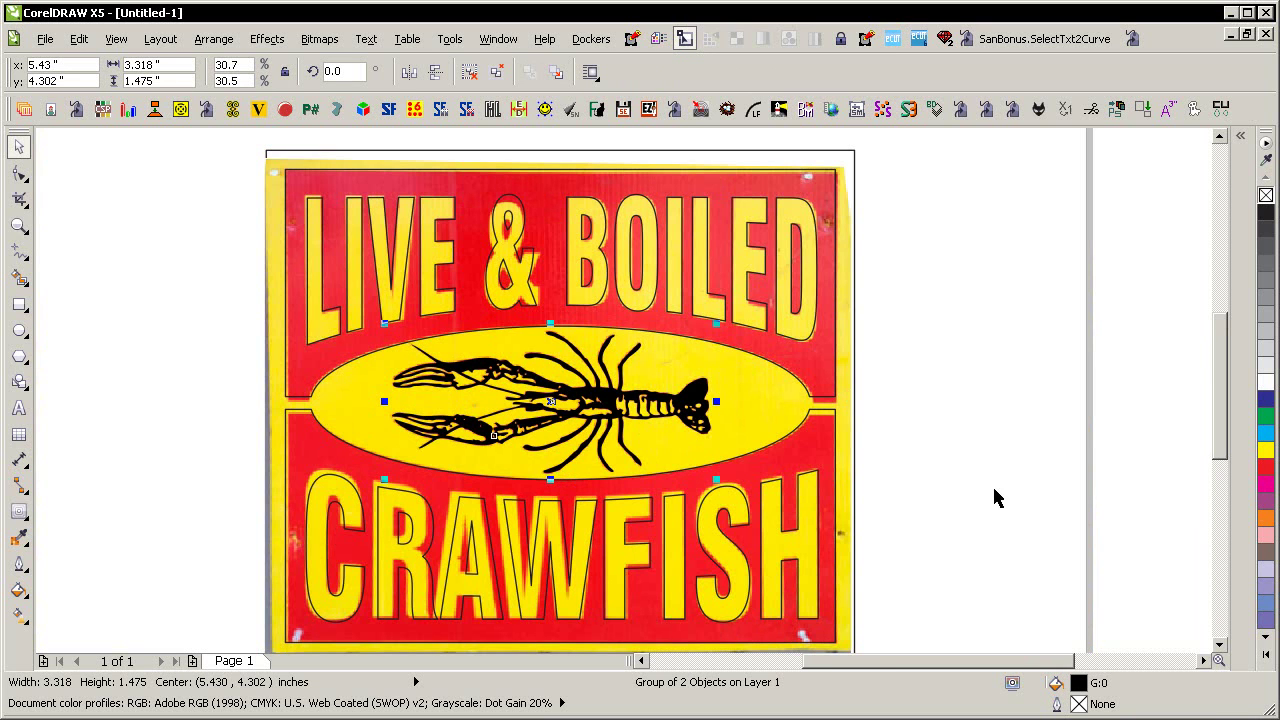
- Fill the crawfish and the combined lettering panel with red (C0 M100 Y100 K0) and remove their outlines
{"action": "left_click", "coordinate": [1266, 467]}
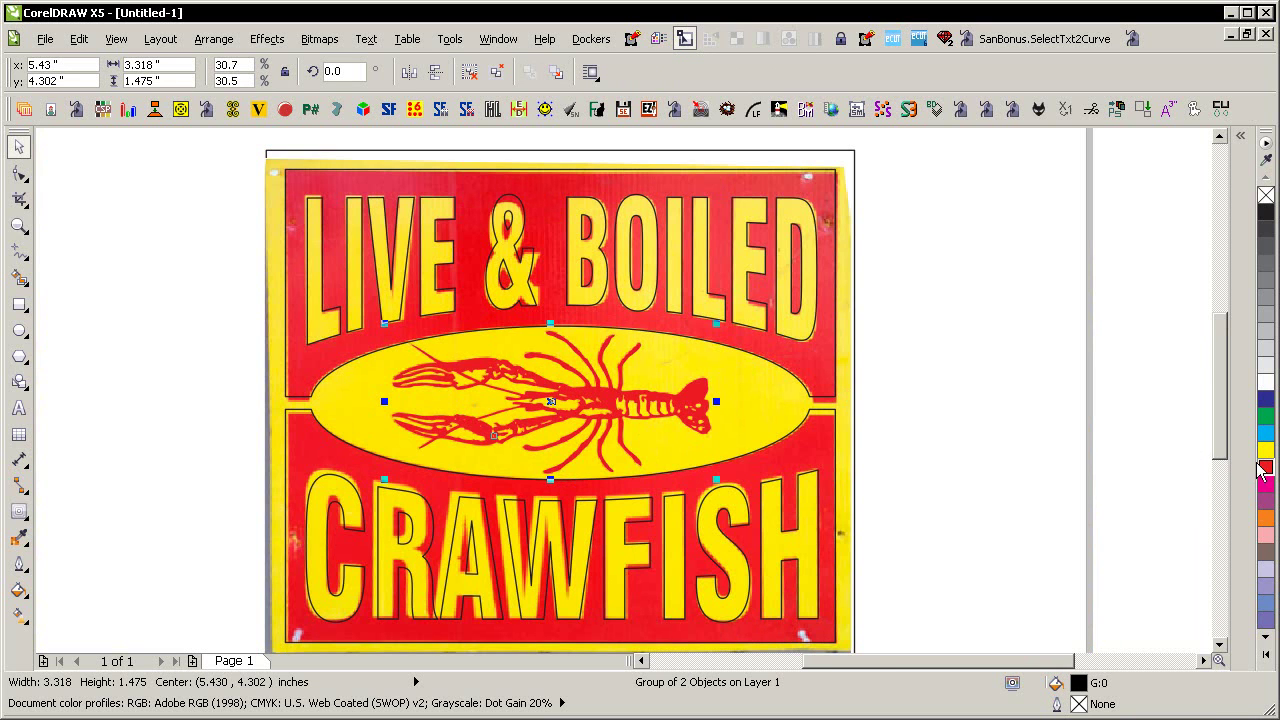
{"action": "left_click", "coordinate": [805, 366], "text": "shift"}
{"action": "key", "text": "ctrl+r"}
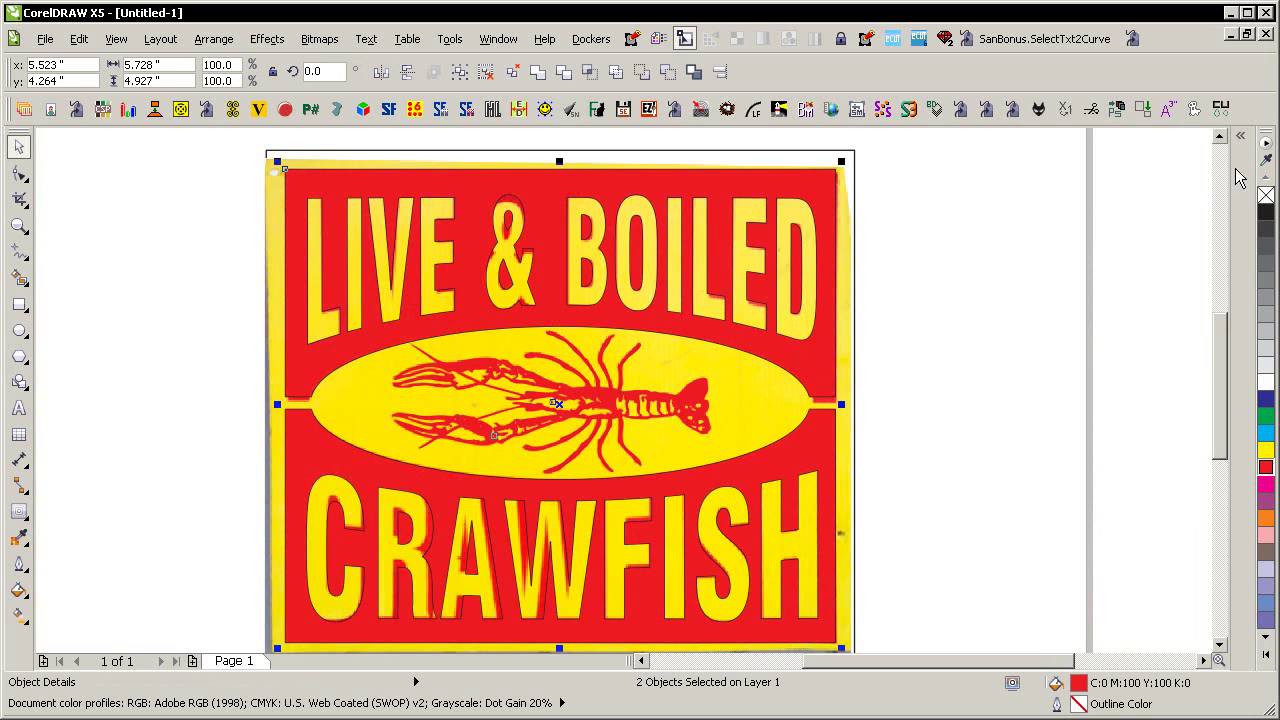
{"action": "right_click", "coordinate": [1266, 195]}
{"action": "left_click", "coordinate": [974, 229]}
- Fill the outer border rectangle with yellow (C0 M0 Y100 K0), keeping it in its original position
{"action": "left_click_drag", "start_coordinate": [851, 171], "coordinate": [858, 130]}
{"action": "left_click", "coordinate": [848, 153]}
{"action": "key", "text": "ctrl+z"}
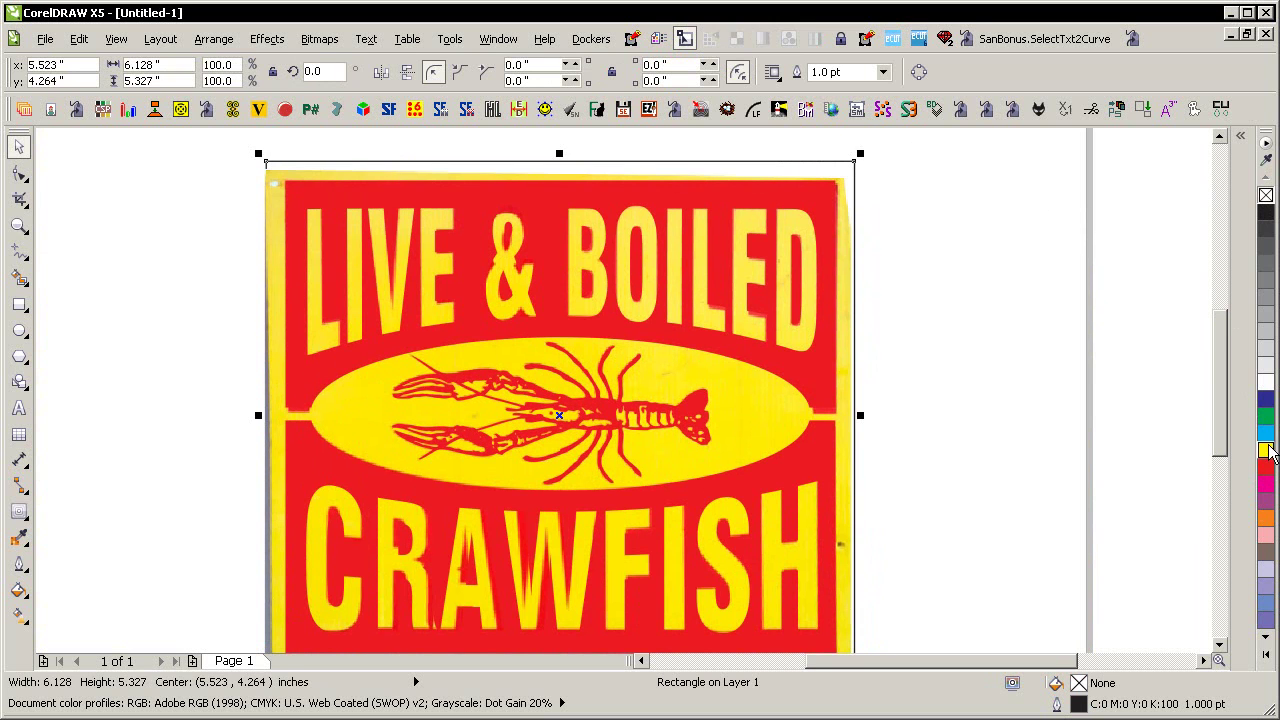
{"action": "left_click", "coordinate": [1266, 449]}
{"action": "left_click", "coordinate": [1015, 225]}
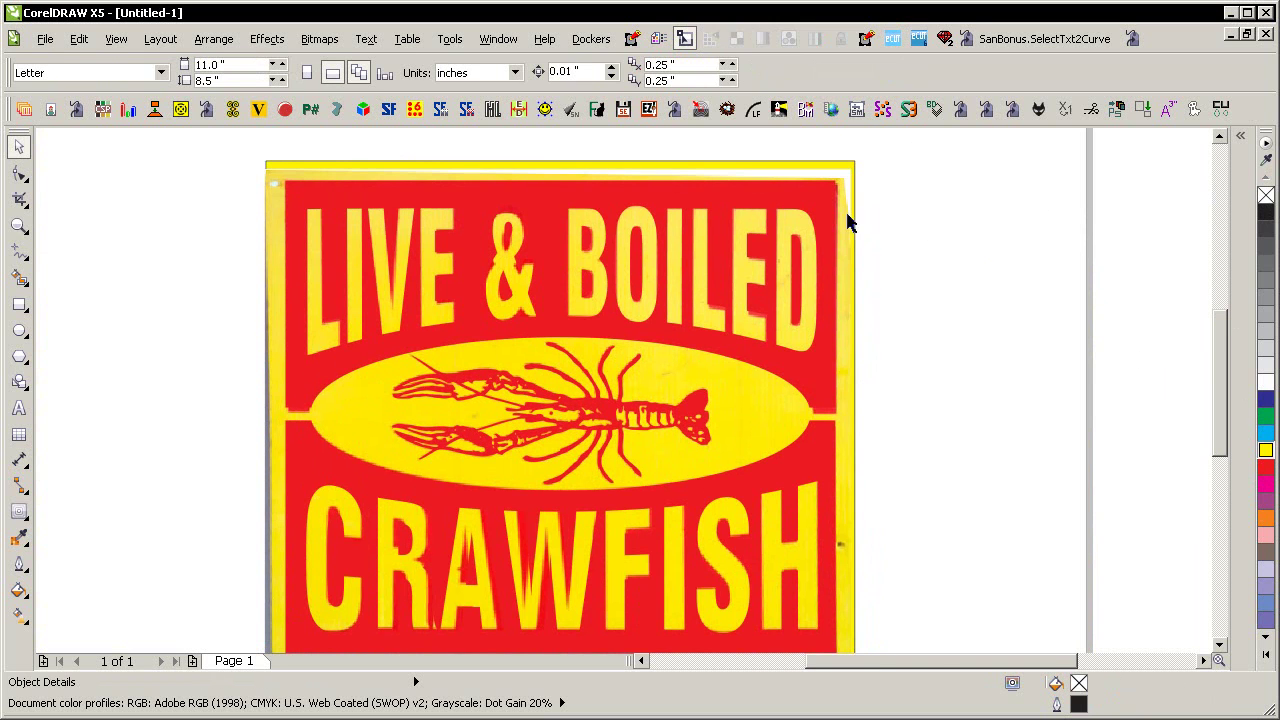
- Delete the source photo bitmap and remove the outline from all remaining sign objects
{"action": "left_click_drag", "start_coordinate": [847, 222], "coordinate": [1027, 224]}
{"action": "key", "text": "Delete"}
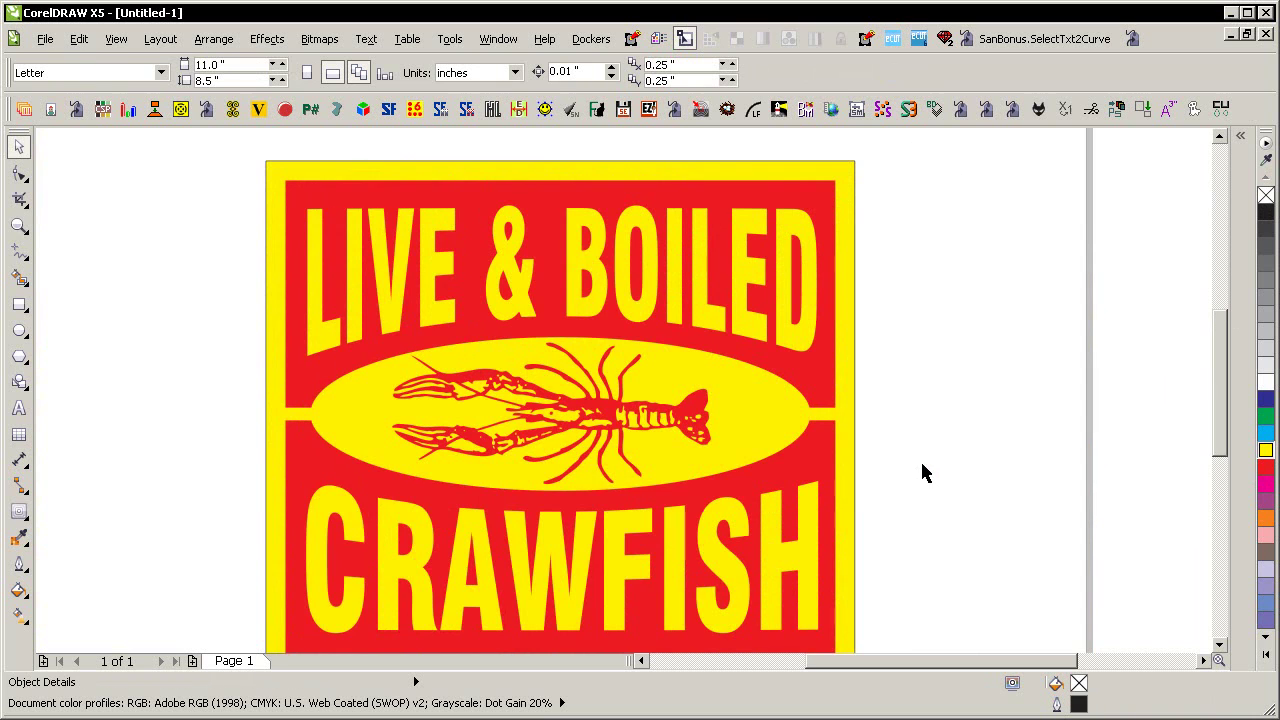
{"action": "key", "text": "F4"}
{"action": "key", "text": "ctrl+a"}
{"action": "right_click", "coordinate": [1264, 196]}
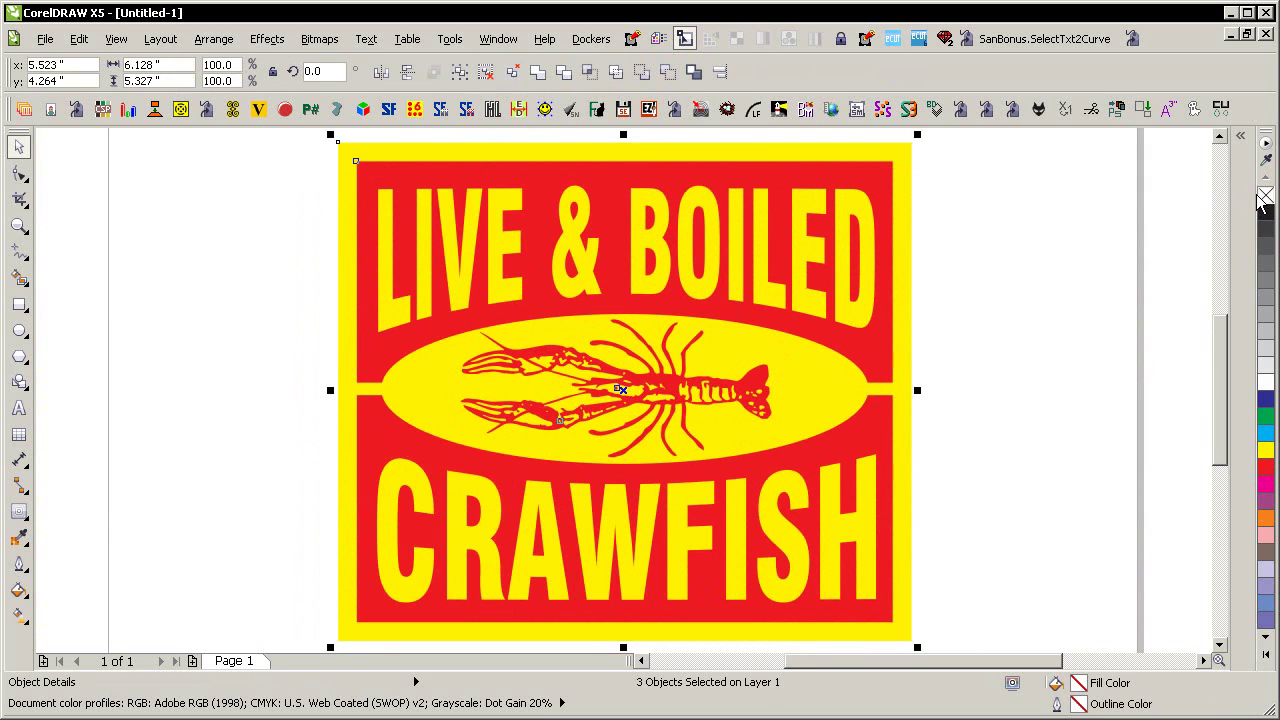
{"action": "left_click", "coordinate": [1094, 257]}
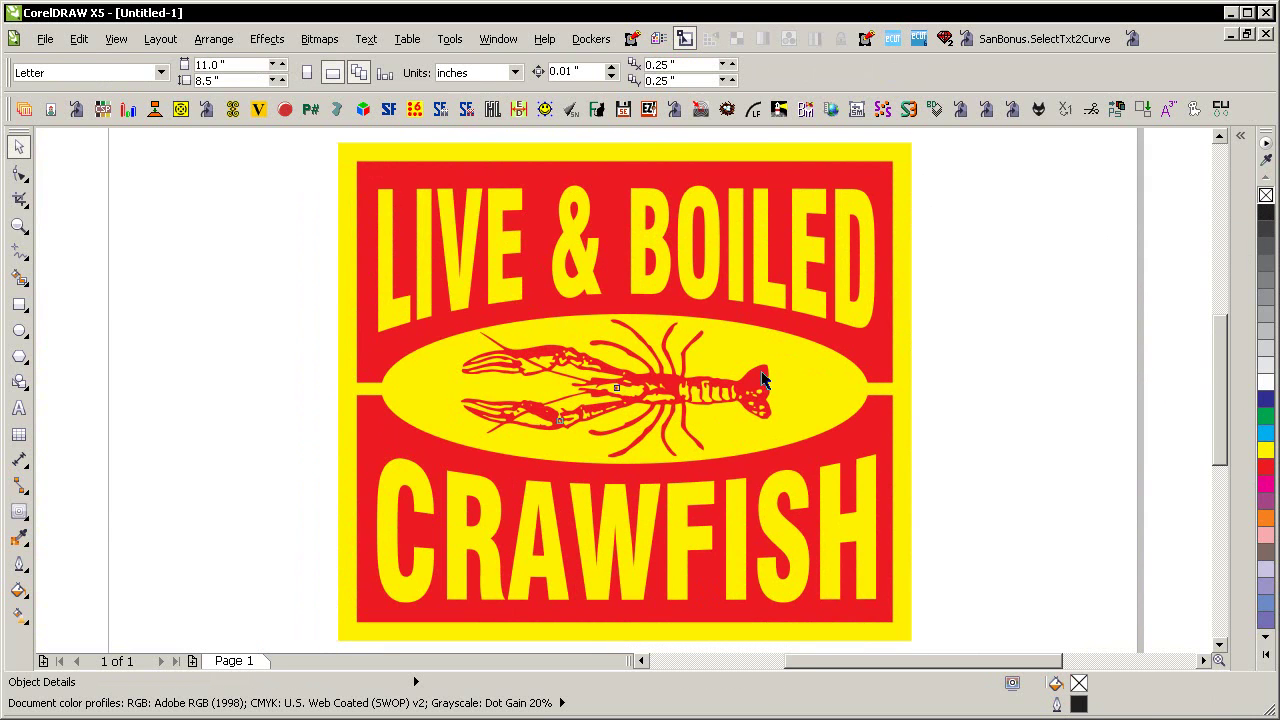
- Try moving the crawfish and the red panel off their places, and undo both moves
{"action": "left_click_drag", "start_coordinate": [762, 373], "coordinate": [650, 408]}
{"action": "key", "text": "ctrl+z"}
{"action": "left_click_drag", "start_coordinate": [867, 361], "coordinate": [656, 378]}
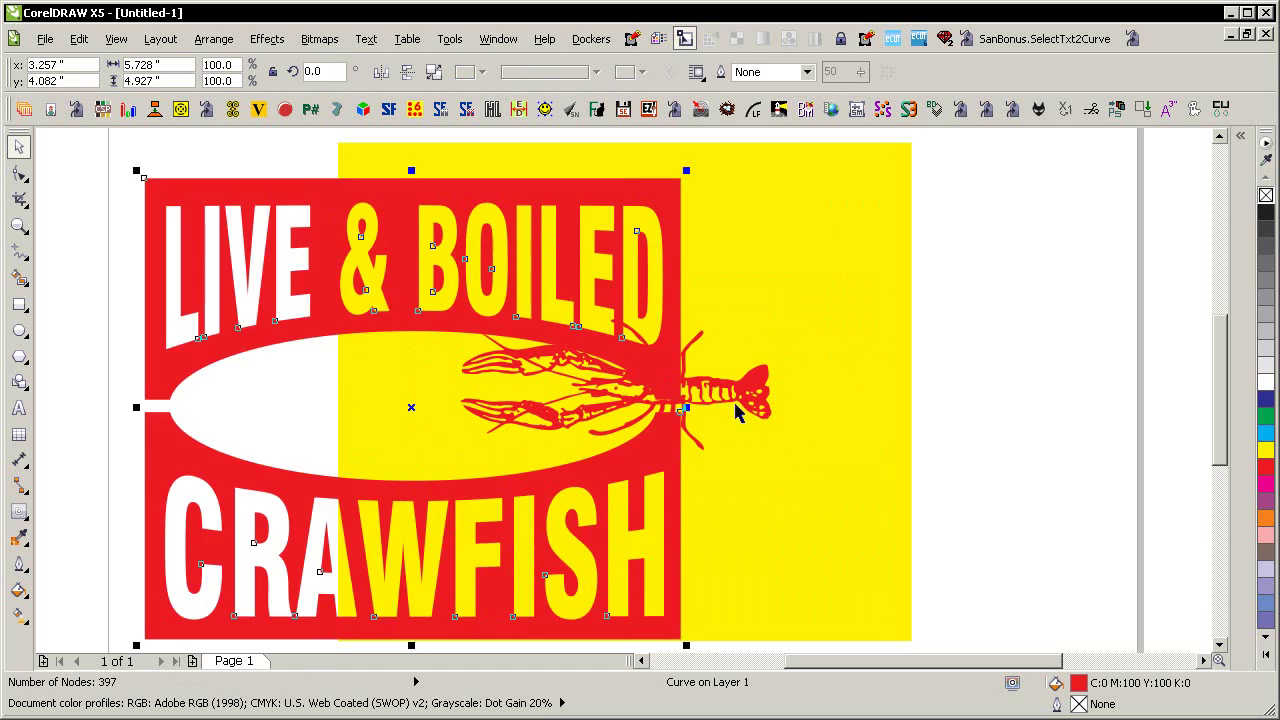
{"action": "key", "text": "ctrl+z"}
{"action": "left_click", "coordinate": [959, 354]}
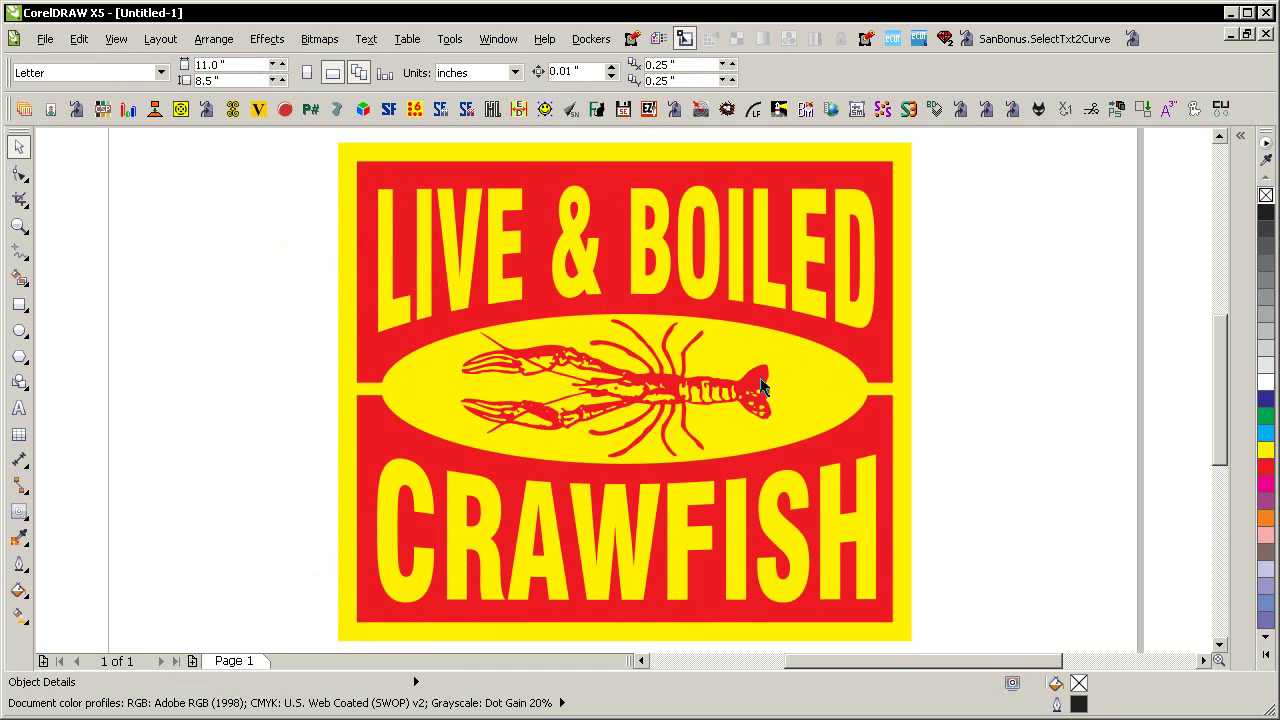
- Weld the red crawfish group and the red lettering panel into a single shape
{"action": "left_click", "coordinate": [762, 387]}
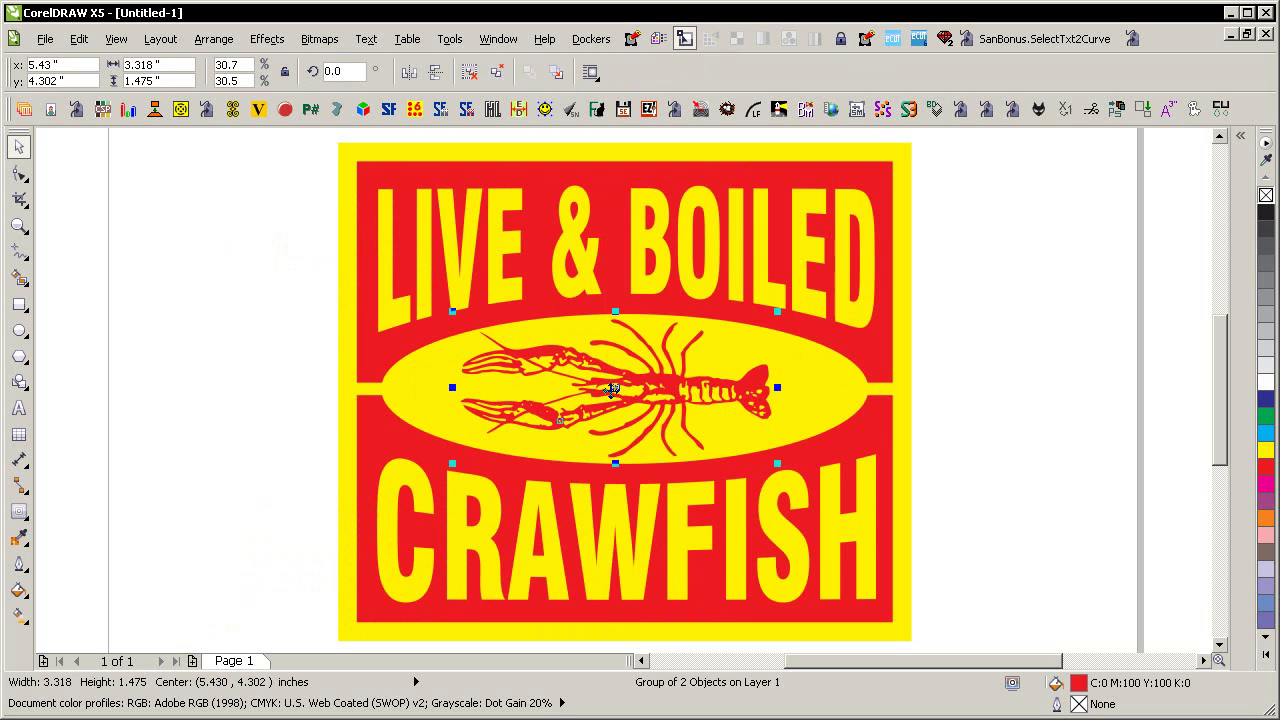
{"action": "left_click", "coordinate": [614, 204], "text": "shift"}
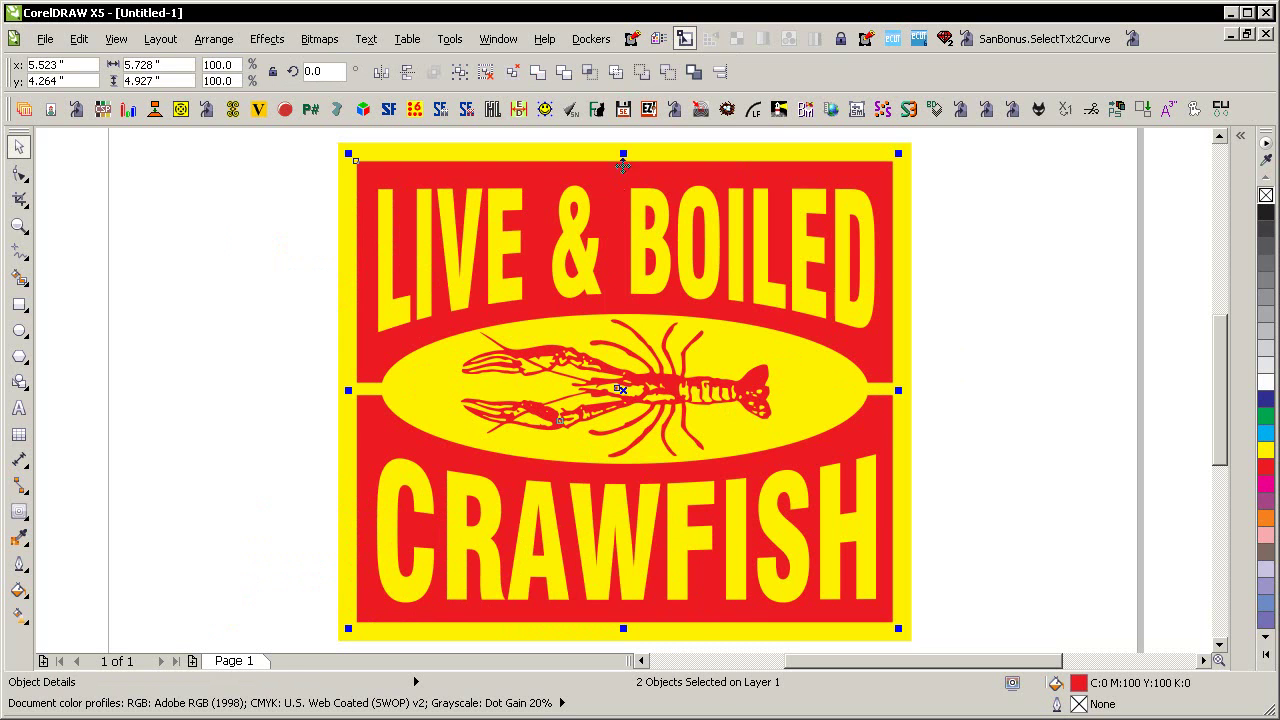
{"action": "left_click", "coordinate": [537, 73]}
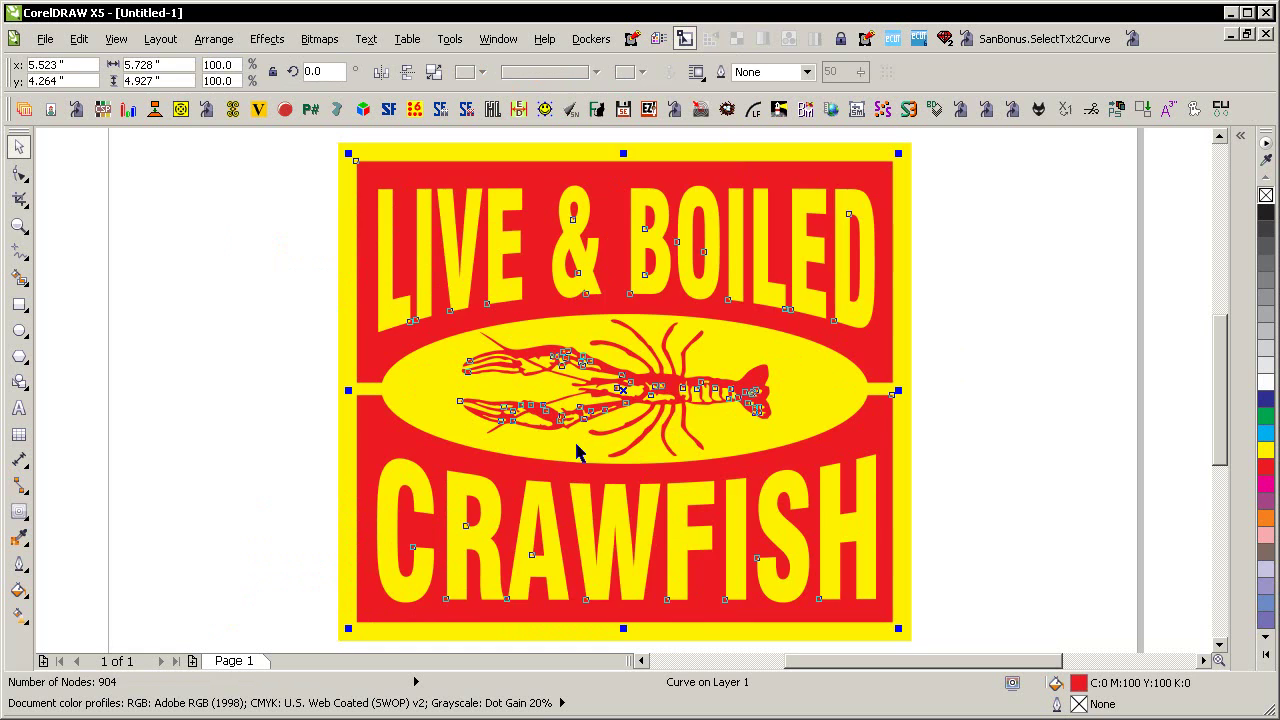
- Pull the welded red shape and the yellow rectangle apart to check the two pieces, and undo both moves
{"action": "scroll", "coordinate": [645, 430], "scroll_direction": "down", "scroll_amount": 1}
{"action": "left_click", "coordinate": [948, 361]}
{"action": "left_click_drag", "start_coordinate": [718, 299], "coordinate": [416, 279]}
{"action": "left_click_drag", "start_coordinate": [688, 329], "coordinate": [919, 298]}
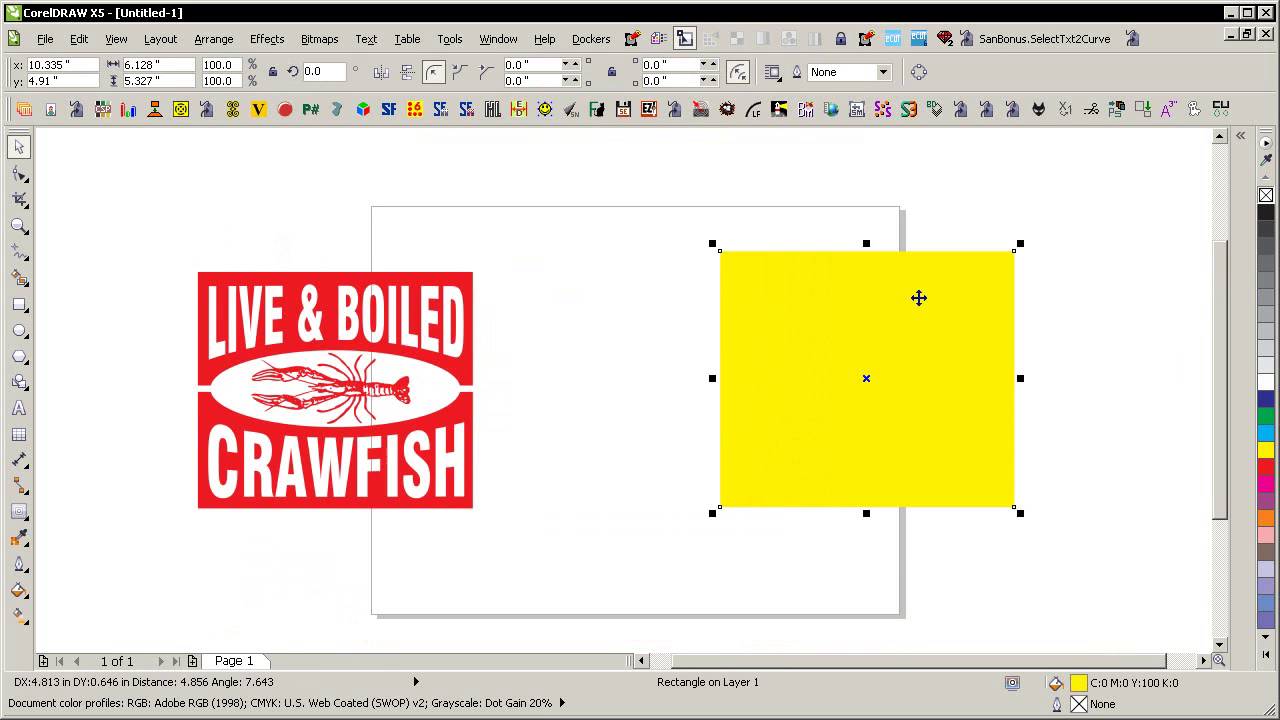
{"action": "key", "text": "ctrl+z"}
{"action": "key", "text": "ctrl+z"}
{"action": "left_click", "coordinate": [965, 459]}
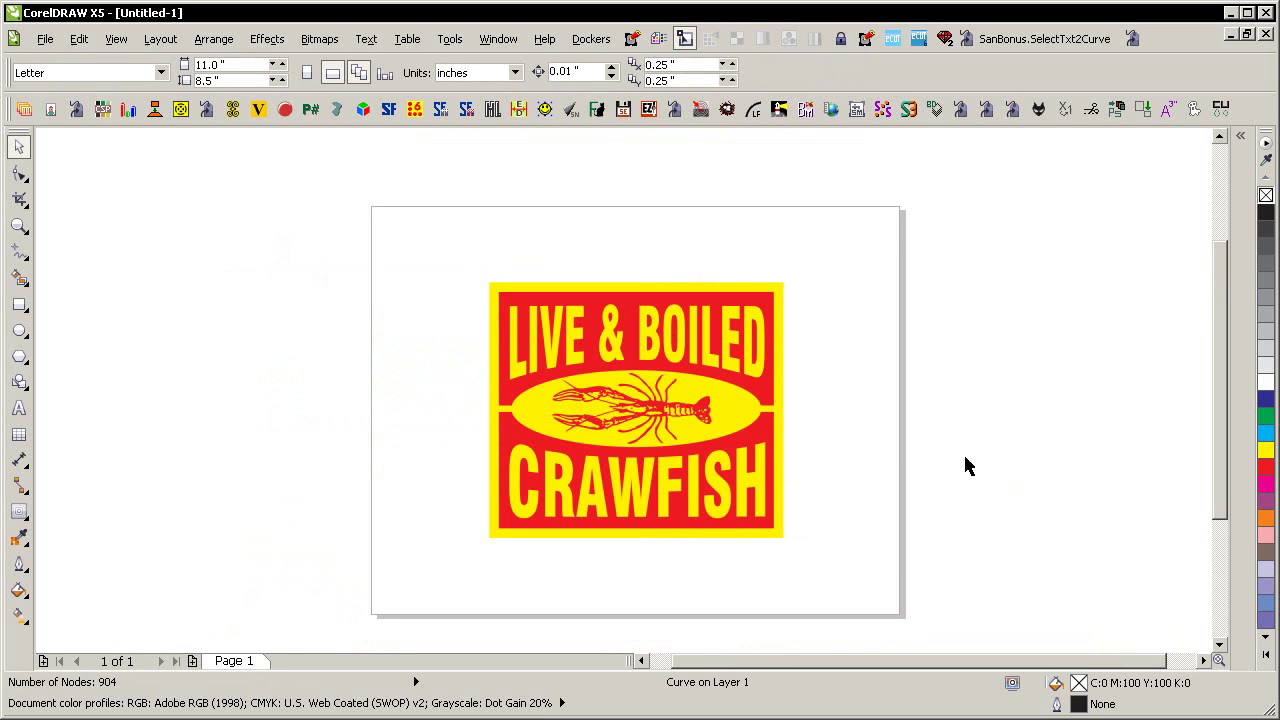
- Show the Object Manager docker and expand Layer 1 to examine the objects that make up the sign
{"action": "left_click", "coordinate": [591, 38]}
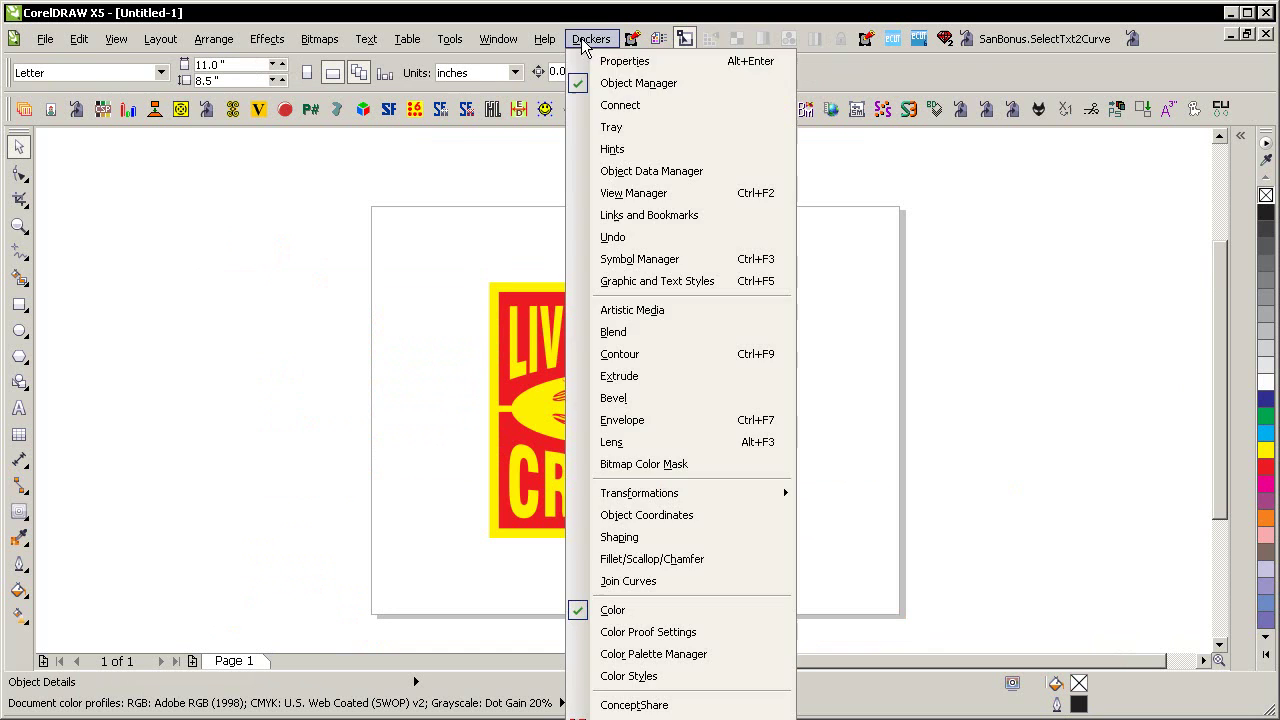
{"action": "left_click", "coordinate": [620, 84]}
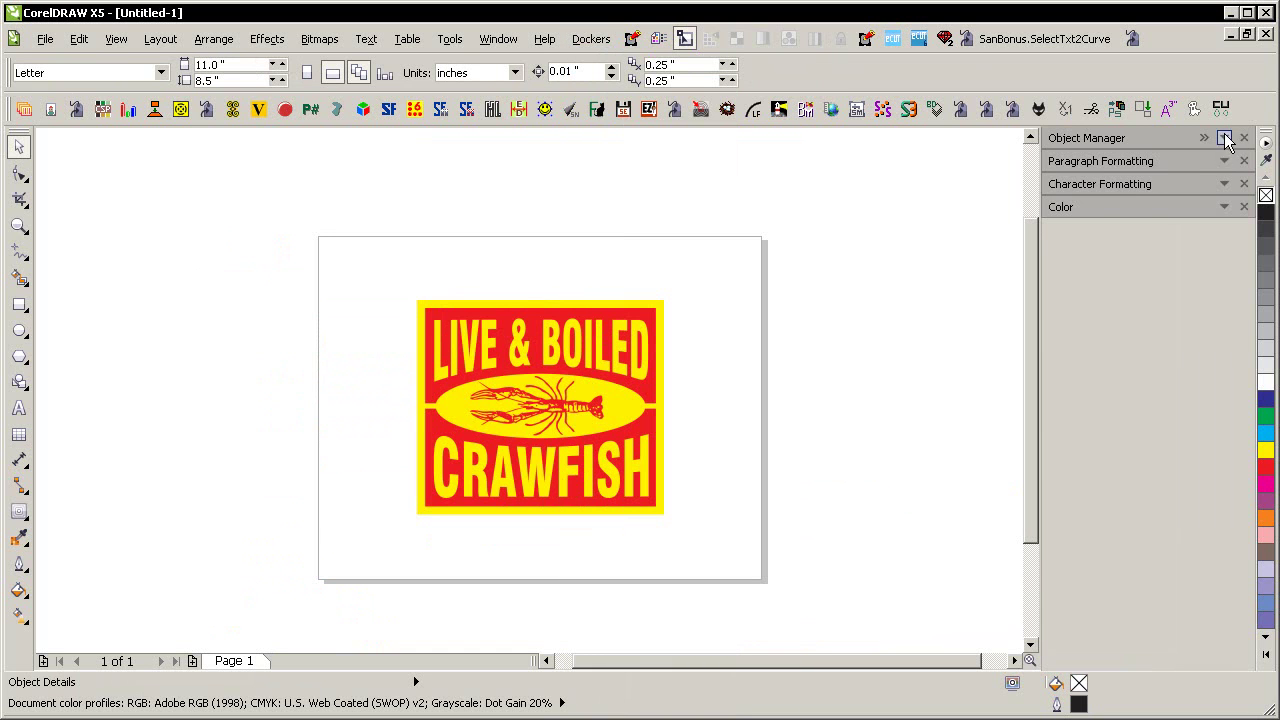
{"action": "left_click", "coordinate": [1225, 138]}
{"action": "left_click", "coordinate": [1076, 221]}
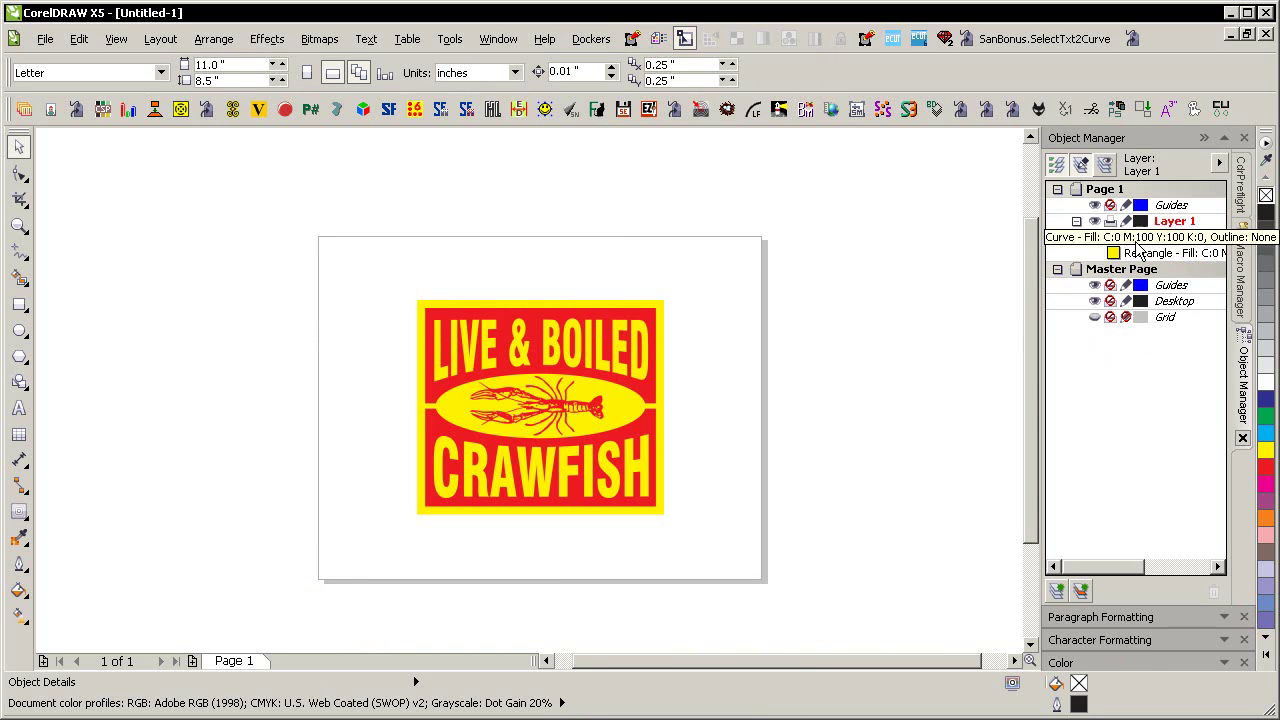
- Give the red shape and the yellow rectangle no fill and a black outline, and move the outlined shapes apart
{"action": "left_click_drag", "start_coordinate": [783, 274], "coordinate": [320, 615]}
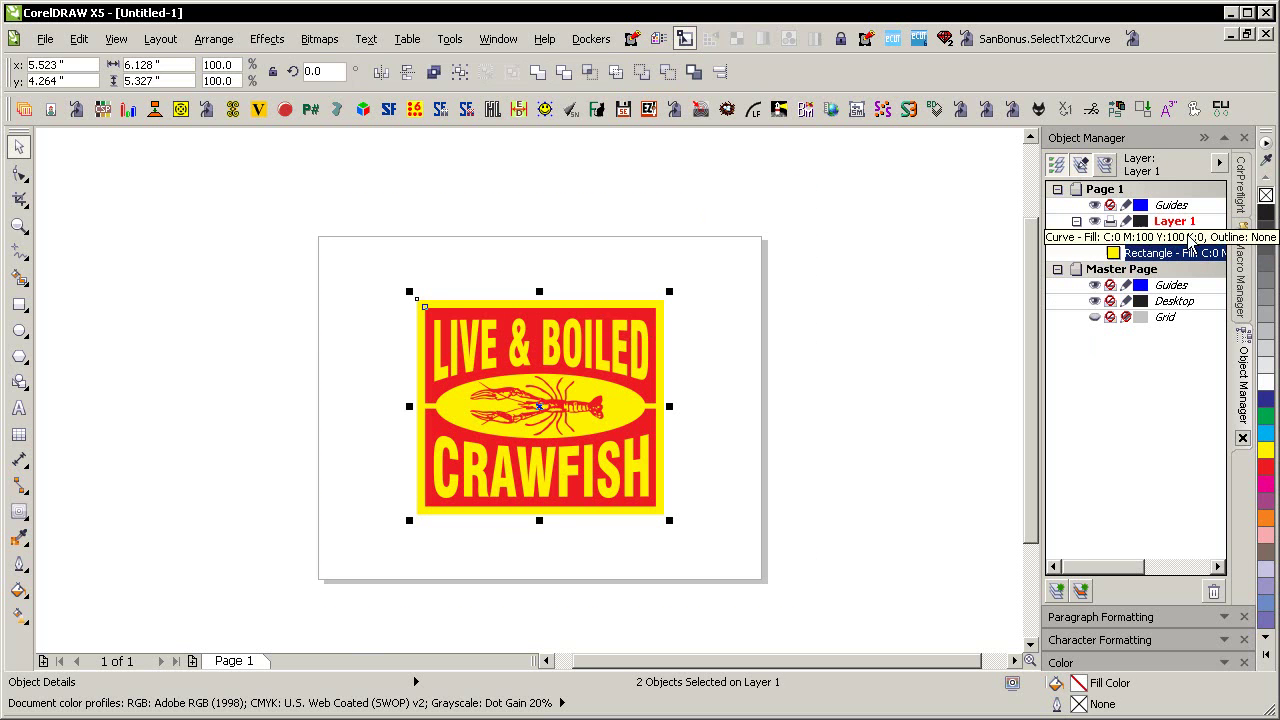
{"action": "left_click", "coordinate": [1265, 196]}
{"action": "left_click_drag", "start_coordinate": [605, 337], "coordinate": [301, 330]}
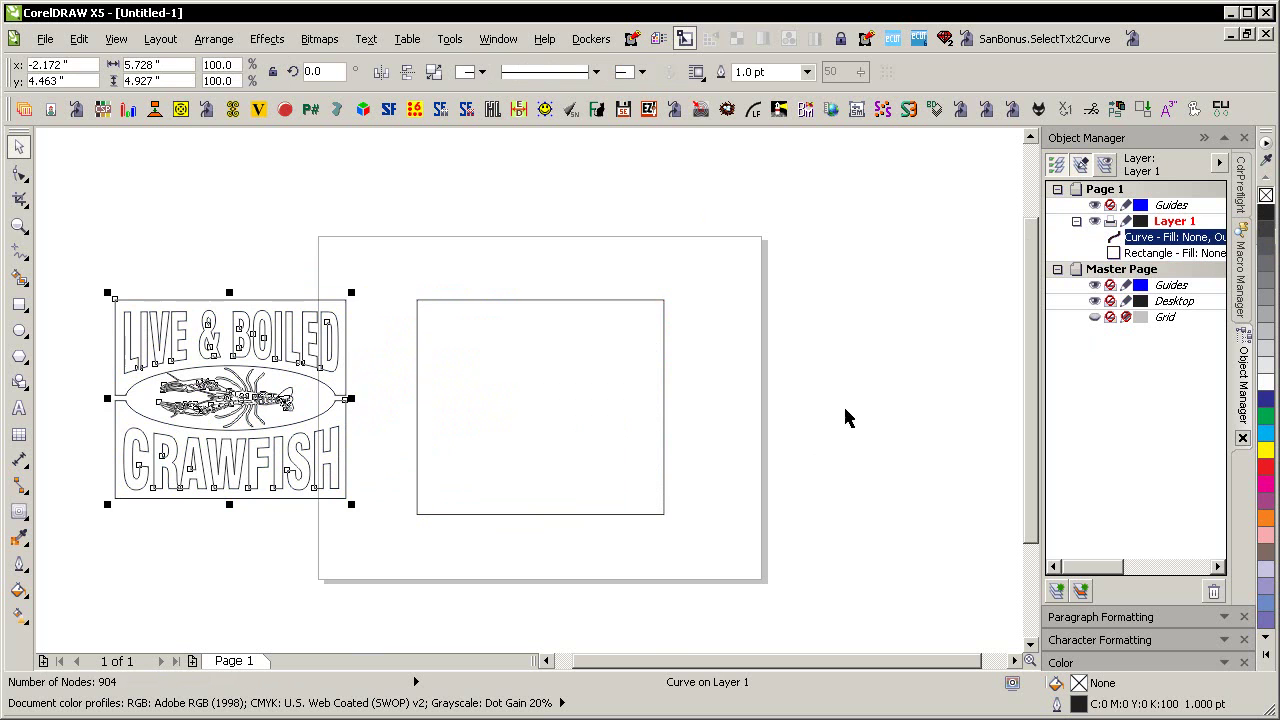
{"action": "left_click_drag", "start_coordinate": [661, 419], "coordinate": [780, 361]}
{"action": "left_click", "coordinate": [917, 434]}
- Undo the moves and the fill and outline changes on both sign objects
{"action": "key", "text": "ctrl+z"}
{"action": "key", "text": "ctrl+z"}
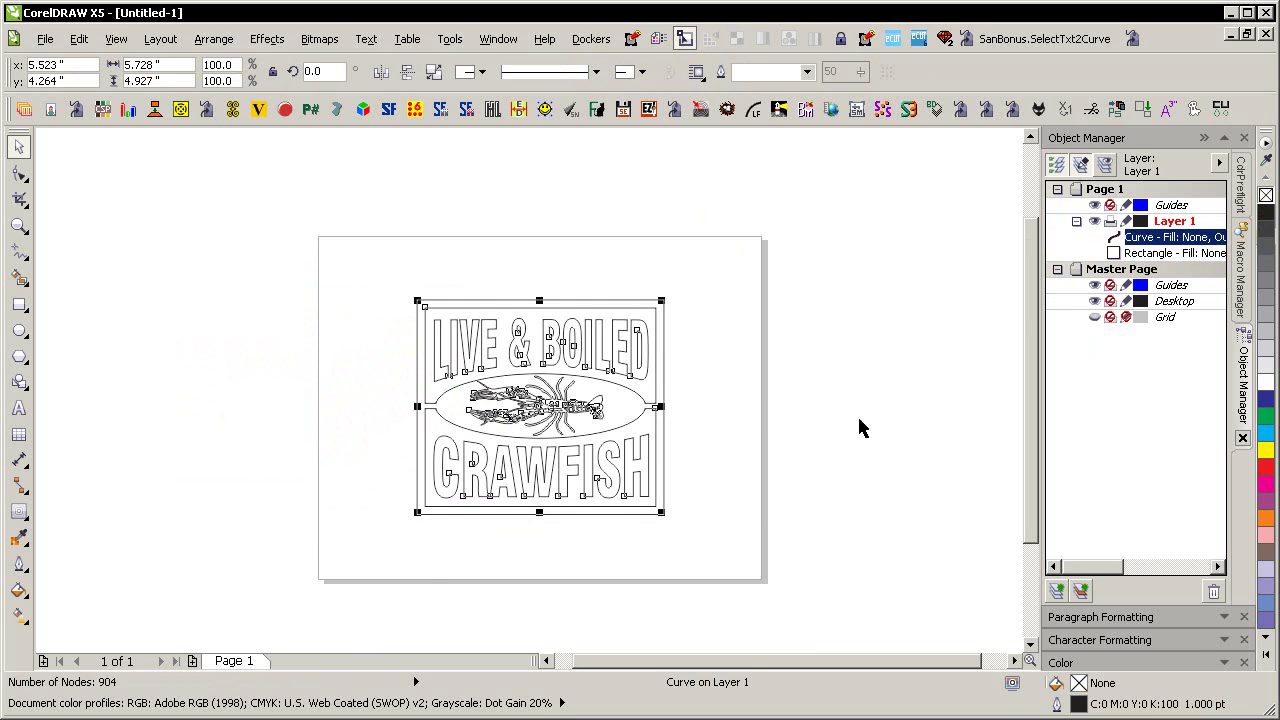
{"action": "left_click", "coordinate": [850, 430]}
{"action": "key", "text": "F4"}
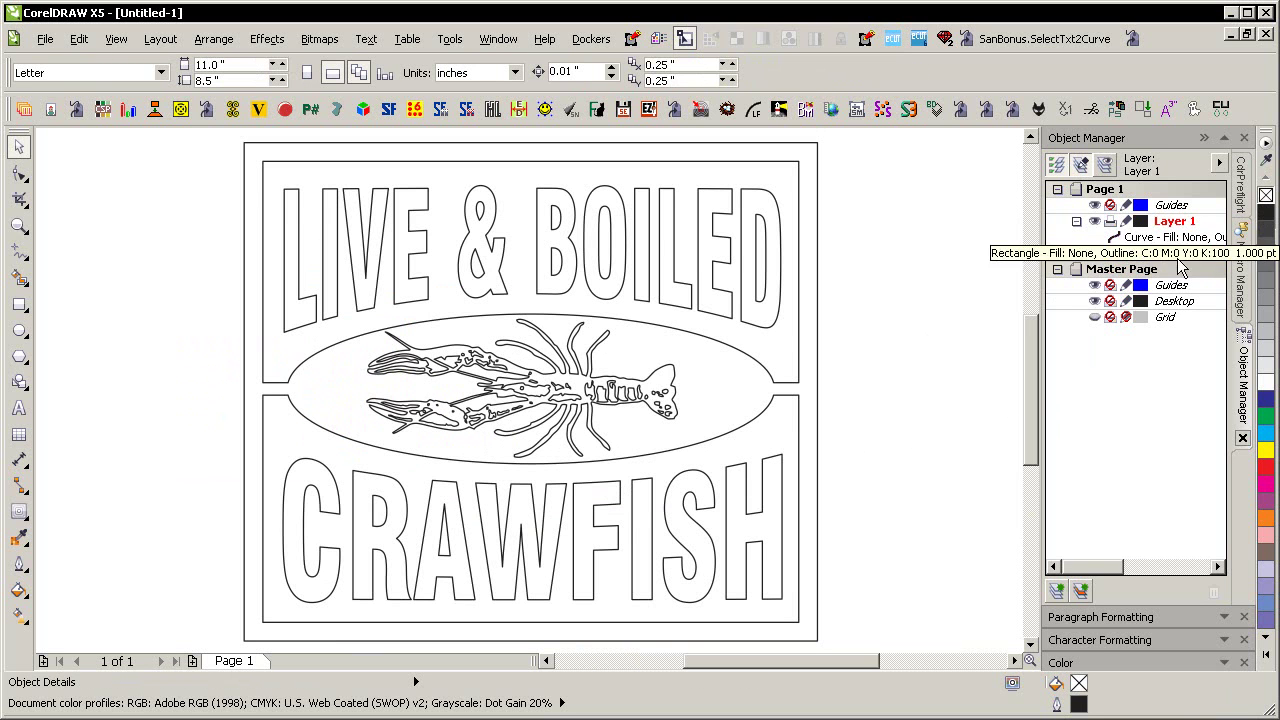
{"action": "key", "text": "ctrl+z"}
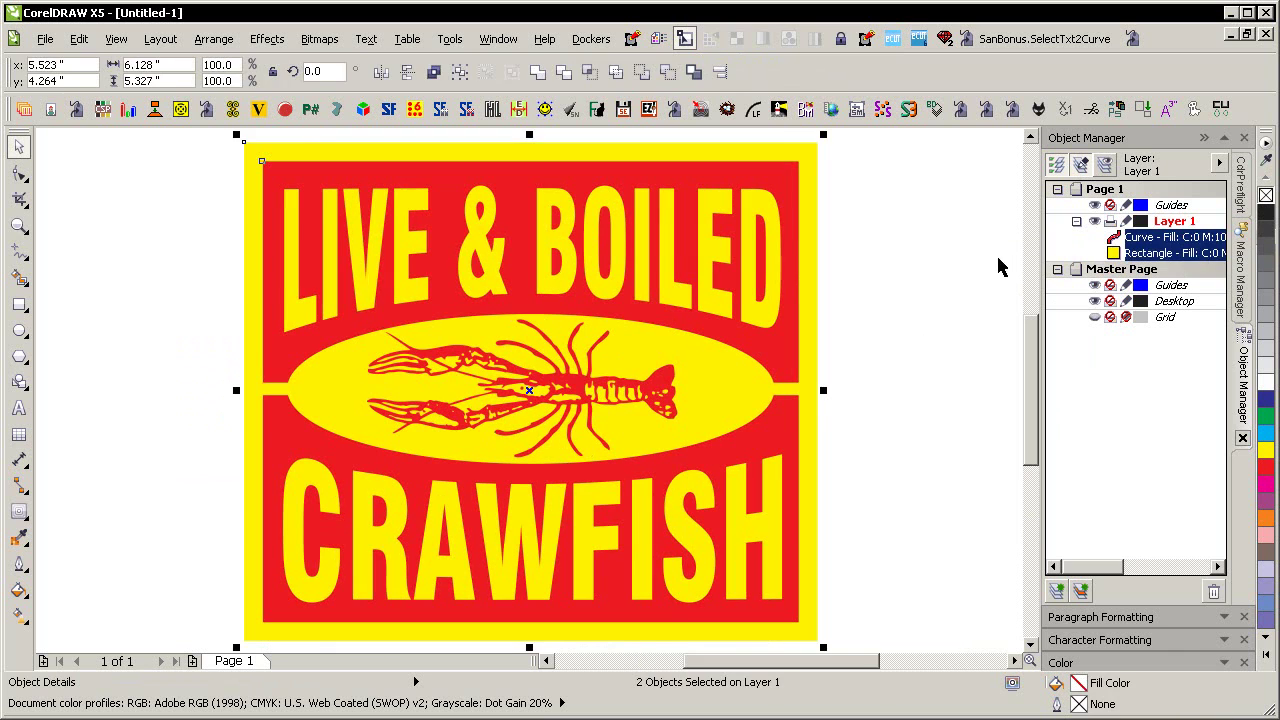
{"action": "left_click", "coordinate": [924, 242]}
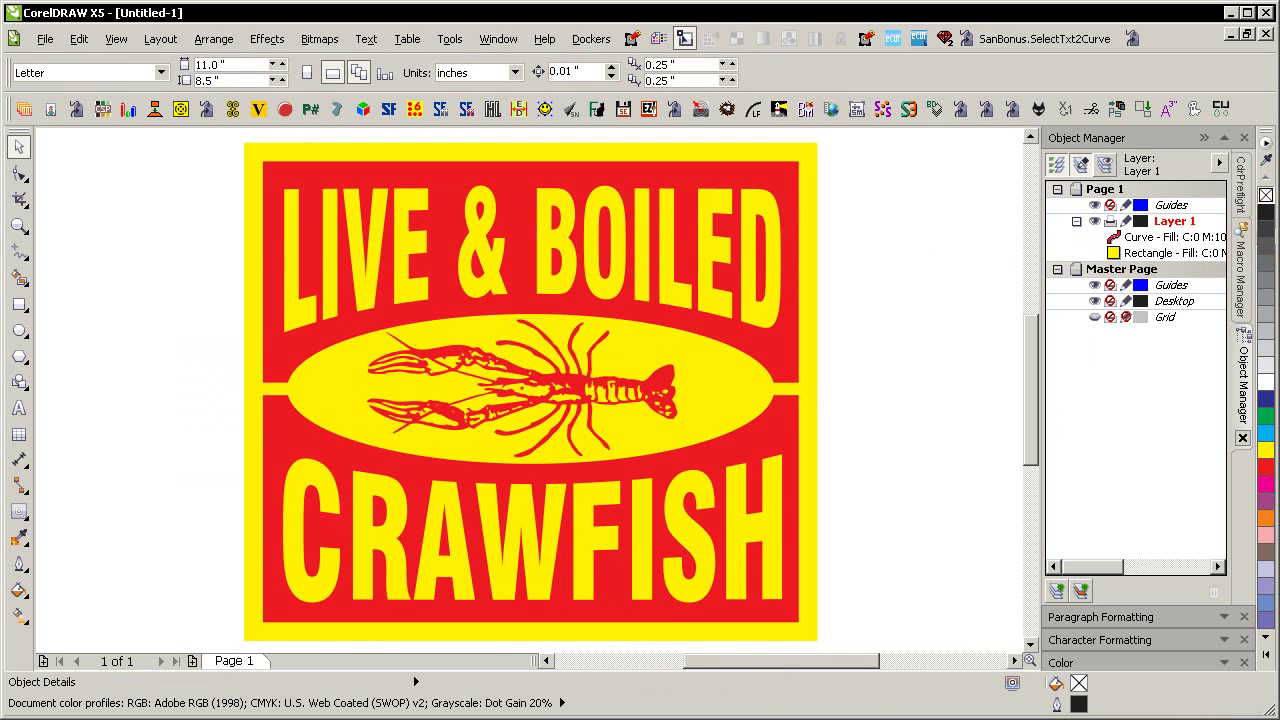